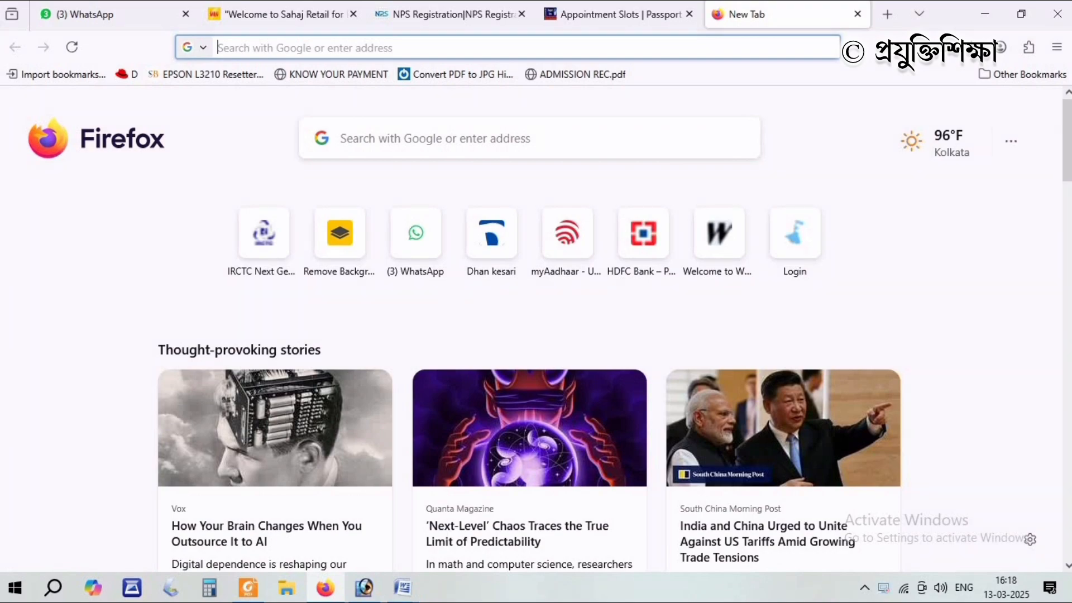
Search Google for 'AUAT 2025' from the Firefox address bar
{"action": "type", "text": "ALIAH"}
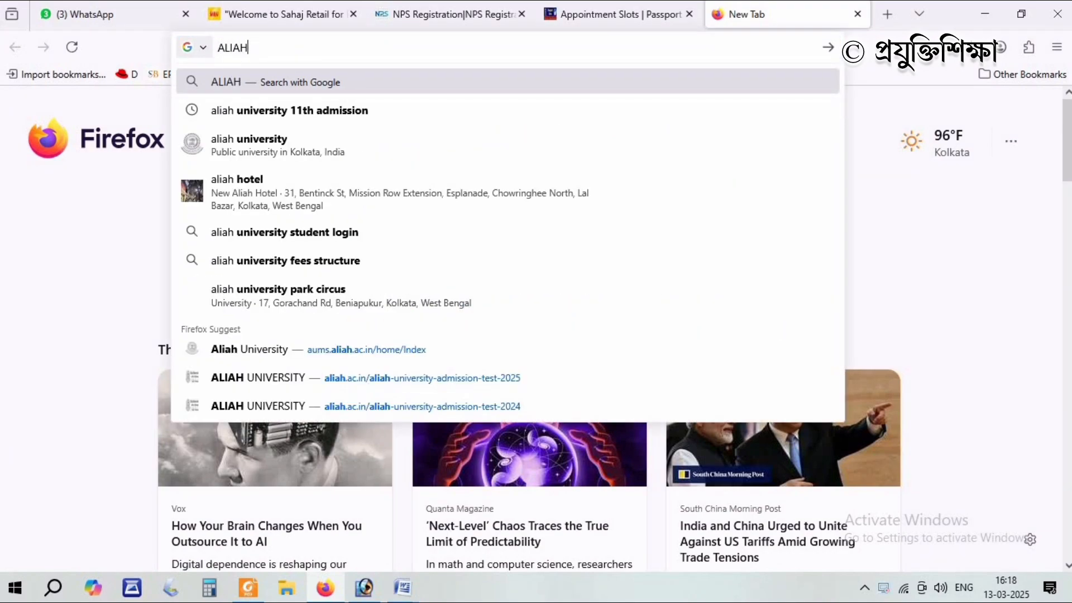
{"action": "key", "text": "BackSpace"}
{"action": "key", "text": "BackSpace"}
{"action": "key", "text": "BackSpace"}
{"action": "key", "text": "BackSpace"}
{"action": "type", "text": "UA"}
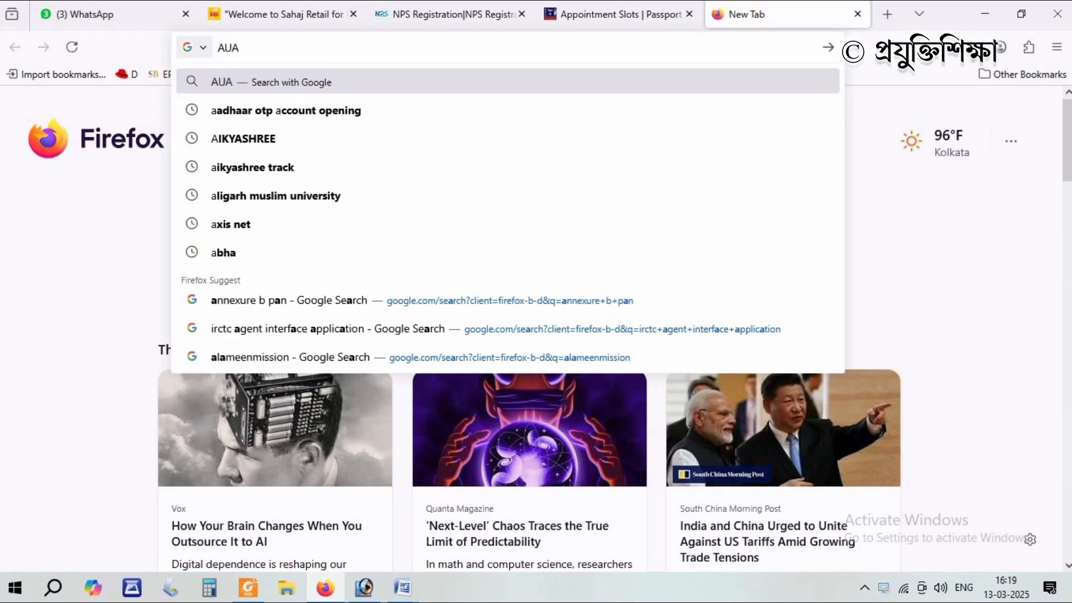
{"action": "type", "text": "T 2025"}
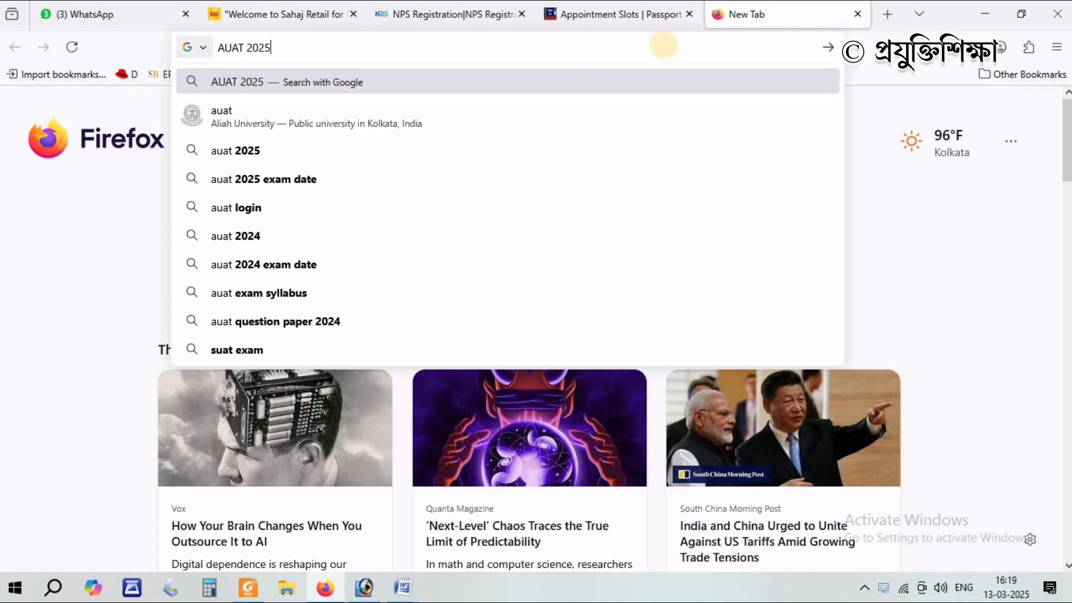
{"action": "key", "text": "Return"}
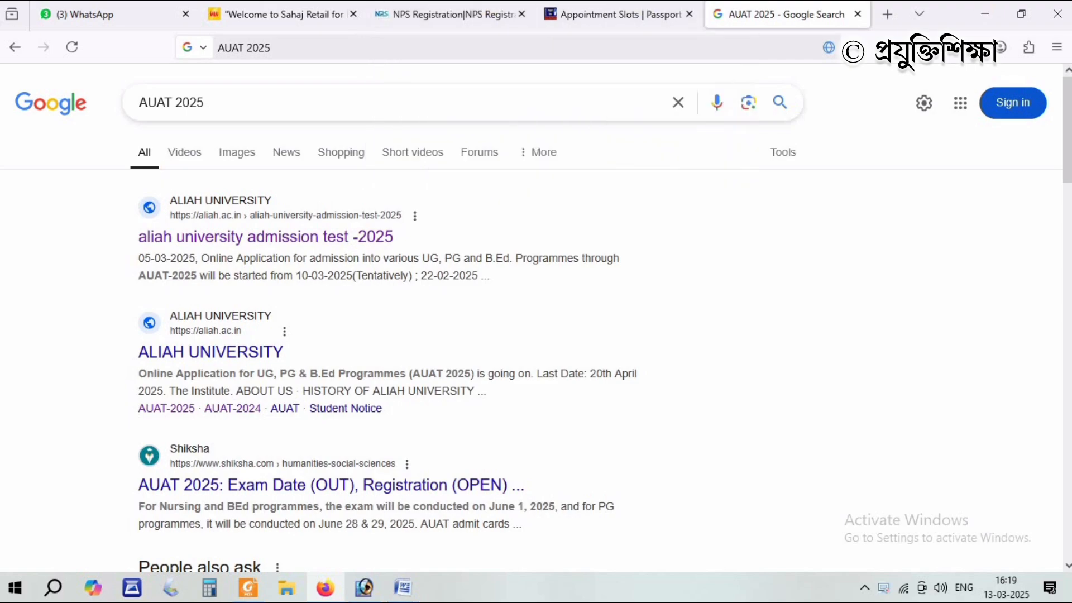
Open the Aliah admission test 2025 page and follow its For Online Application link
{"action": "left_click", "coordinate": [268, 248]}
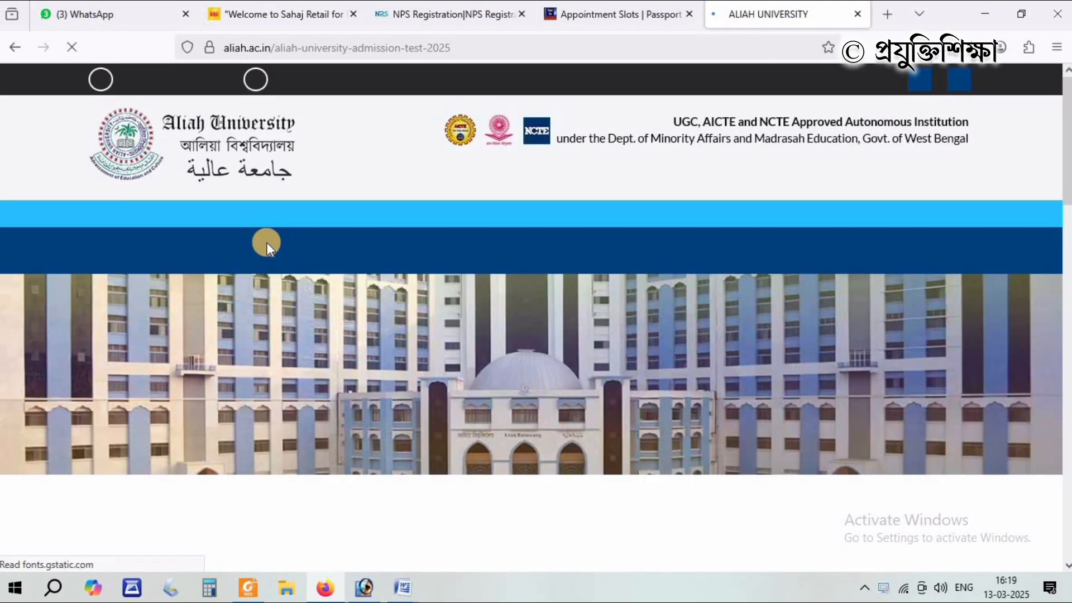
{"action": "scroll", "coordinate": [600, 471], "scroll_direction": "down", "scroll_amount": 5}
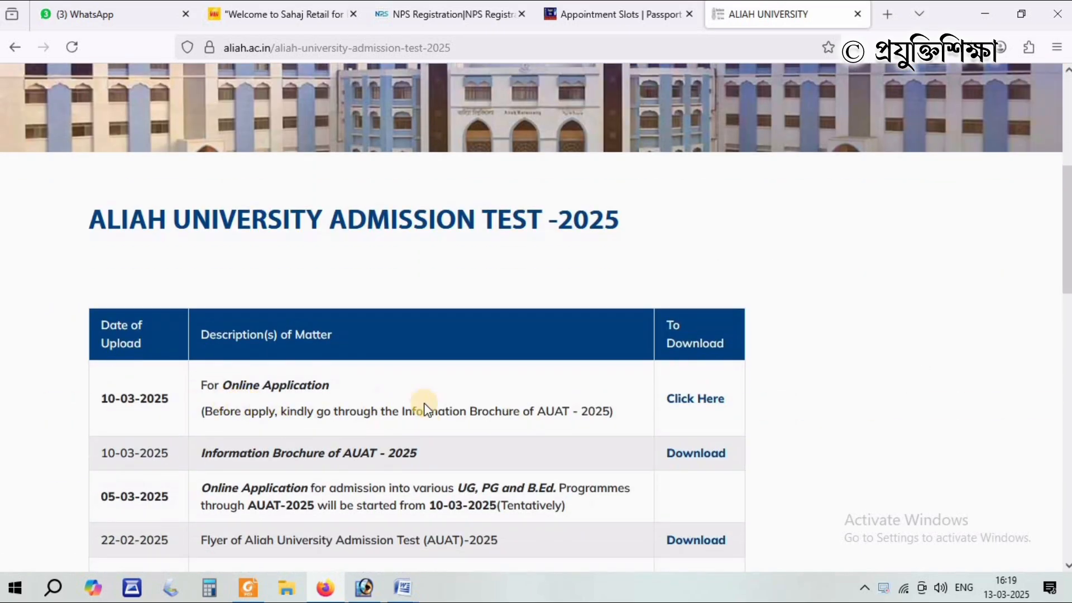
{"action": "left_click", "coordinate": [687, 400]}
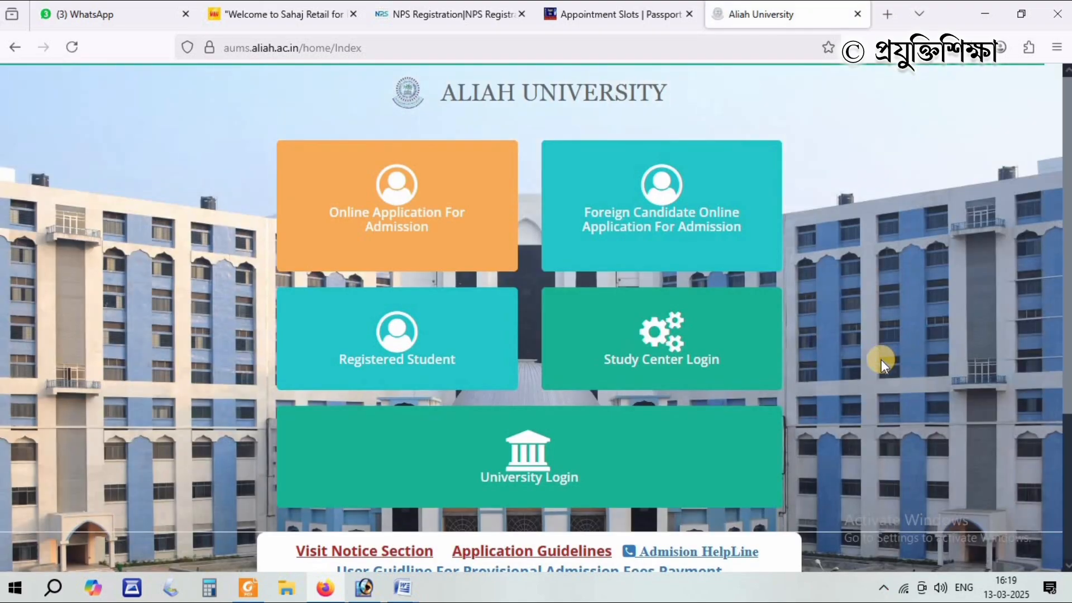
Choose Online Application For Admission, then Create New account on the Student Login page
{"action": "left_click", "coordinate": [400, 226]}
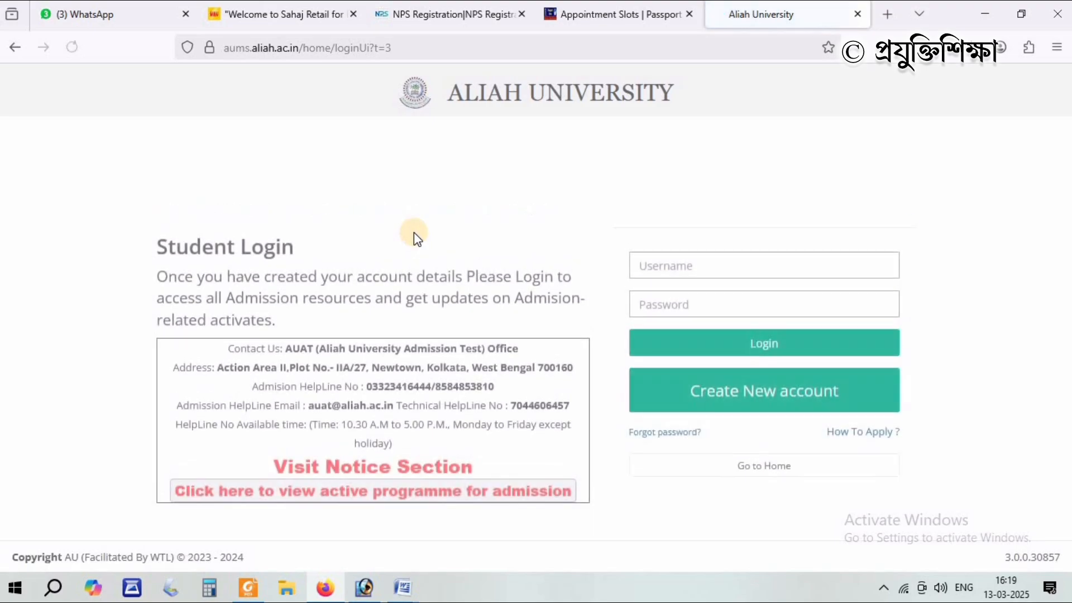
{"action": "left_click", "coordinate": [728, 408]}
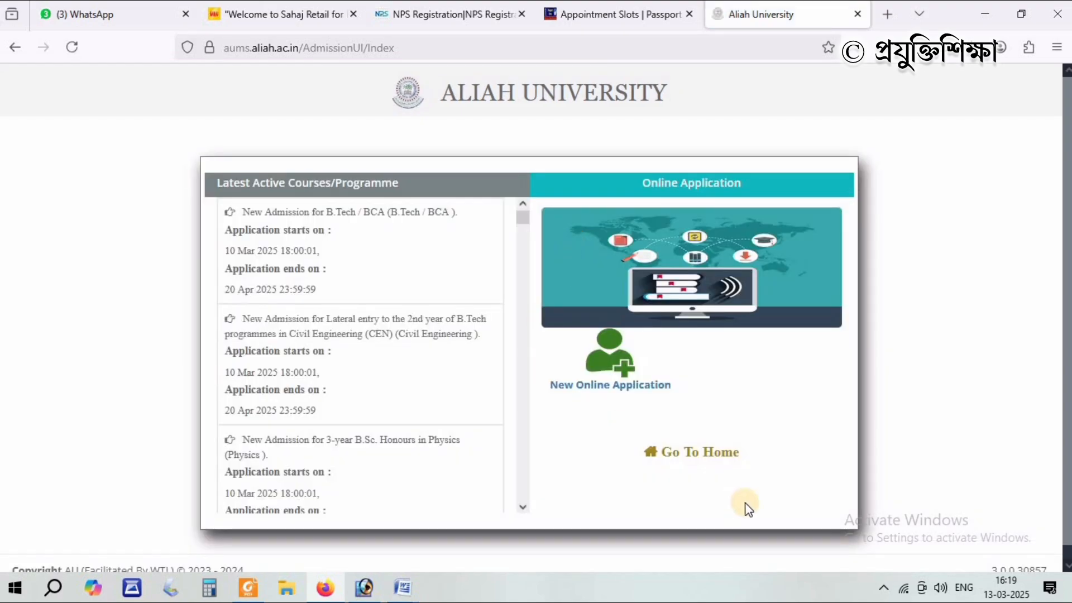
Scroll through the Latest Active Courses/Programme list, then open the New Online Application form
{"action": "left_click", "coordinate": [547, 386]}
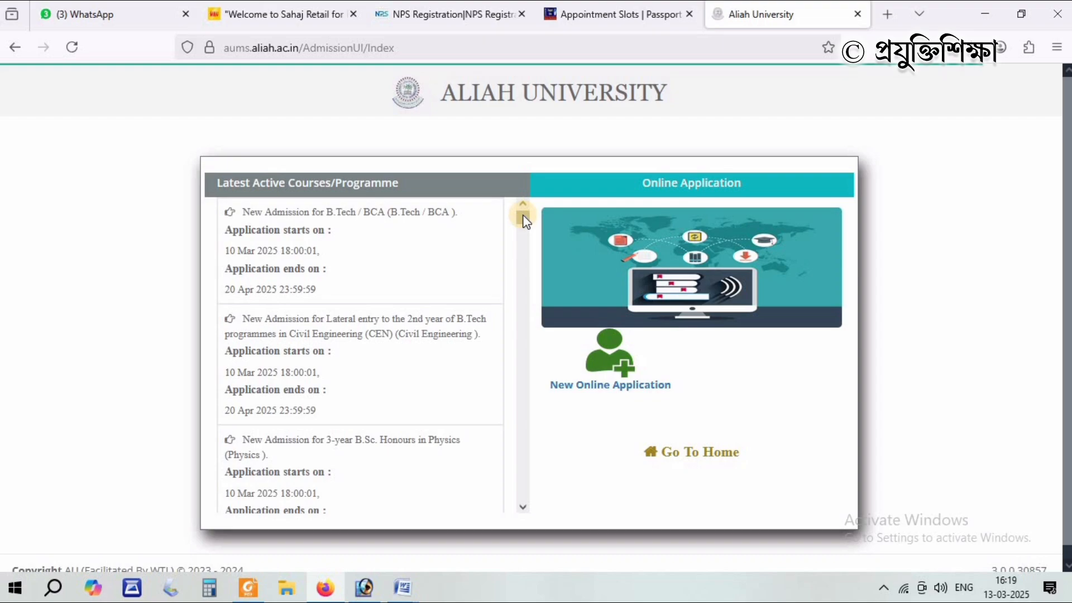
{"action": "left_click", "coordinate": [523, 508]}
{"action": "left_click", "coordinate": [523, 508]}
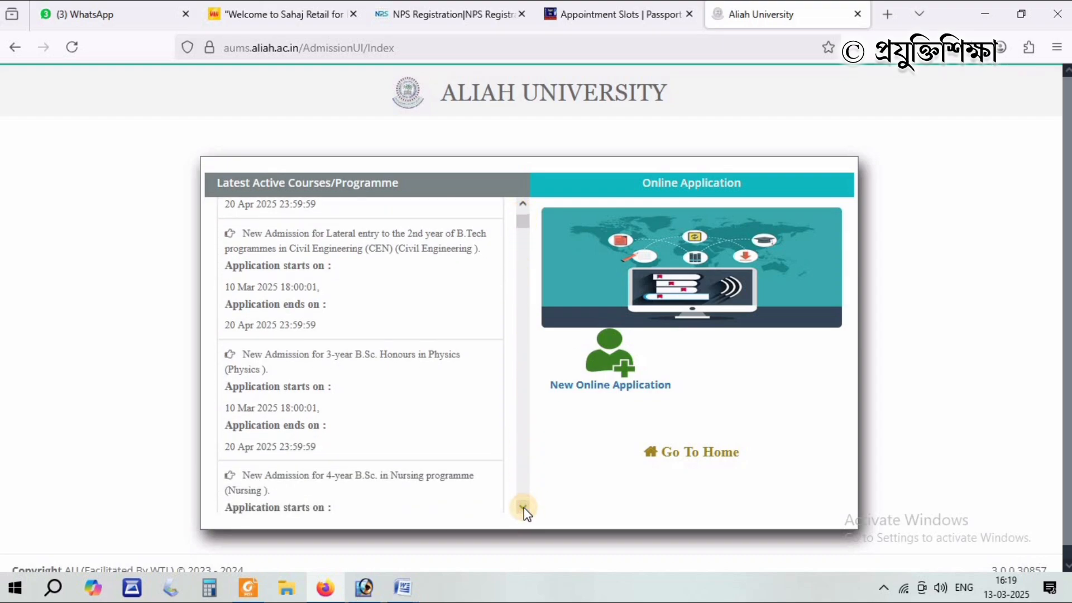
{"action": "left_click", "coordinate": [523, 507]}
{"action": "left_click", "coordinate": [523, 508]}
{"action": "left_click", "coordinate": [523, 508]}
{"action": "left_click", "coordinate": [523, 508]}
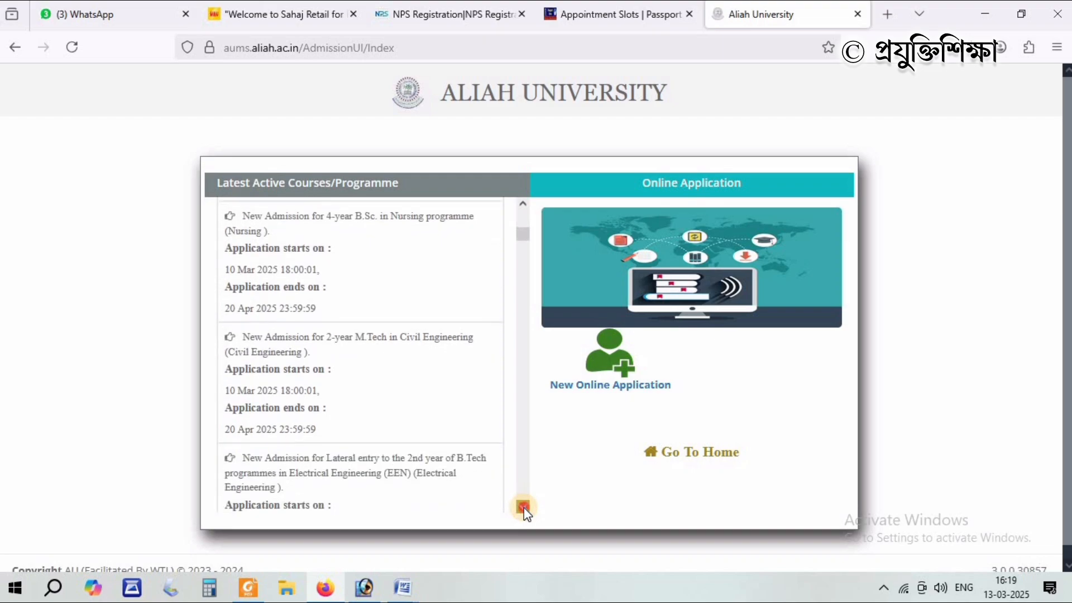
{"action": "left_click", "coordinate": [523, 508]}
{"action": "left_click", "coordinate": [523, 507]}
{"action": "left_click", "coordinate": [523, 507]}
{"action": "left_click", "coordinate": [523, 507]}
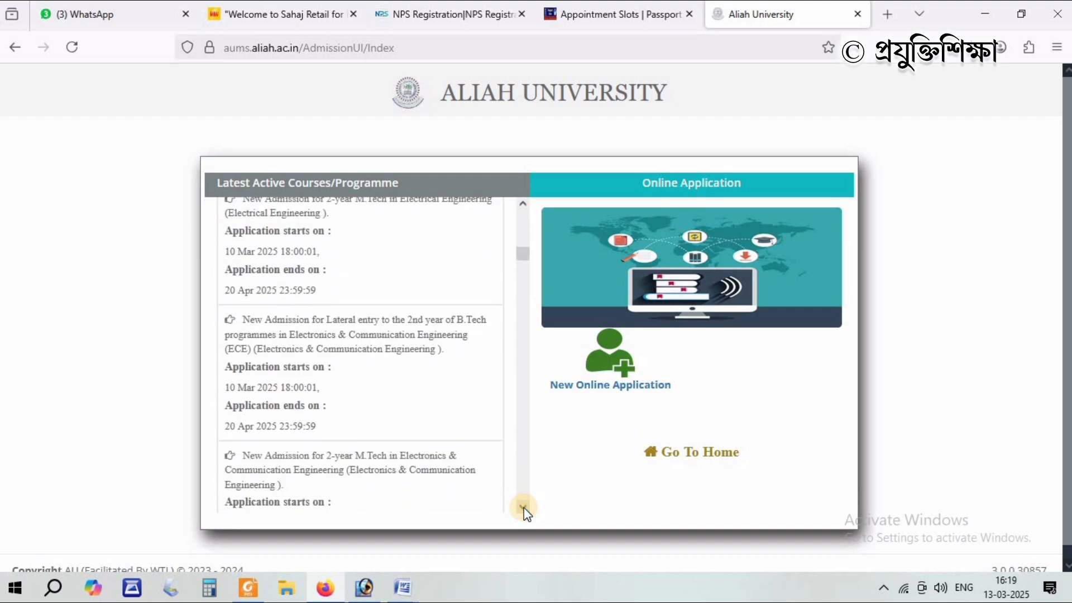
{"action": "left_click", "coordinate": [523, 507]}
{"action": "left_click", "coordinate": [523, 507]}
{"action": "left_click", "coordinate": [523, 507]}
{"action": "left_click", "coordinate": [523, 507]}
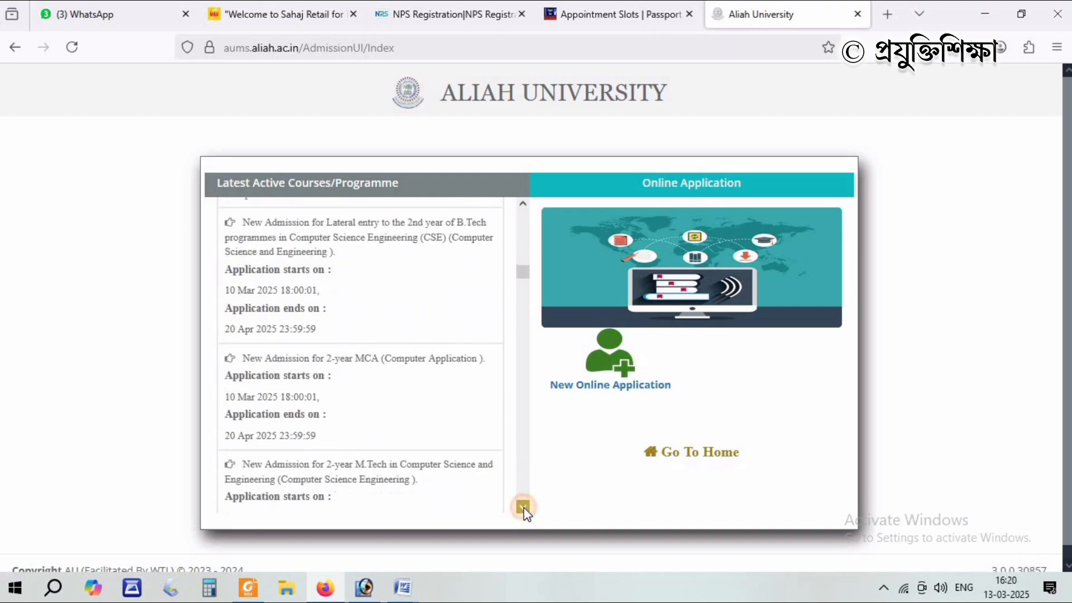
{"action": "left_click", "coordinate": [523, 507]}
{"action": "left_click", "coordinate": [523, 507]}
{"action": "left_click", "coordinate": [523, 507]}
{"action": "left_click", "coordinate": [523, 507]}
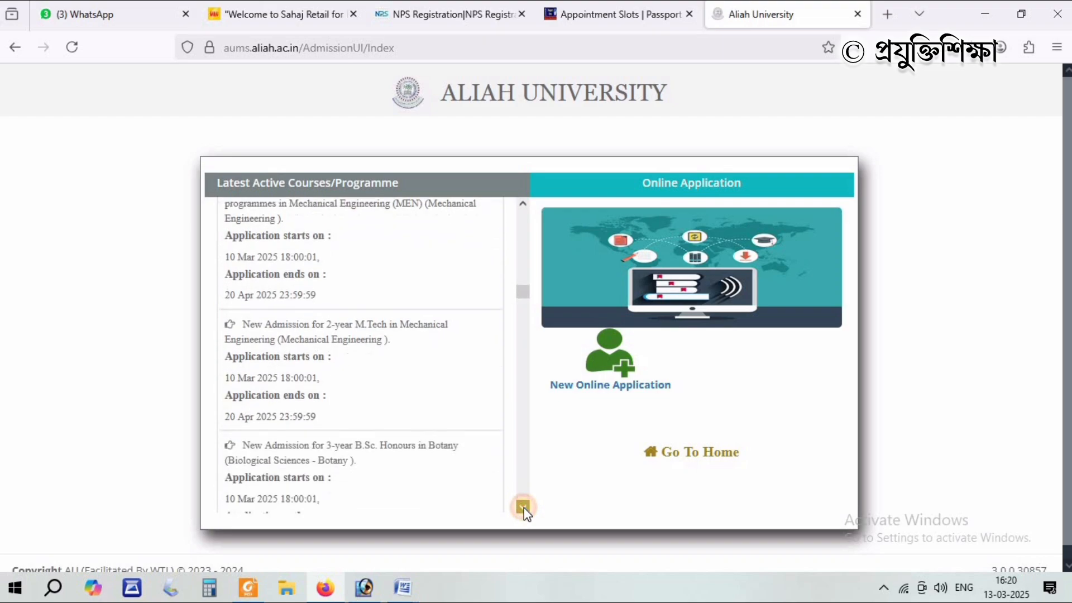
{"action": "left_click", "coordinate": [523, 507]}
{"action": "left_click", "coordinate": [523, 507]}
{"action": "left_click", "coordinate": [523, 508]}
{"action": "left_click", "coordinate": [523, 508]}
{"action": "left_click", "coordinate": [523, 508]}
{"action": "left_click", "coordinate": [523, 507]}
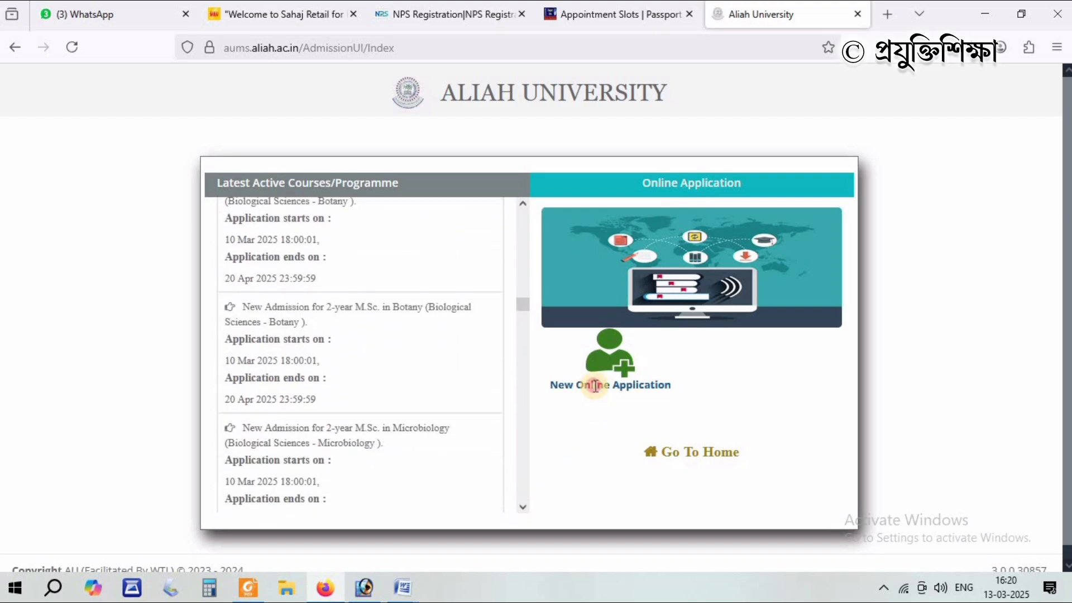
{"action": "left_click", "coordinate": [595, 385]}
{"action": "left_click", "coordinate": [349, 208]}
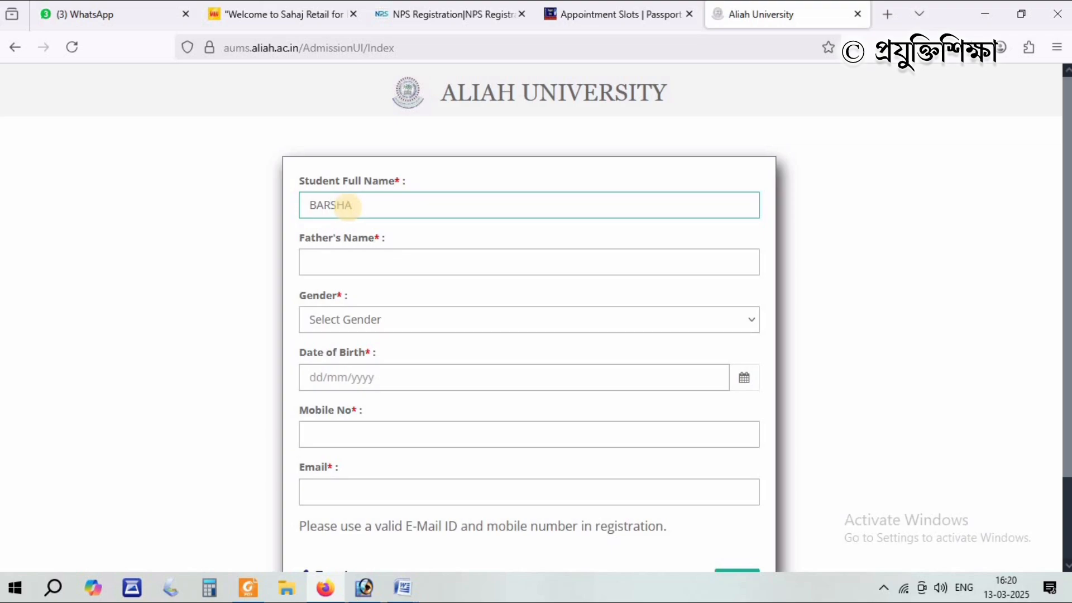
Enter the student's and father's full names and set Gender to Female
{"action": "key", "text": "Tab"}
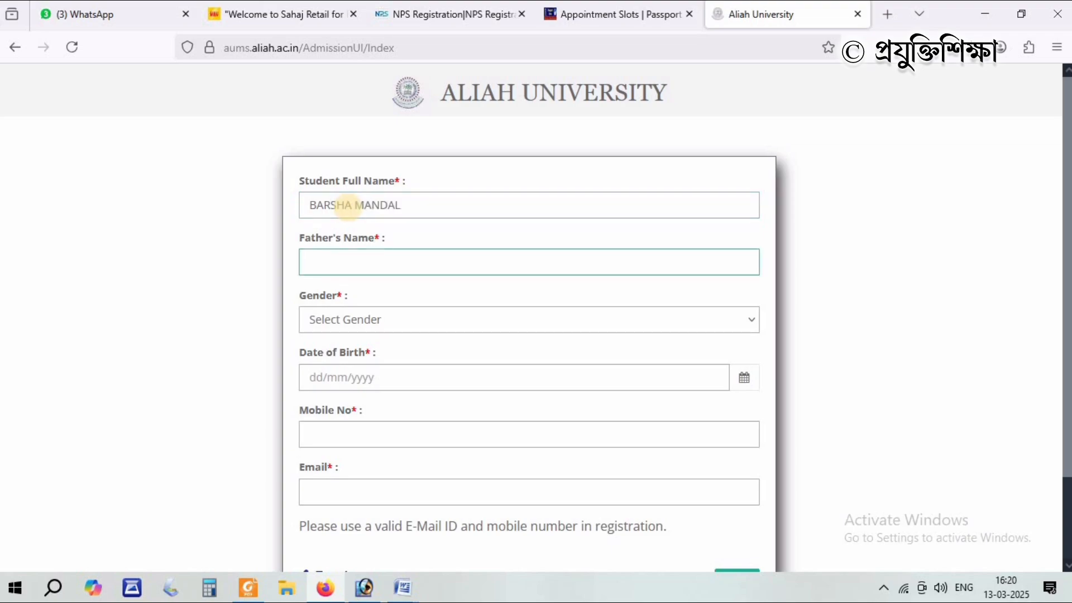
{"action": "key", "text": "Tab"}
{"action": "left_click", "coordinate": [373, 326]}
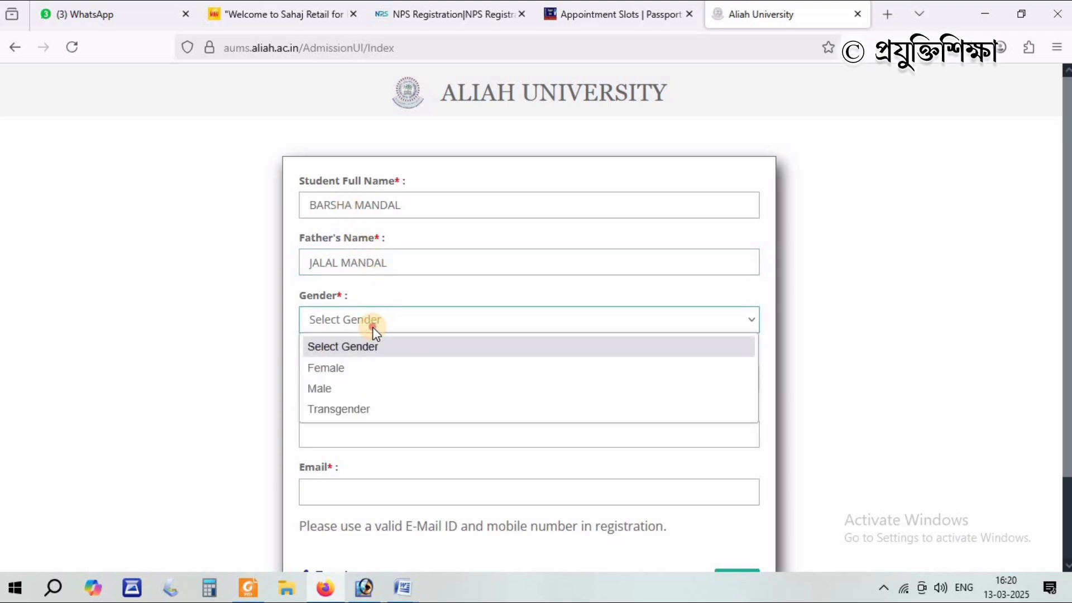
{"action": "key", "text": "Down"}
{"action": "key", "text": "Return"}
Fill in the date of birth, the mobile number and a saved e-mail address
{"action": "left_click", "coordinate": [366, 377]}
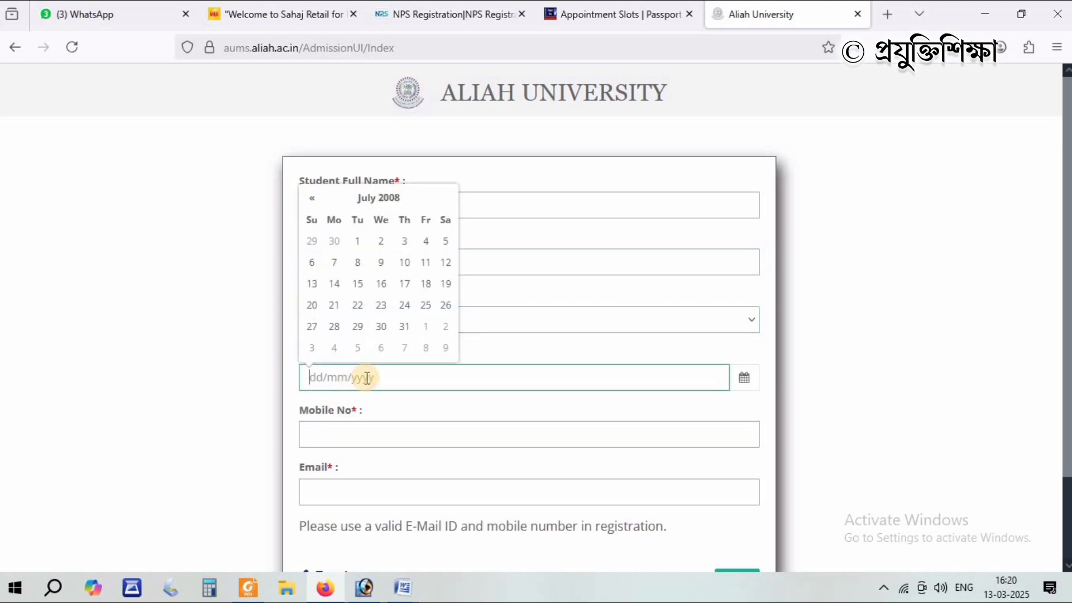
{"action": "type", "text": "17"}
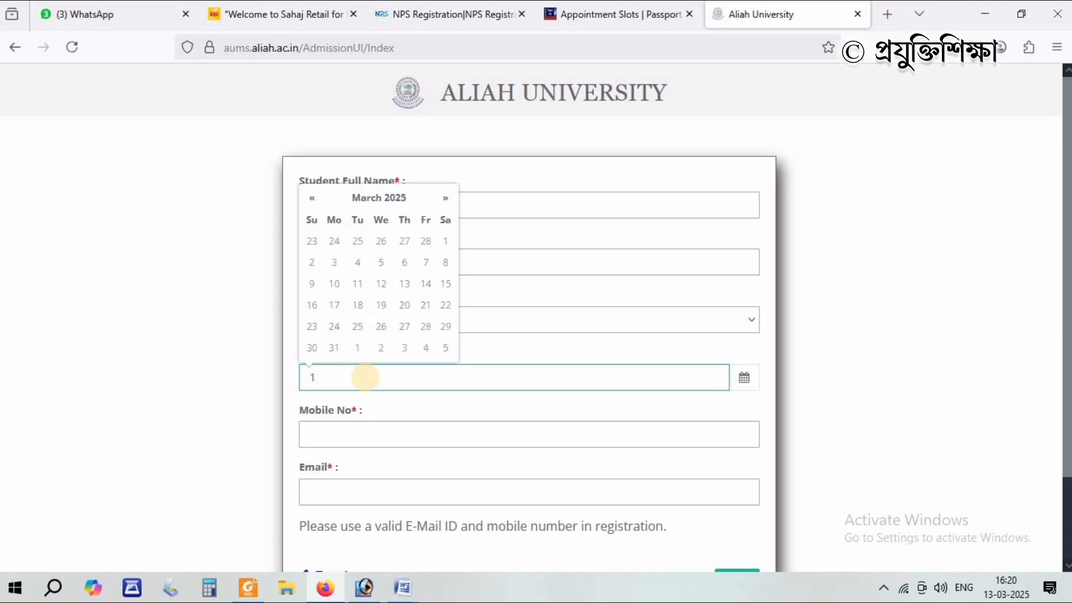
{"action": "key", "text": "BackSpace"}
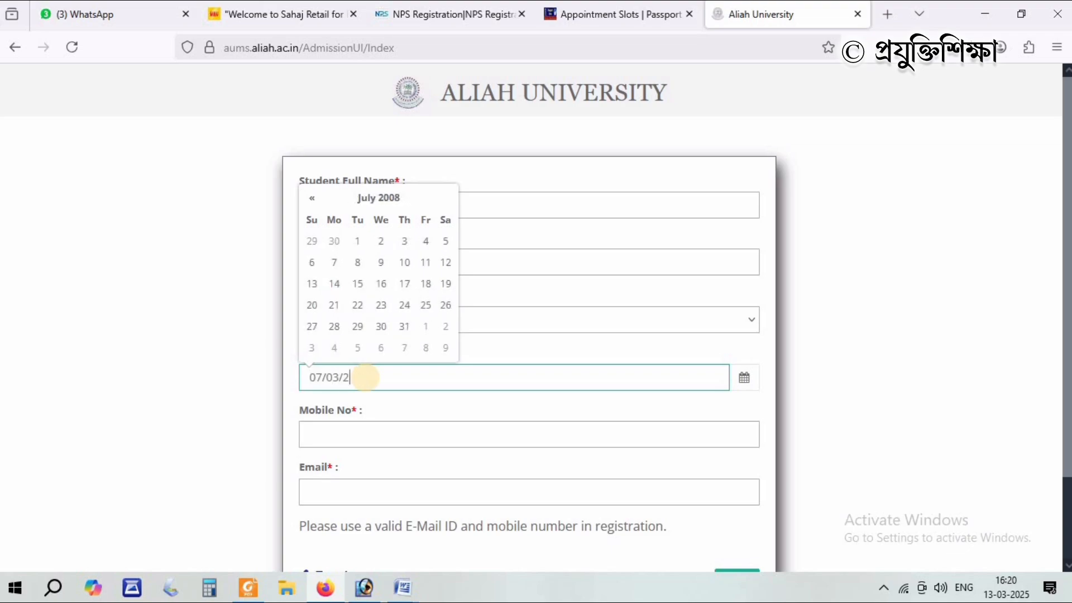
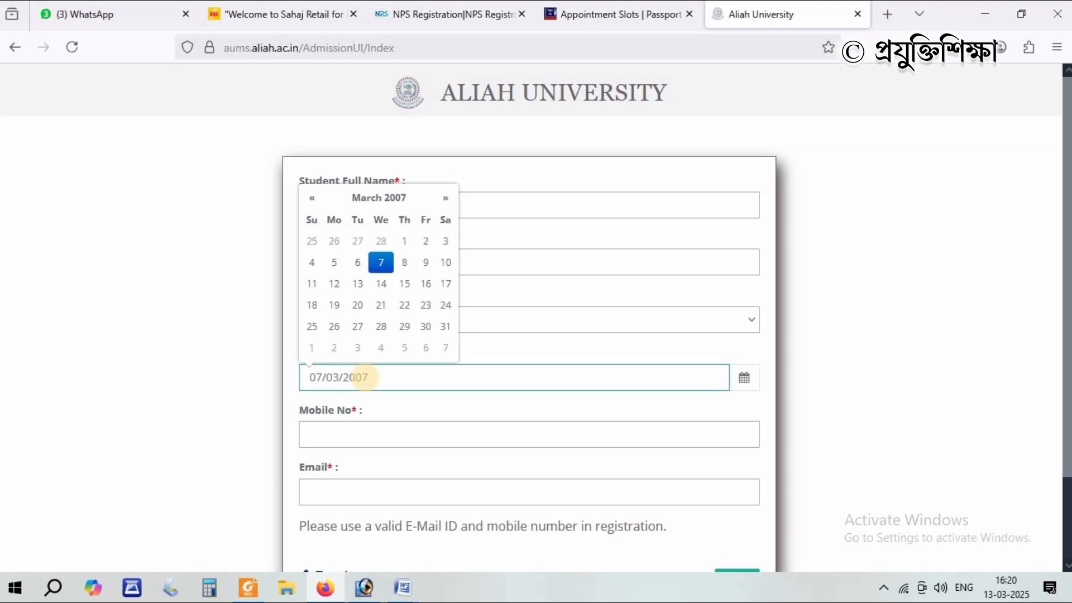
{"action": "left_click", "coordinate": [381, 262]}
{"action": "left_click", "coordinate": [370, 431]}
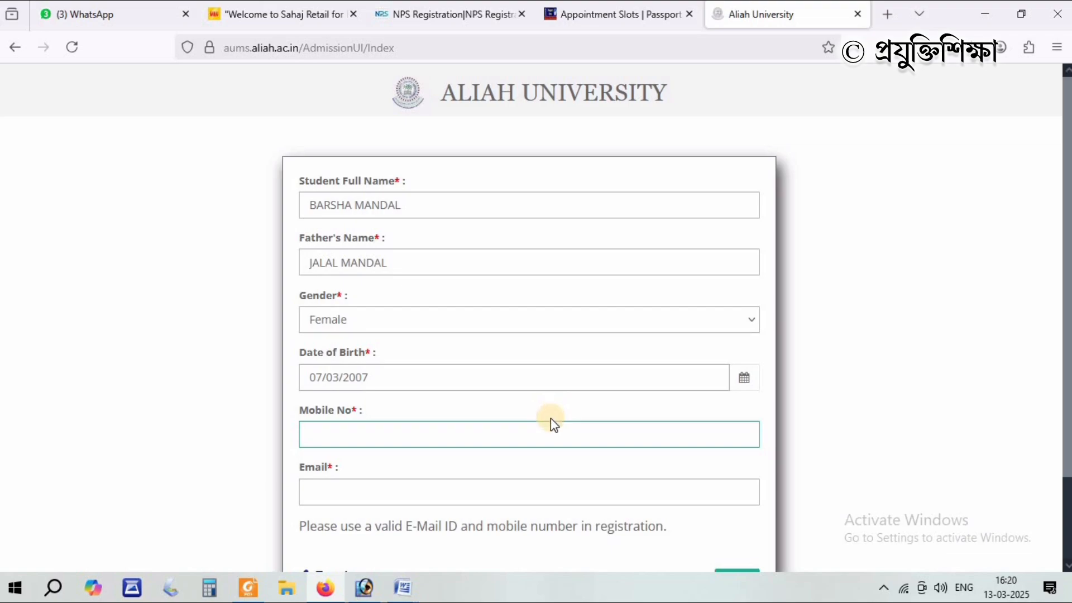
{"action": "scroll", "coordinate": [552, 421], "scroll_direction": "down", "scroll_amount": 1}
{"action": "type", "text": "99"}
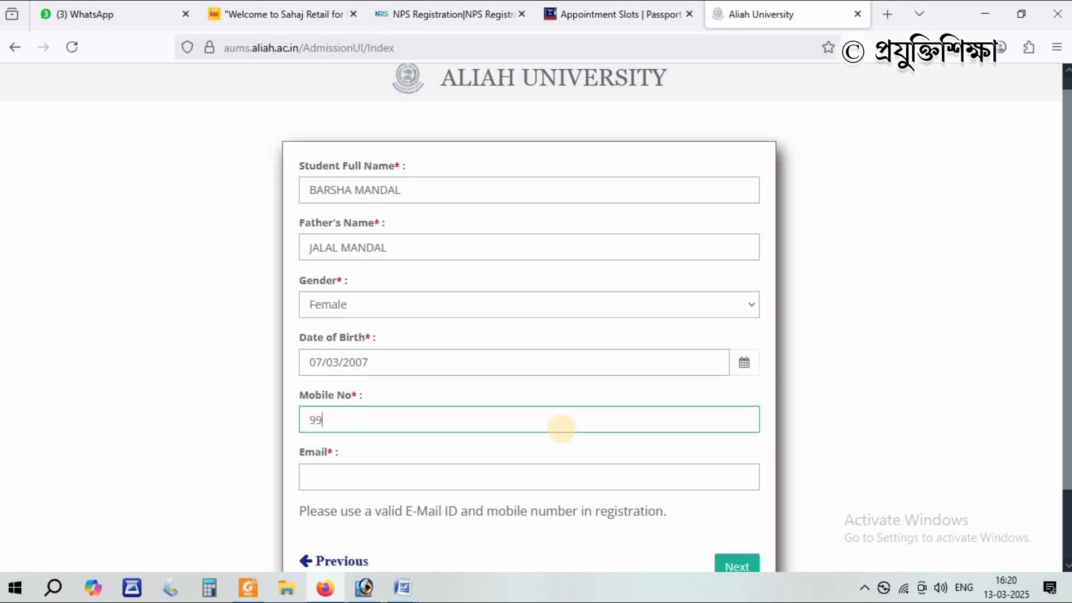
{"action": "left_click", "coordinate": [561, 429]}
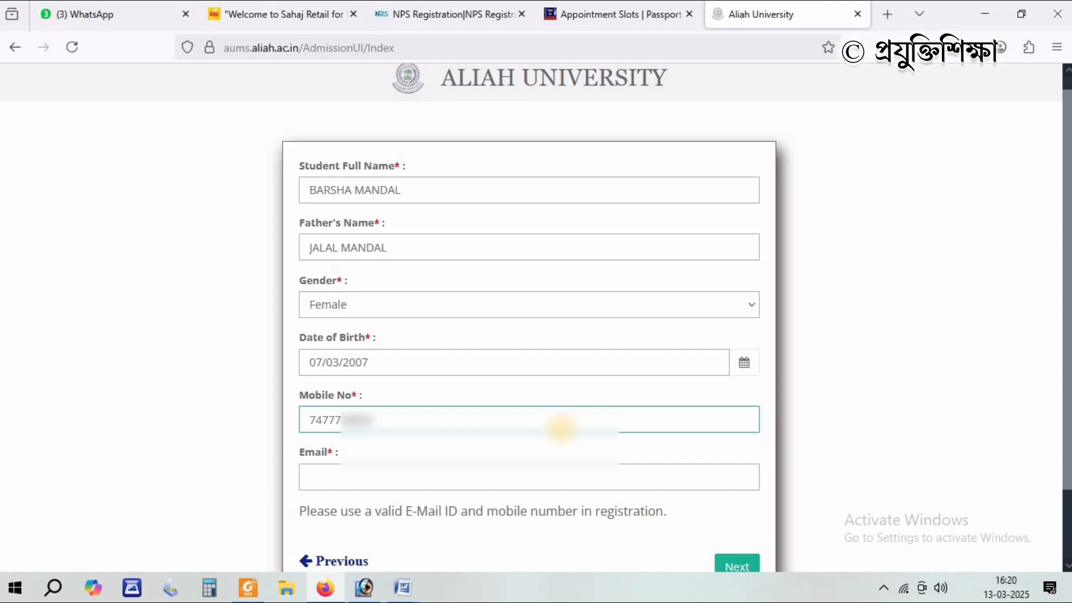
{"action": "left_click", "coordinate": [561, 430]}
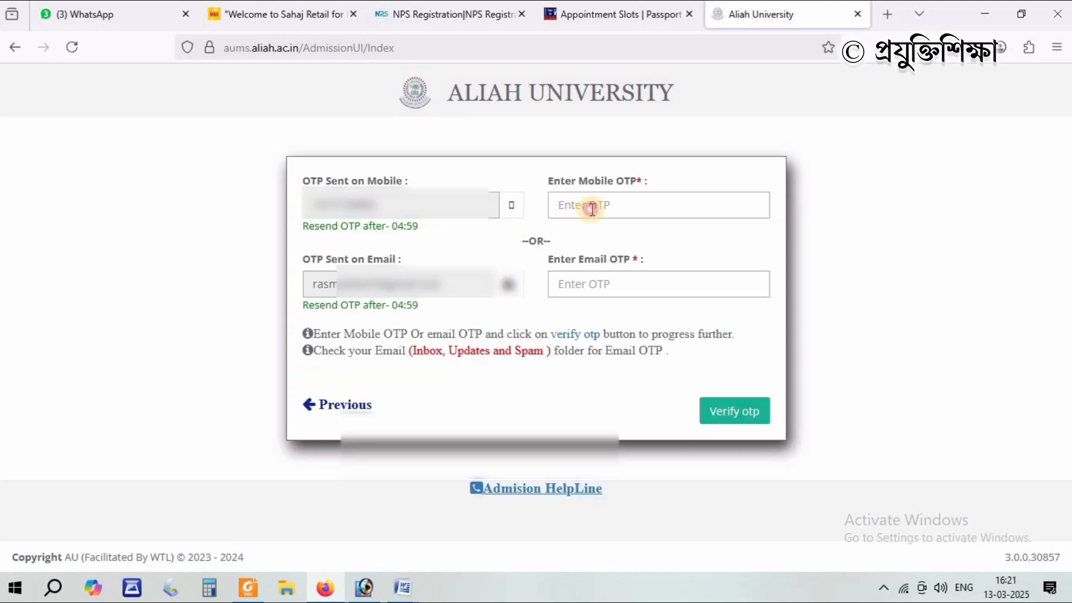
Request the one-time codes, enter the e-mail verification code and verify both OTPs
{"action": "left_click", "coordinate": [592, 207]}
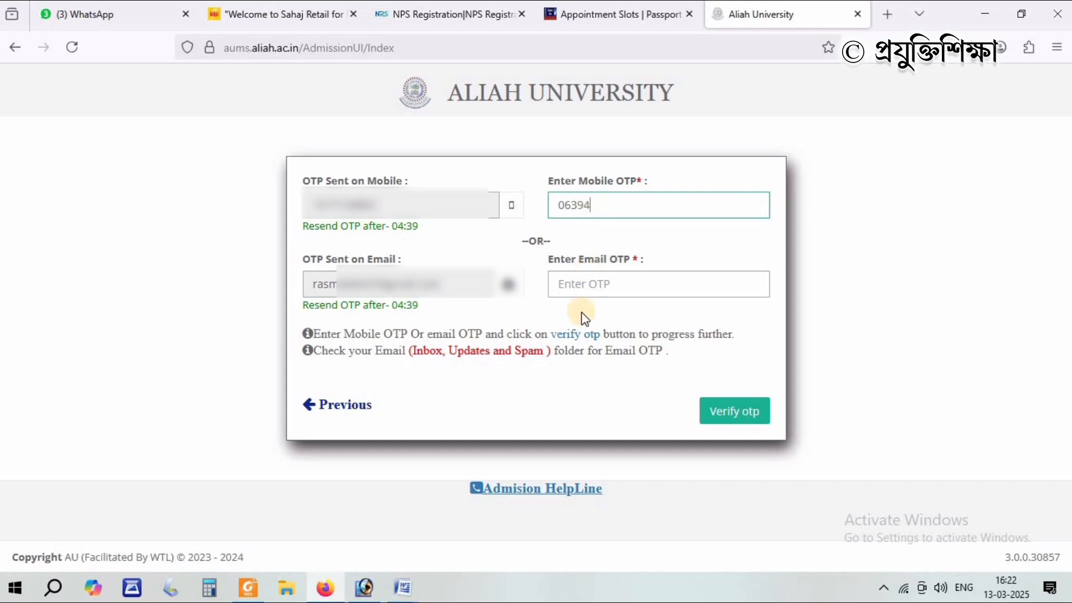
{"action": "left_click", "coordinate": [584, 285]}
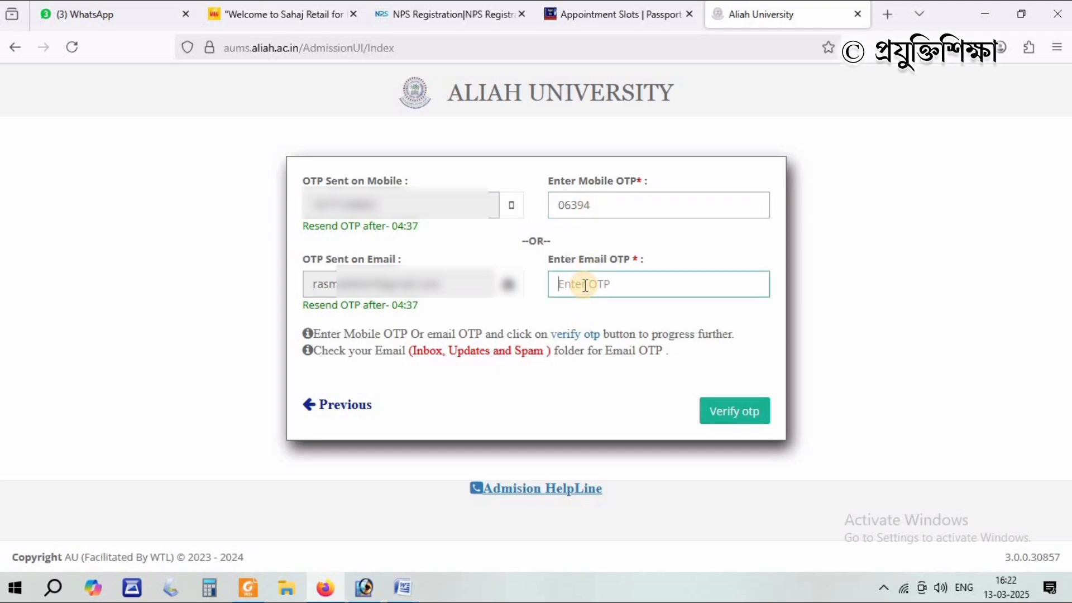
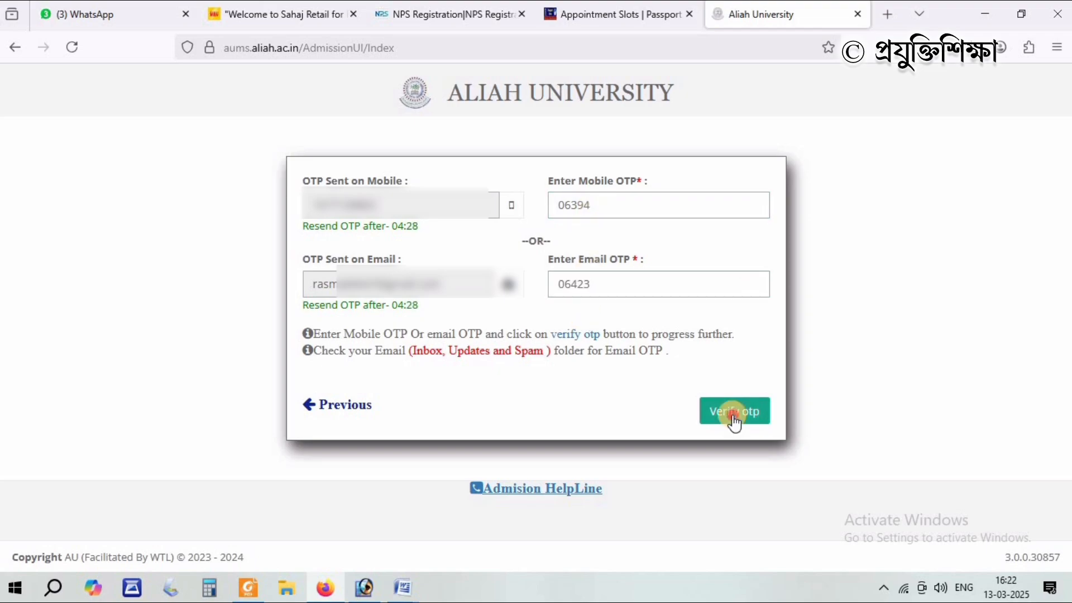
{"action": "left_click", "coordinate": [729, 411]}
{"action": "left_click", "coordinate": [377, 243]}
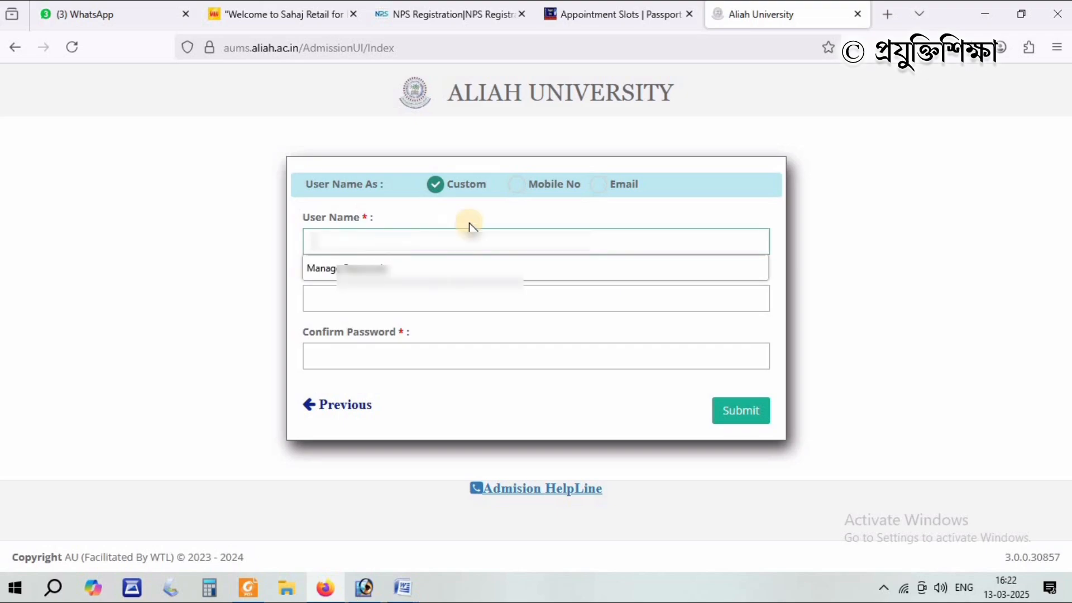
Choose the mobile number as the account user name
{"action": "left_click", "coordinate": [517, 187]}
{"action": "left_click", "coordinate": [353, 302]}
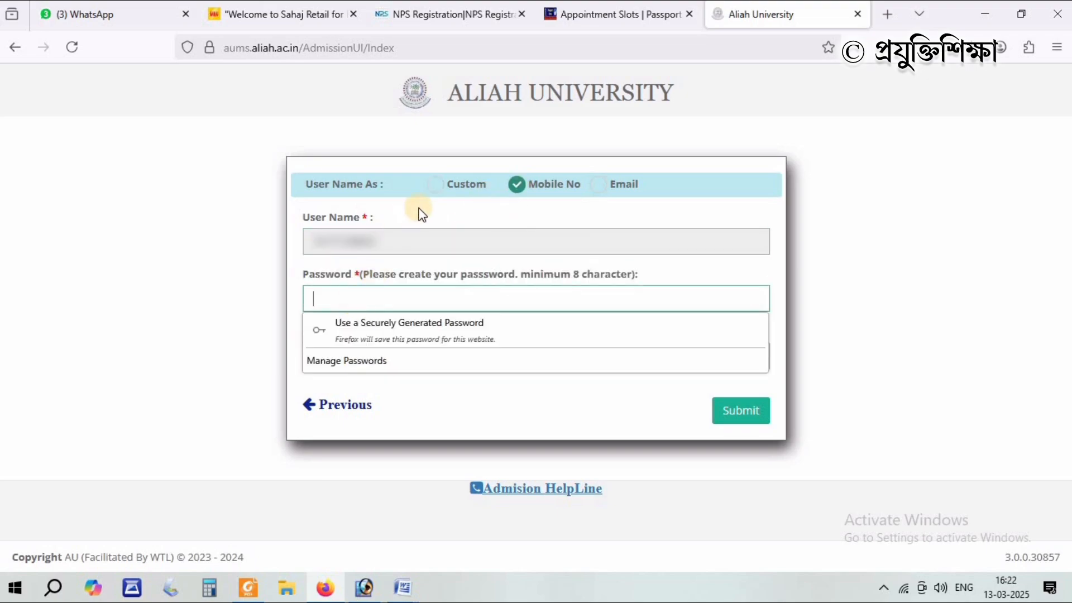
{"action": "left_click", "coordinate": [474, 188]}
{"action": "left_click", "coordinate": [517, 186]}
{"action": "left_click", "coordinate": [607, 198]}
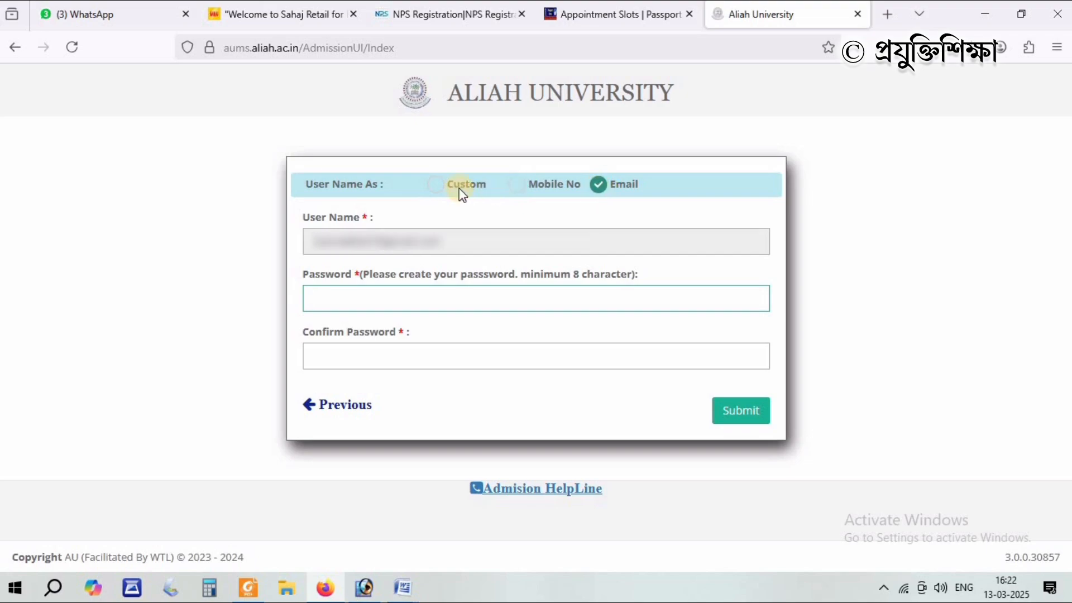
{"action": "left_click", "coordinate": [519, 187]}
{"action": "left_click", "coordinate": [341, 242]}
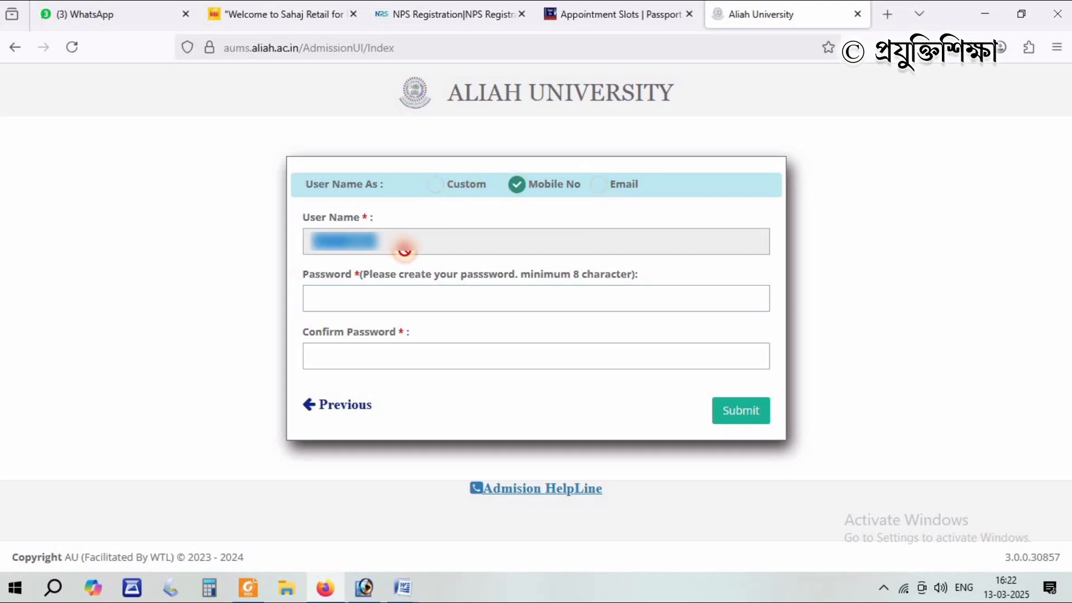
Enter and confirm the account password, submit, and acknowledge the login details
{"action": "left_click", "coordinate": [369, 295]}
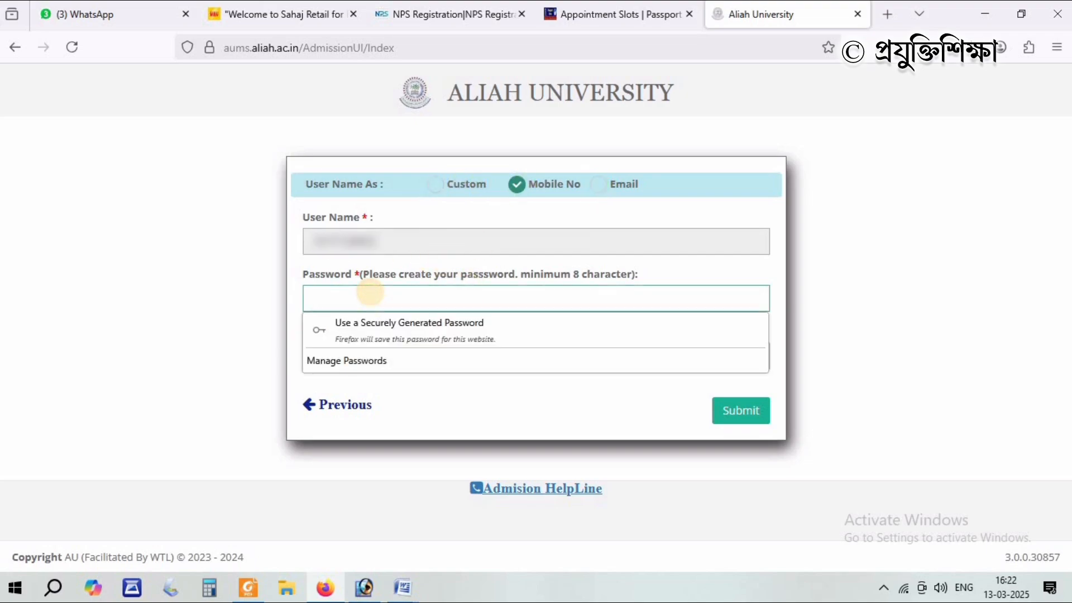
{"action": "type", "text": "•••"}
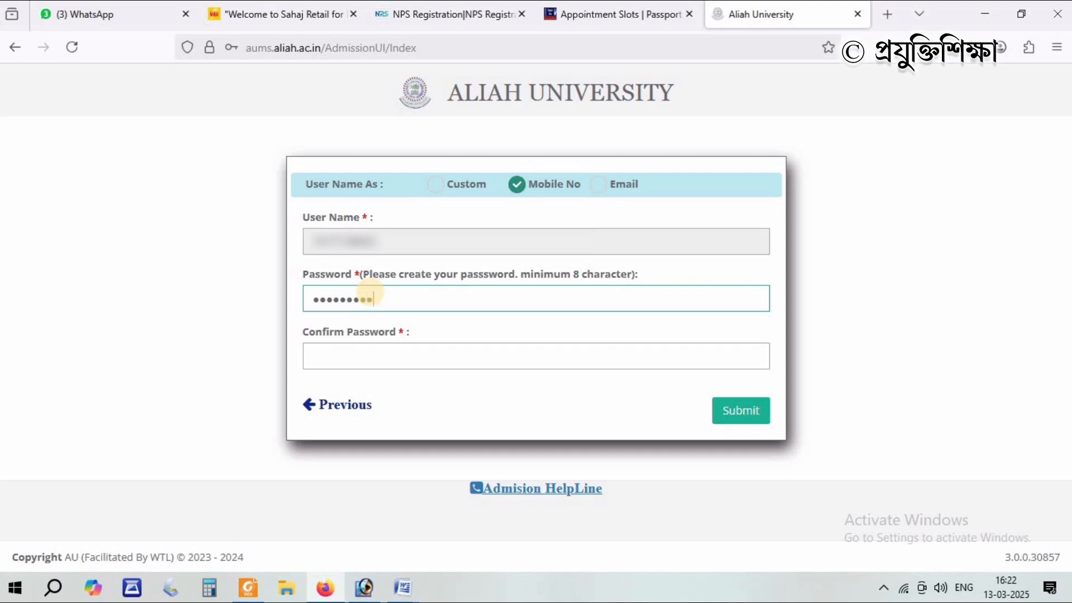
{"action": "key", "text": "Tab"}
{"action": "type", "text": "••"}
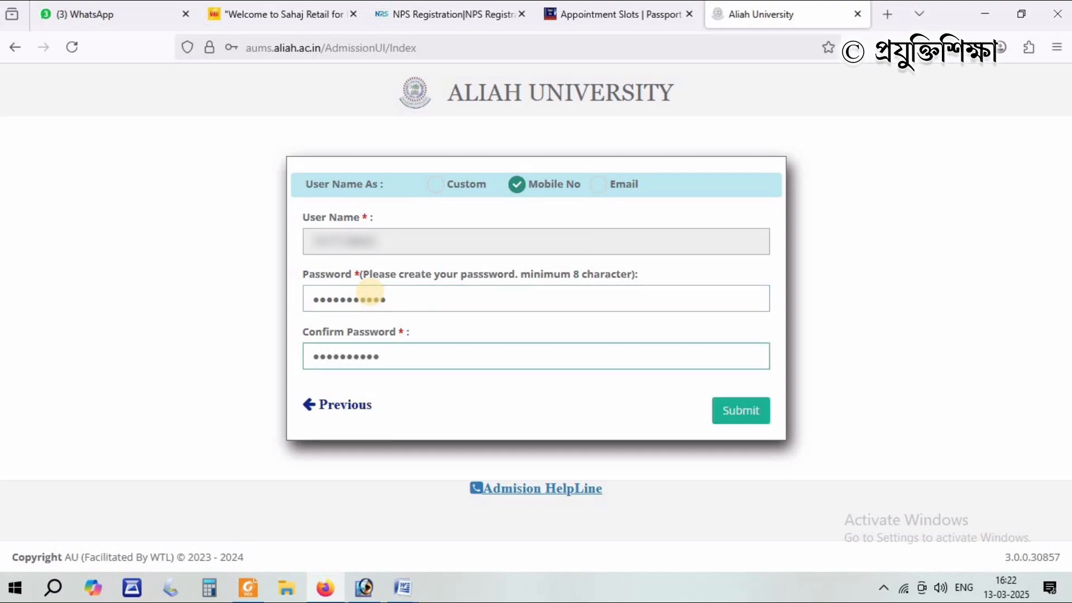
{"action": "left_click", "coordinate": [713, 407]}
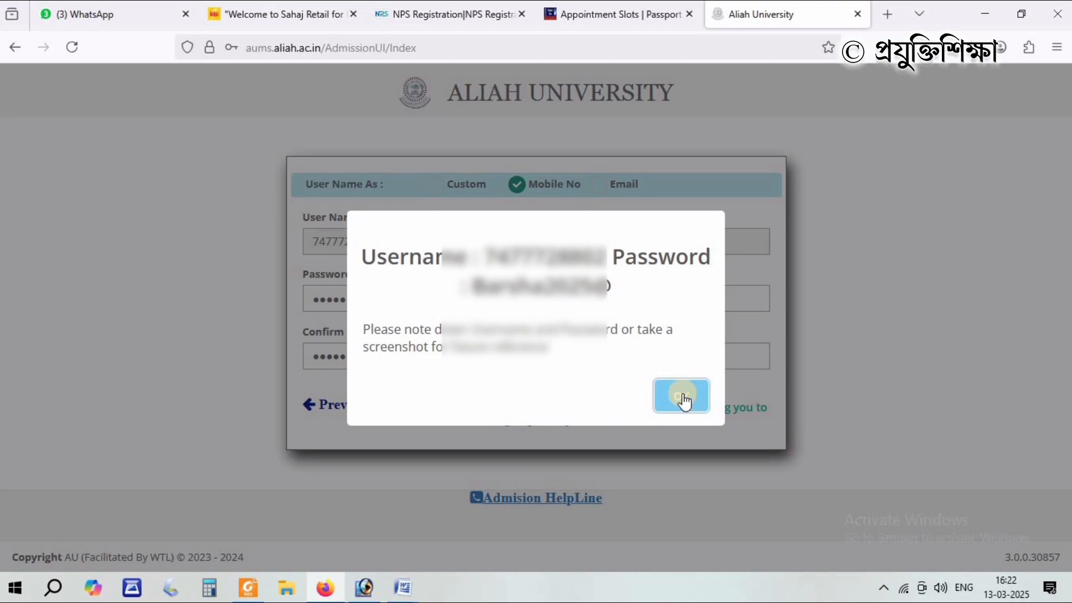
{"action": "left_click", "coordinate": [694, 393]}
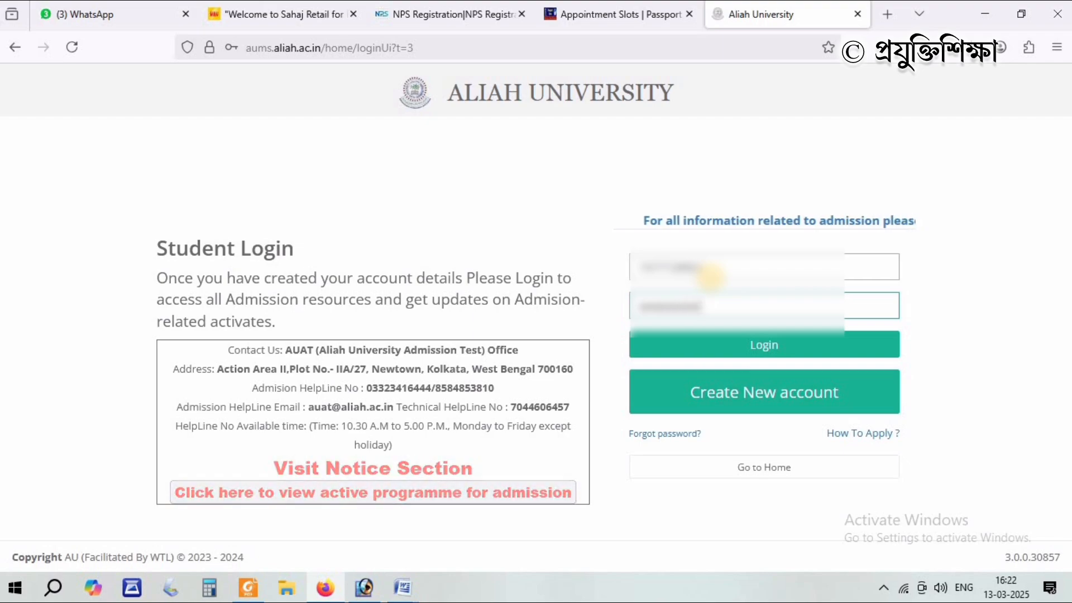
Log in with the new account and let Firefox save the login
{"action": "left_click", "coordinate": [805, 345]}
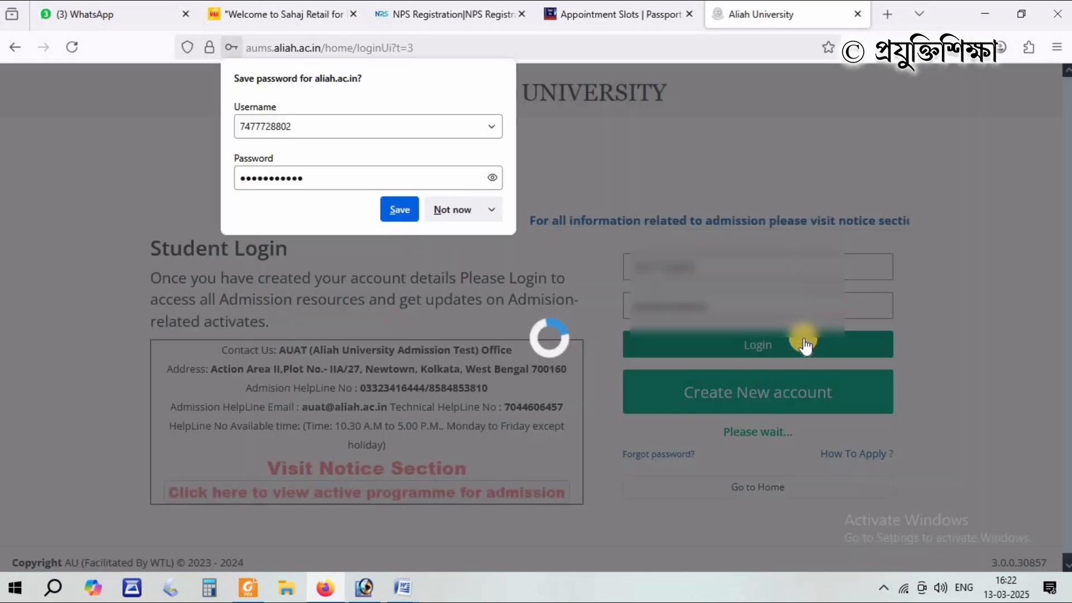
{"action": "left_click", "coordinate": [397, 210]}
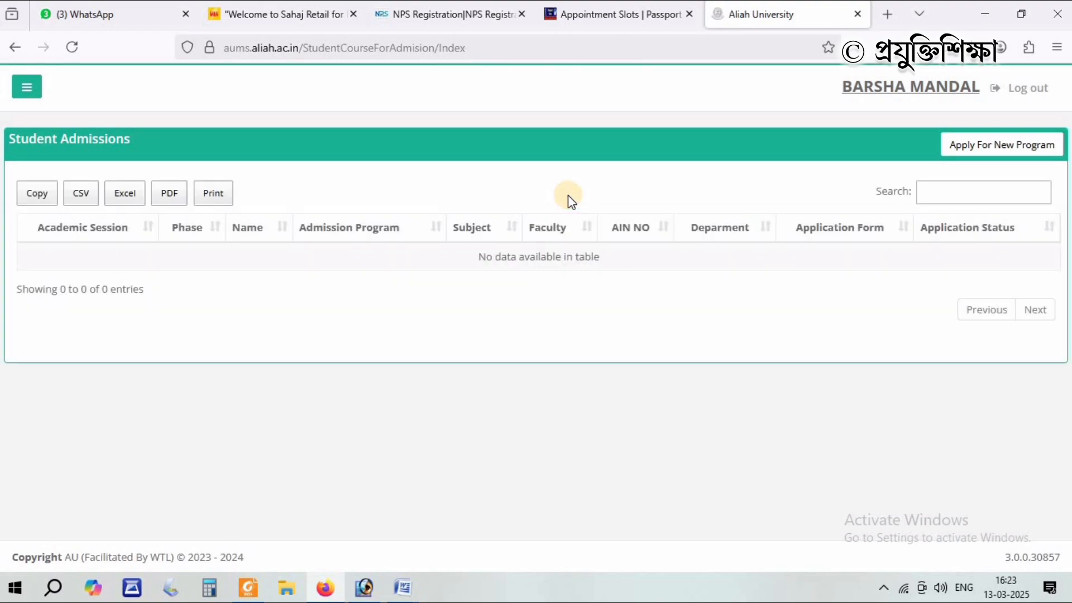
Start a new program application with Under Graduate degree and browse the B. A. courses
{"action": "left_click", "coordinate": [972, 146]}
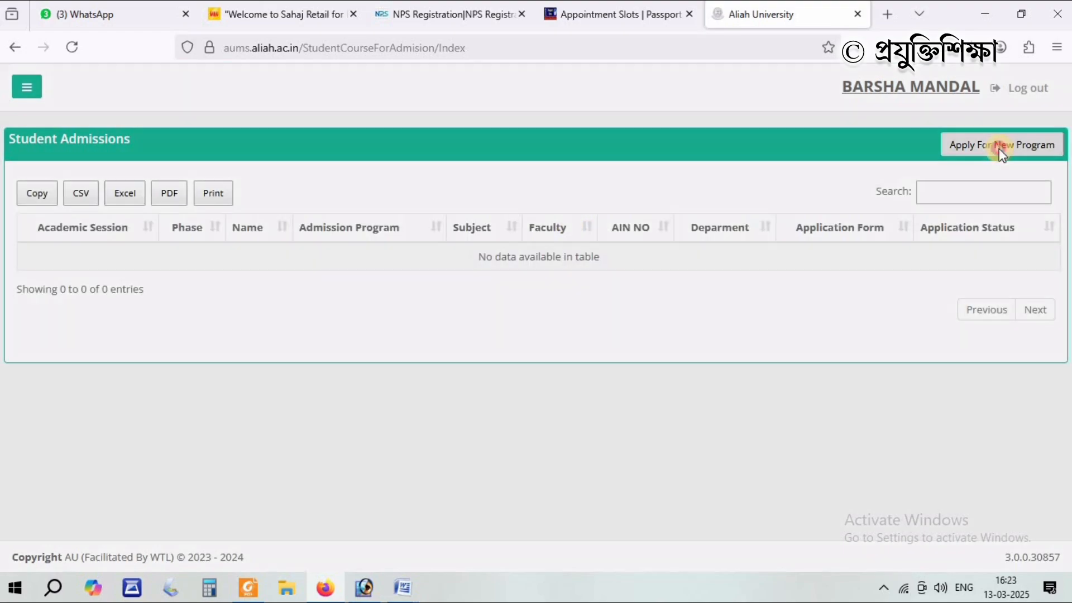
{"action": "left_click", "coordinate": [291, 249]}
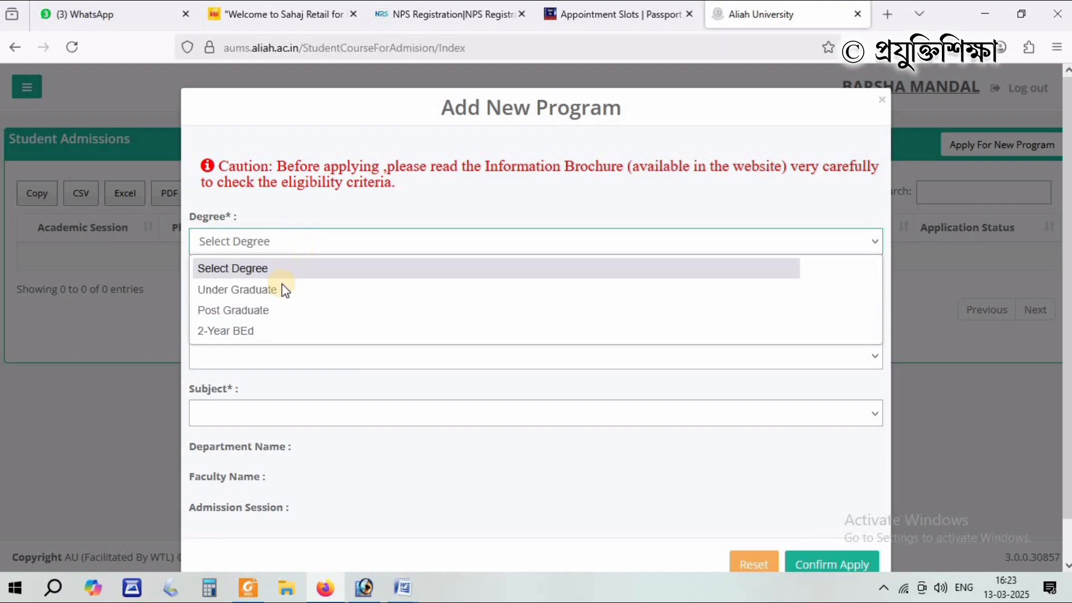
{"action": "left_click", "coordinate": [254, 290]}
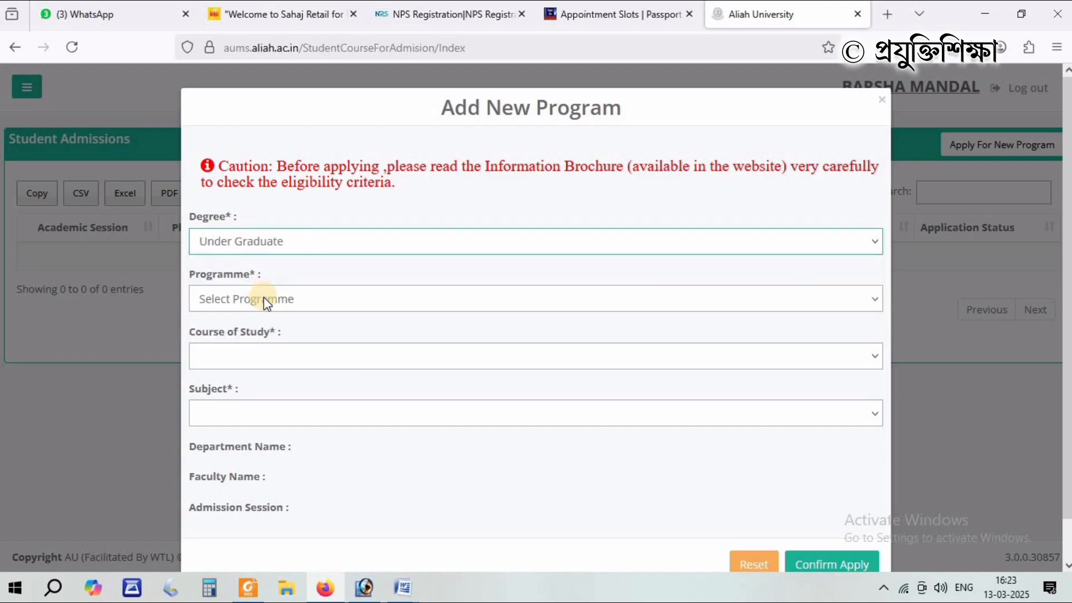
{"action": "left_click", "coordinate": [263, 298]}
{"action": "left_click", "coordinate": [211, 389]}
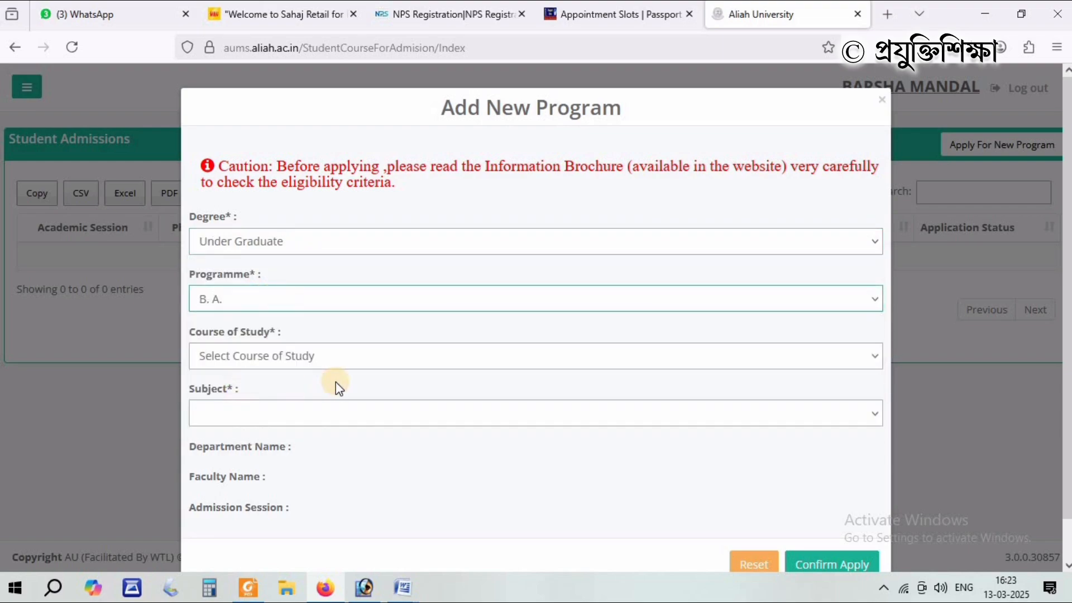
{"action": "left_click", "coordinate": [317, 357]}
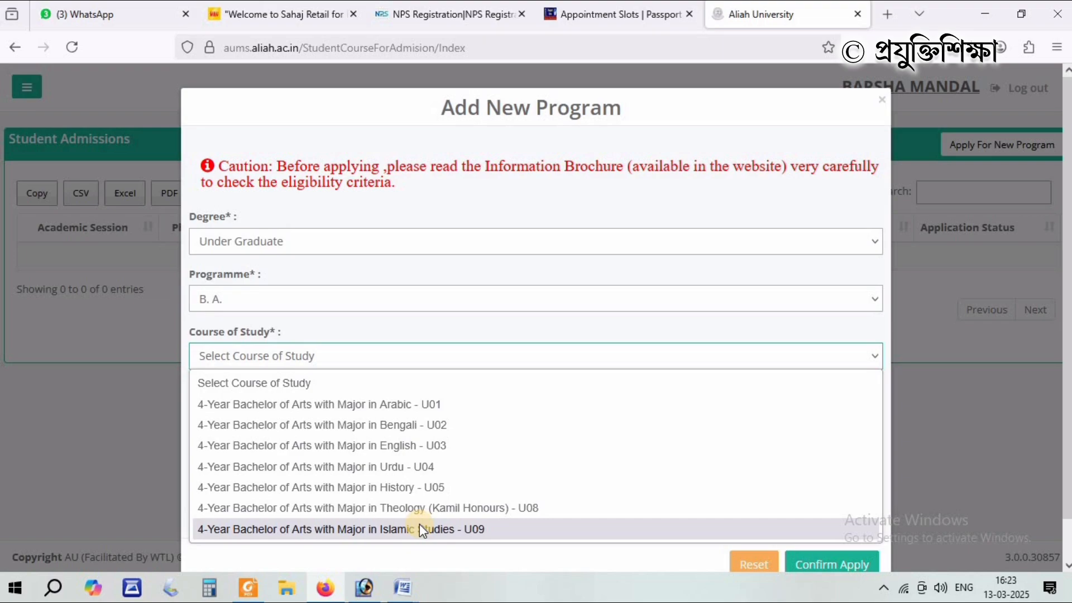
{"action": "left_click", "coordinate": [254, 239]}
Switch the programme to B. Sc. and look over its course list
{"action": "left_click", "coordinate": [241, 301]}
{"action": "left_click", "coordinate": [241, 368]}
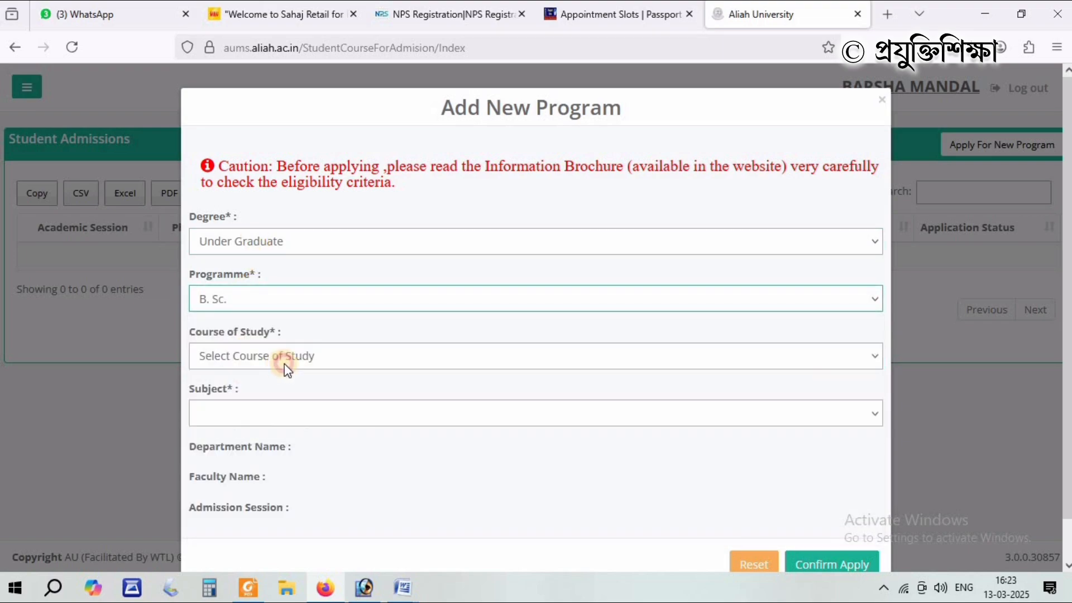
{"action": "left_click", "coordinate": [303, 357]}
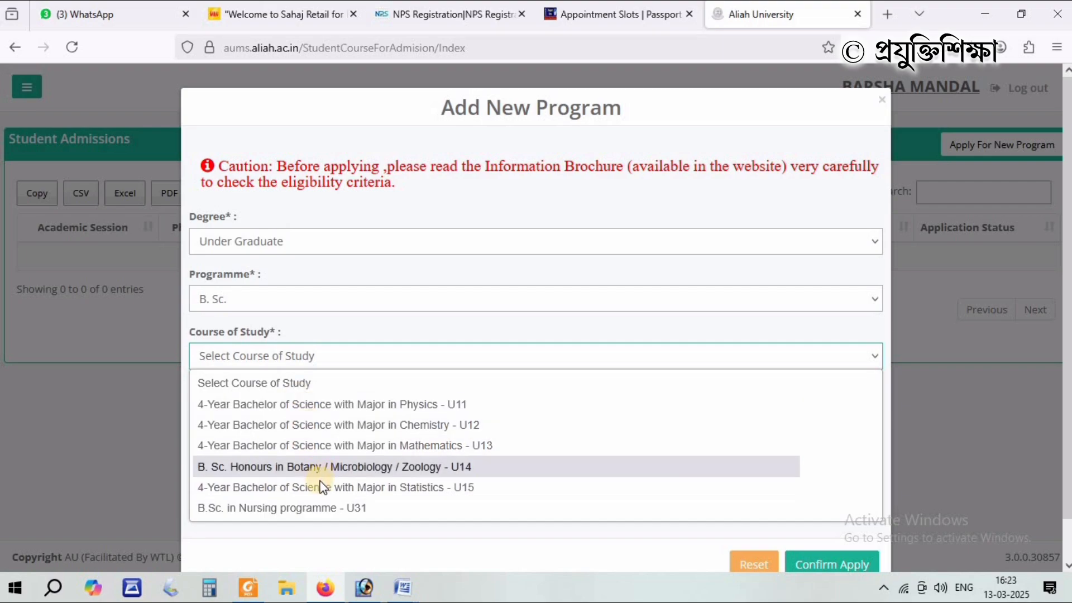
{"action": "left_click", "coordinate": [265, 360]}
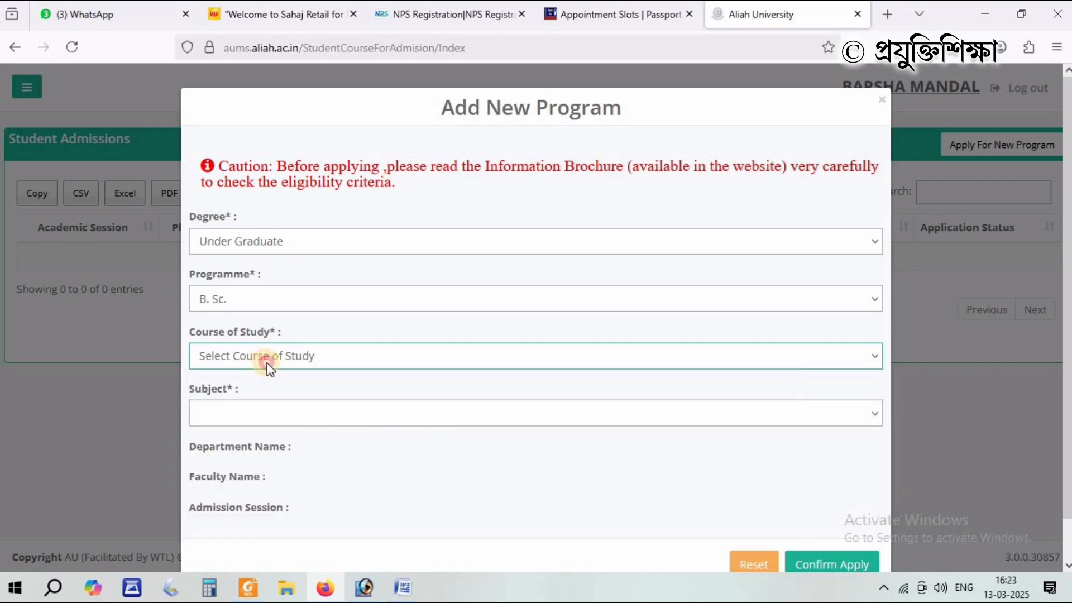
Switch the programme back to B. A. and review its courses again
{"action": "left_click", "coordinate": [267, 363]}
{"action": "left_click", "coordinate": [239, 295]}
{"action": "left_click", "coordinate": [241, 297]}
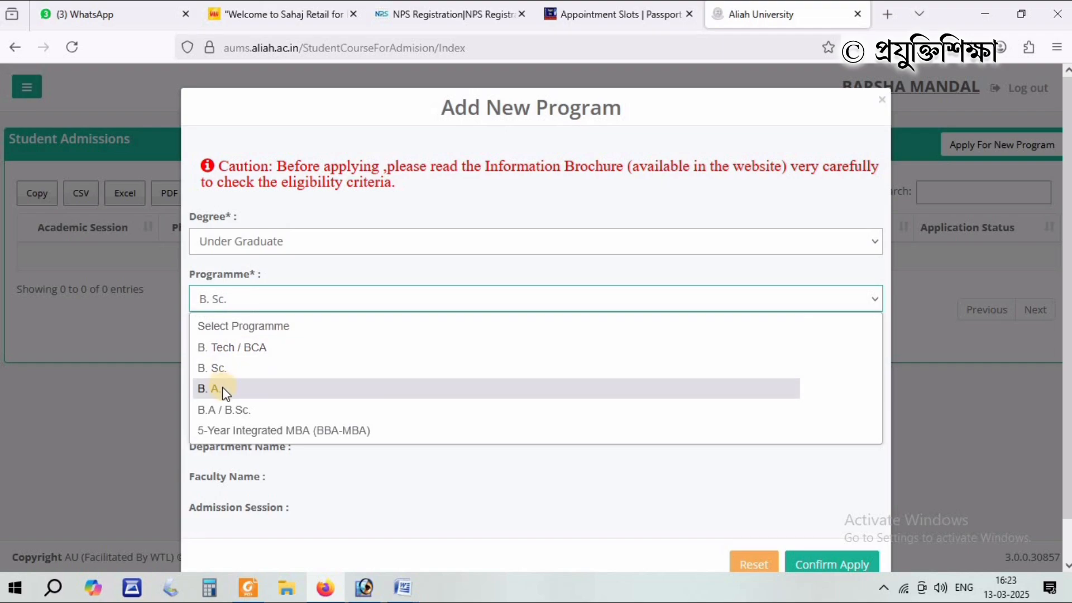
{"action": "left_click", "coordinate": [222, 387]}
{"action": "left_click", "coordinate": [239, 358]}
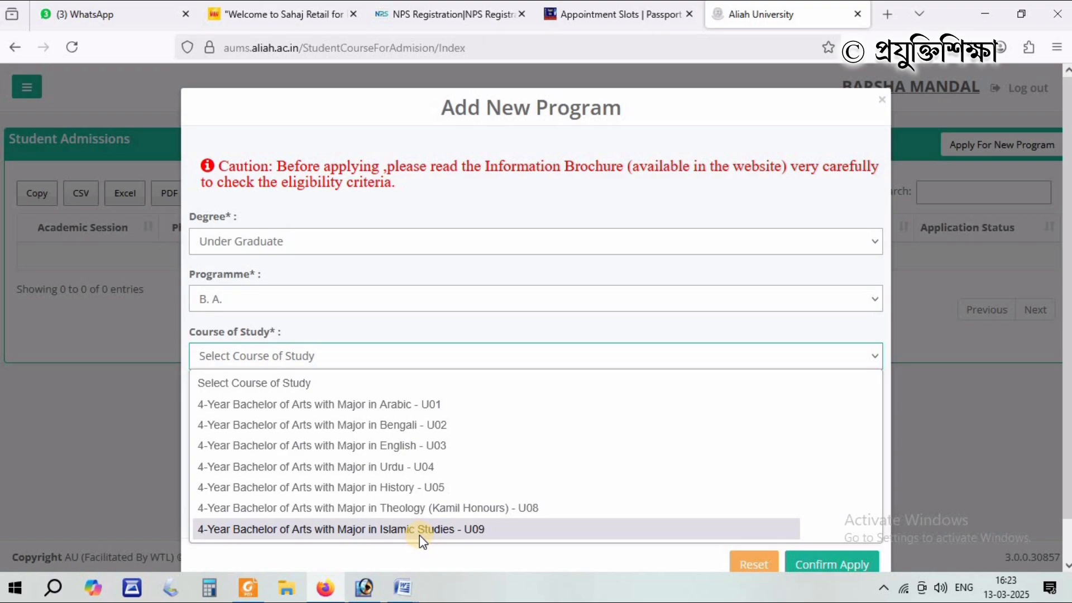
{"action": "left_click", "coordinate": [322, 354]}
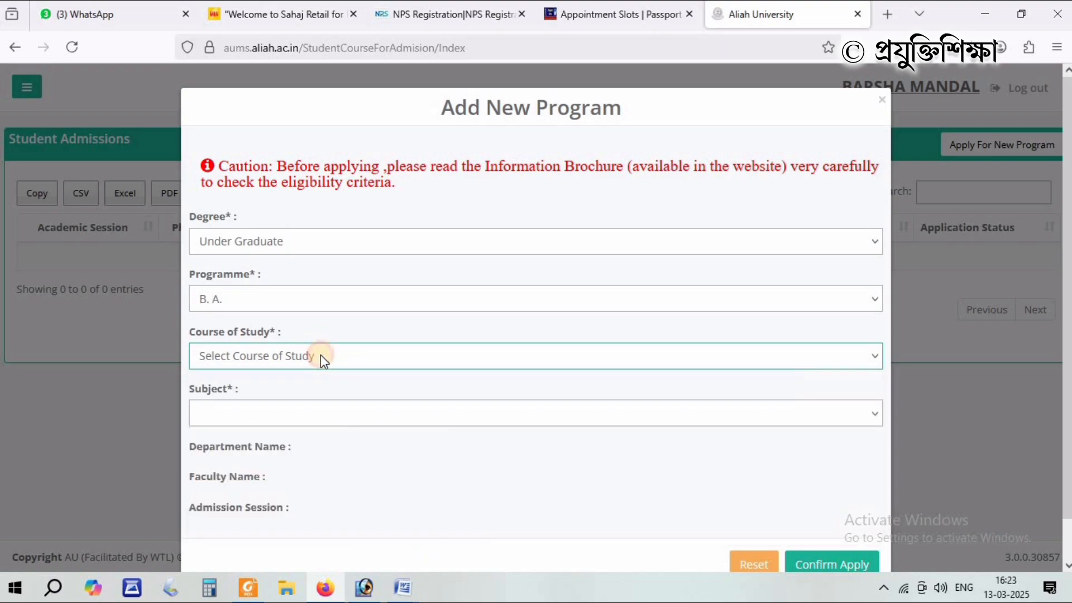
{"action": "left_click", "coordinate": [243, 413]}
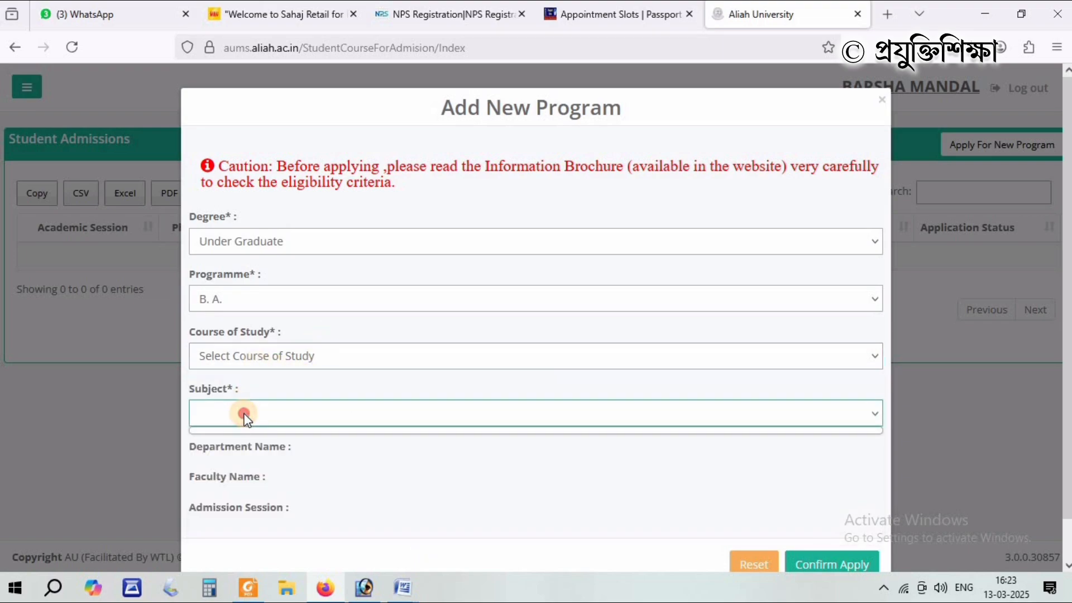
{"action": "left_click", "coordinate": [237, 346]}
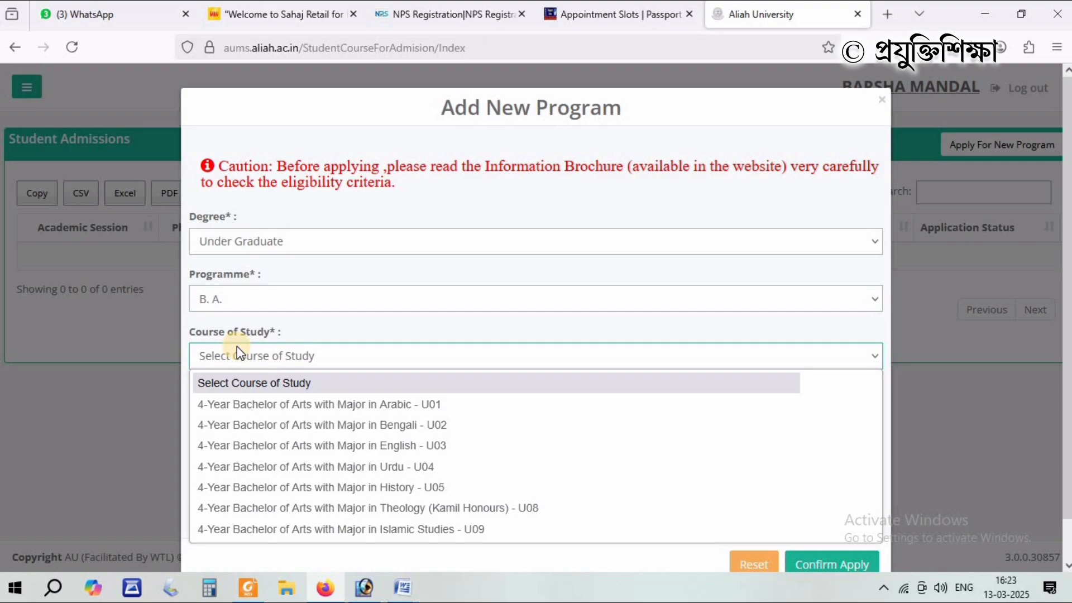
Choose B.A / B.Sc., Honours in Geography - U06 with subject Geography, and confirm the application
{"action": "left_click", "coordinate": [238, 293]}
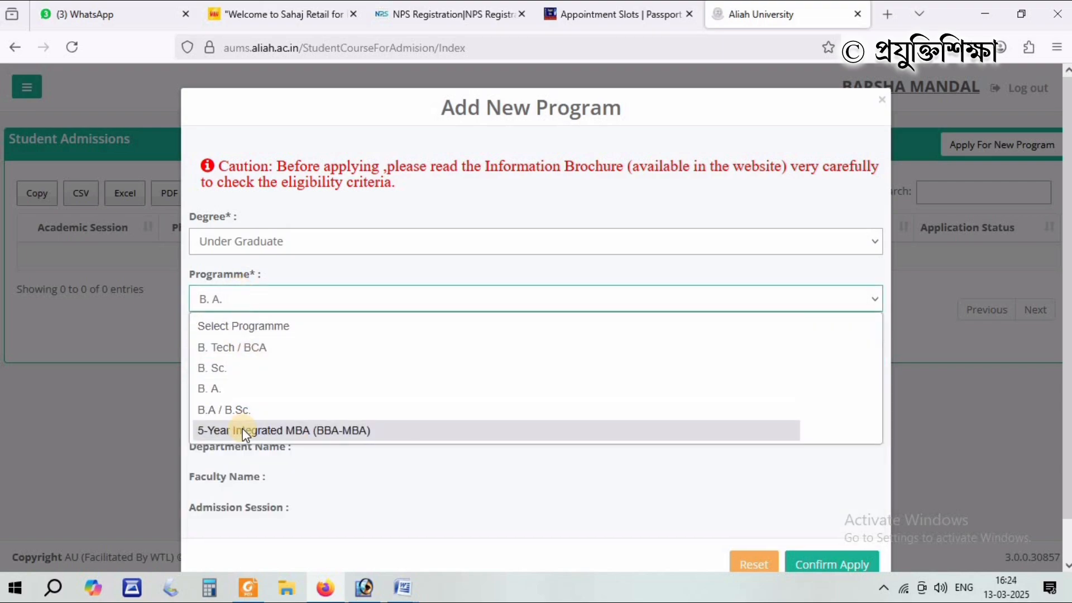
{"action": "left_click", "coordinate": [252, 407]}
{"action": "left_click", "coordinate": [255, 359]}
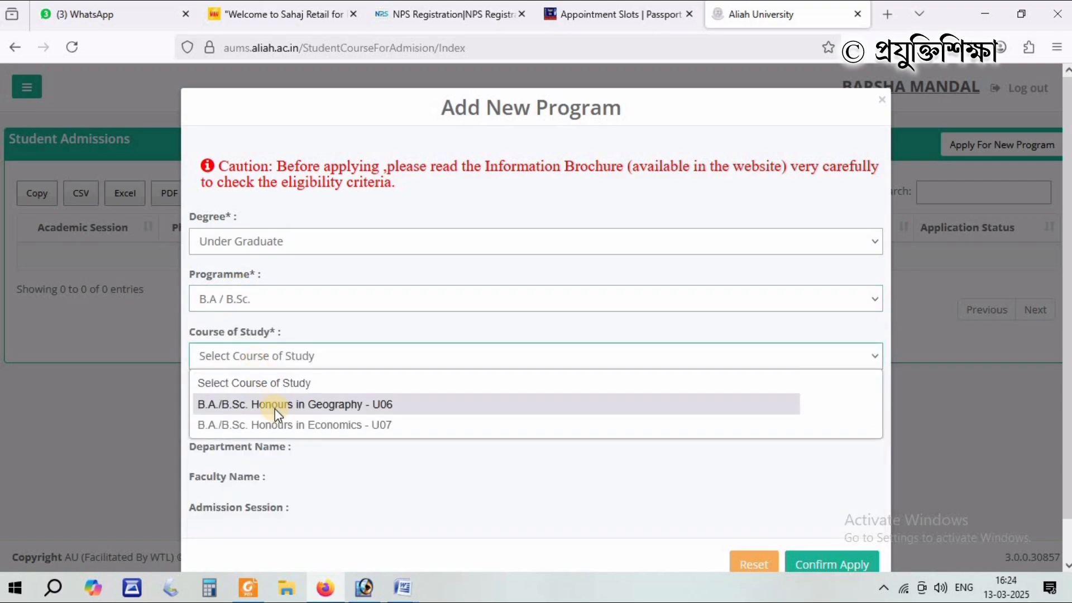
{"action": "left_click", "coordinate": [379, 408]}
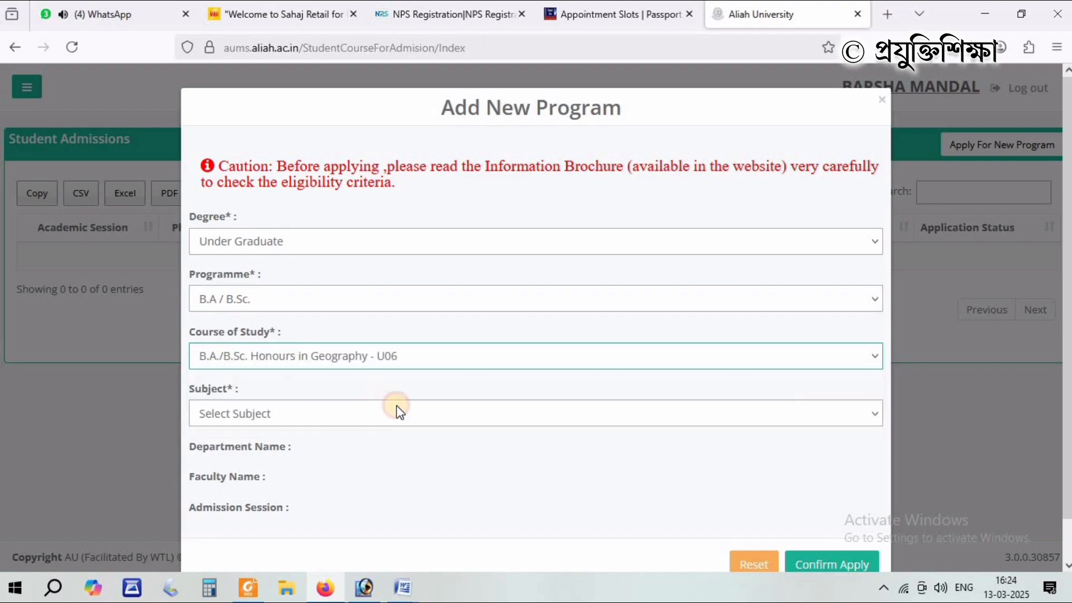
{"action": "left_click", "coordinate": [311, 416]}
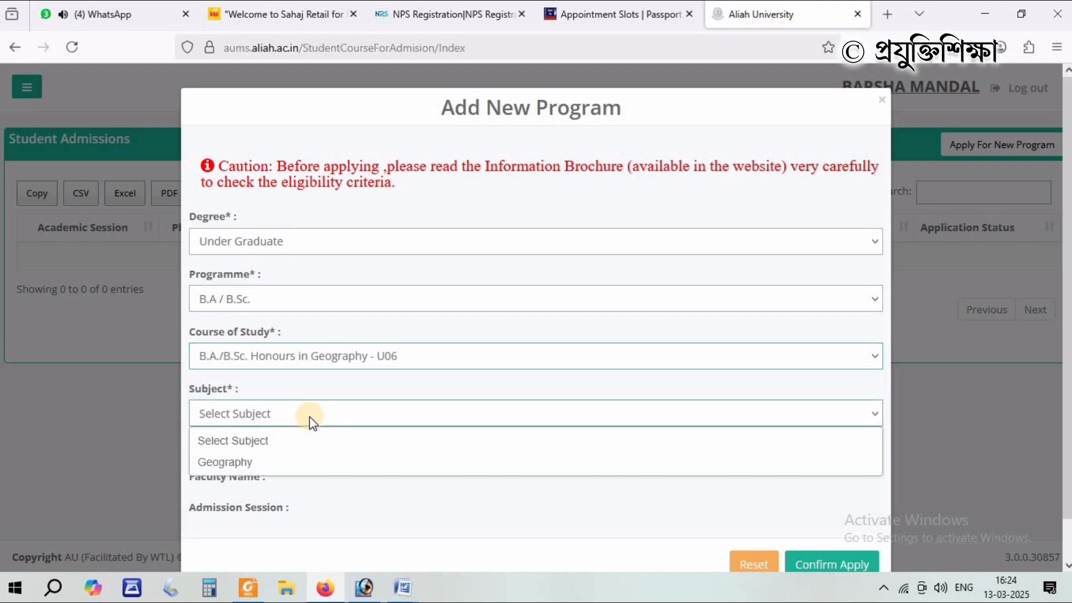
{"action": "left_click", "coordinate": [252, 462]}
{"action": "scroll", "coordinate": [453, 389], "scroll_direction": "down", "scroll_amount": 1}
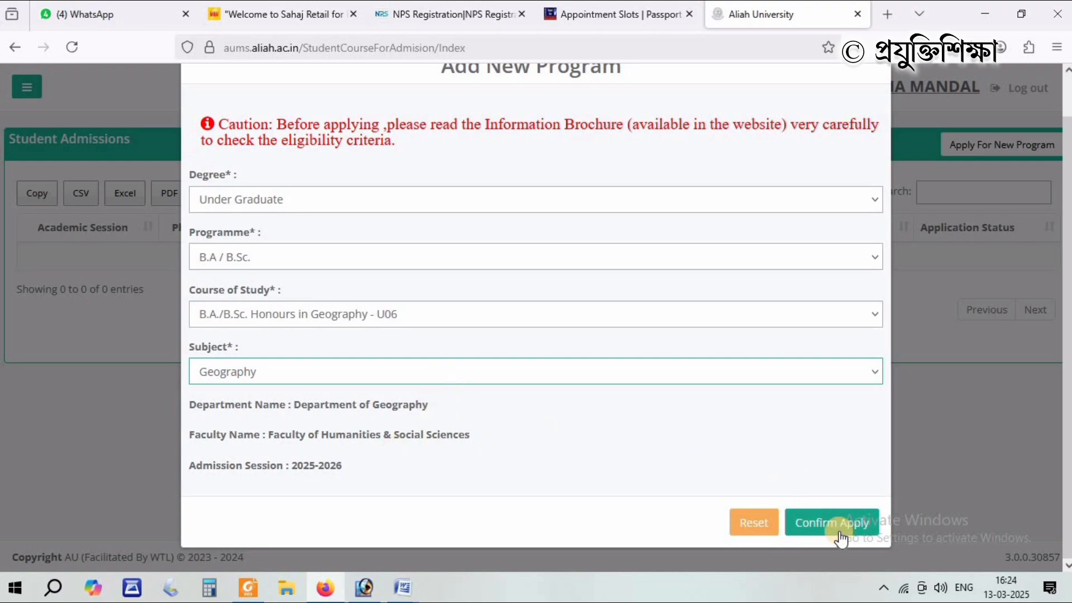
{"action": "left_click", "coordinate": [840, 537]}
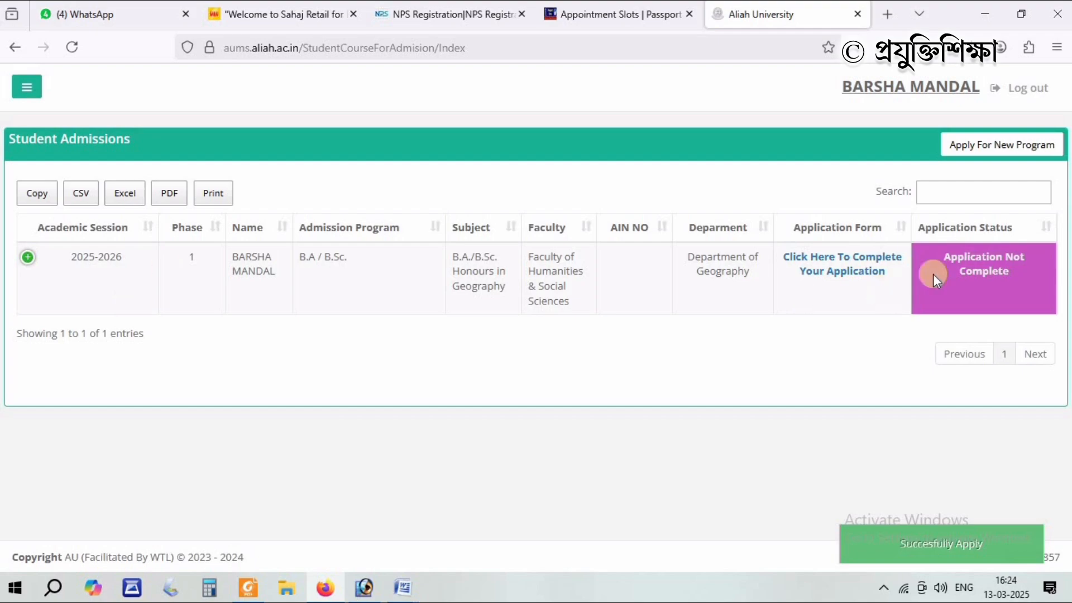
Open the application form from the Geography admission row to complete it
{"action": "left_click", "coordinate": [832, 259]}
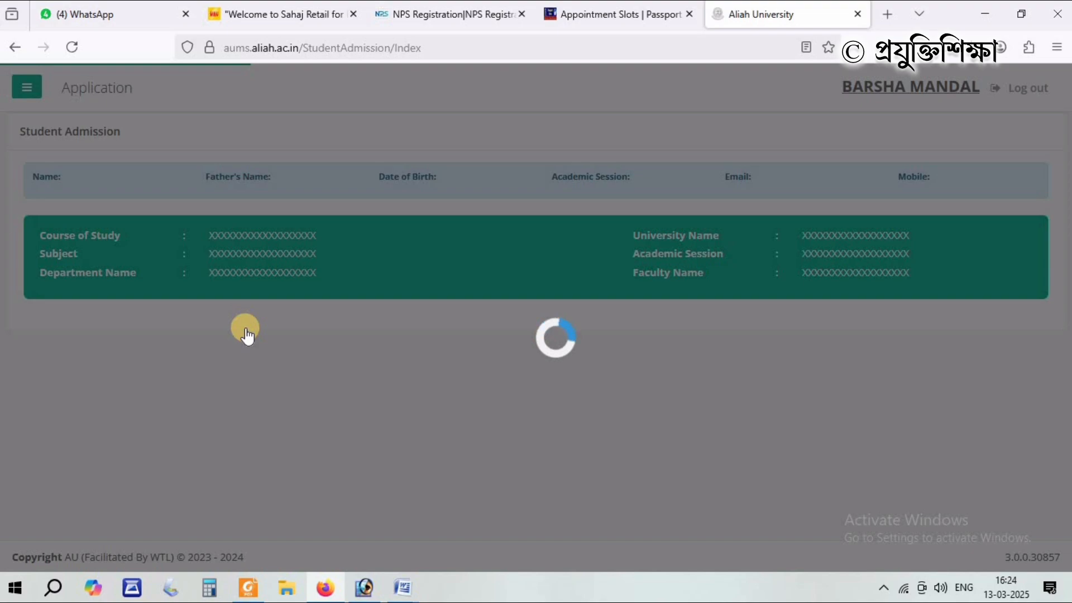
Set the category to OBC-A Certificate From West Bengal and answer No to employment
{"action": "scroll", "coordinate": [485, 364], "scroll_direction": "down", "scroll_amount": 3}
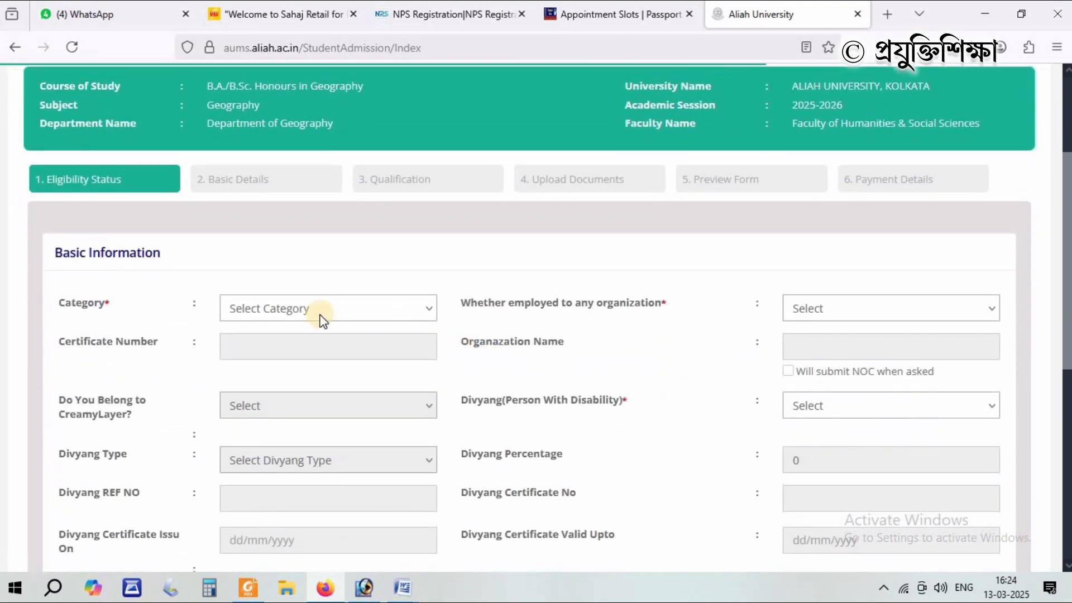
{"action": "left_click", "coordinate": [322, 311]}
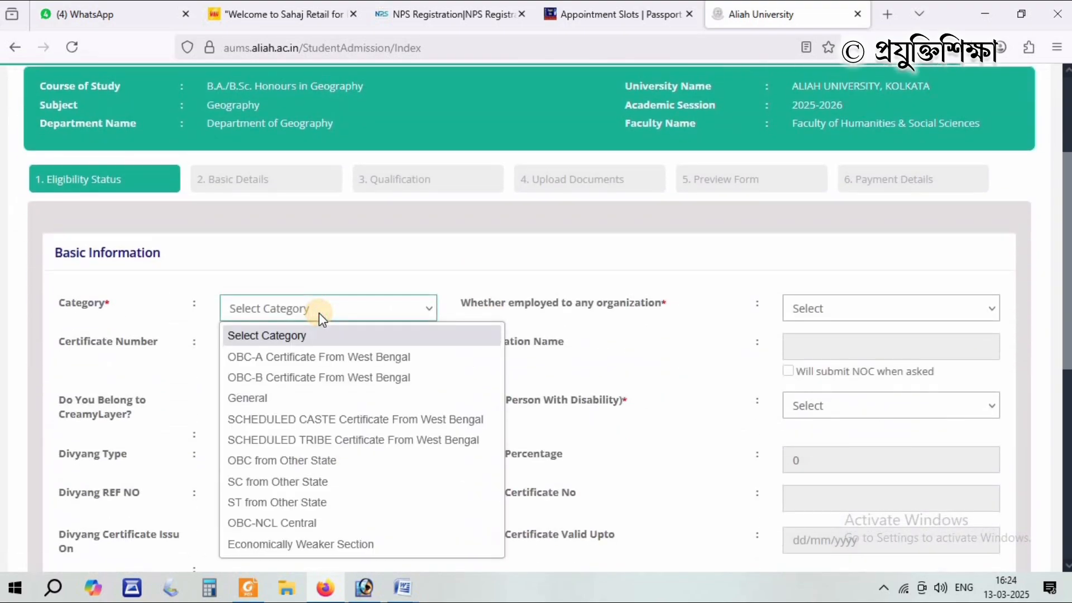
{"action": "left_click", "coordinate": [324, 312]}
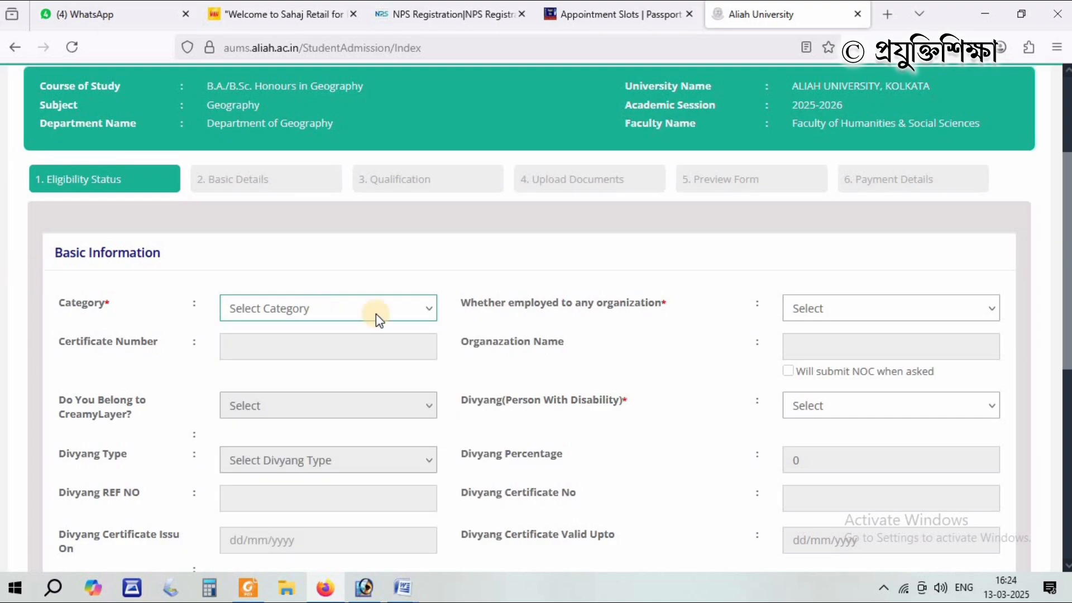
{"action": "left_click", "coordinate": [363, 312]}
{"action": "left_click", "coordinate": [308, 360]}
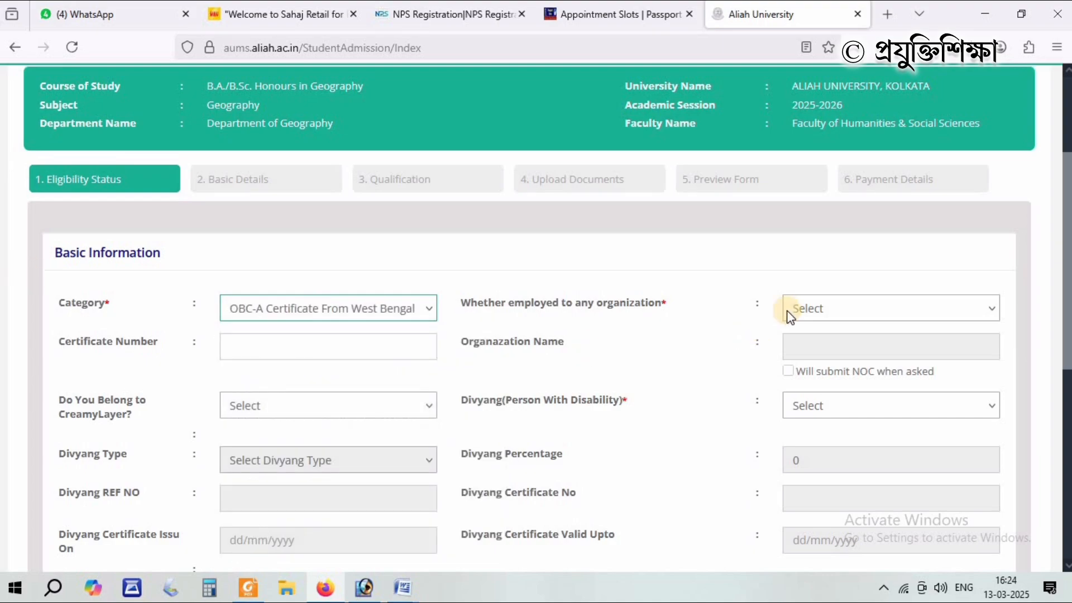
{"action": "left_click", "coordinate": [837, 307]}
{"action": "left_click", "coordinate": [799, 377]}
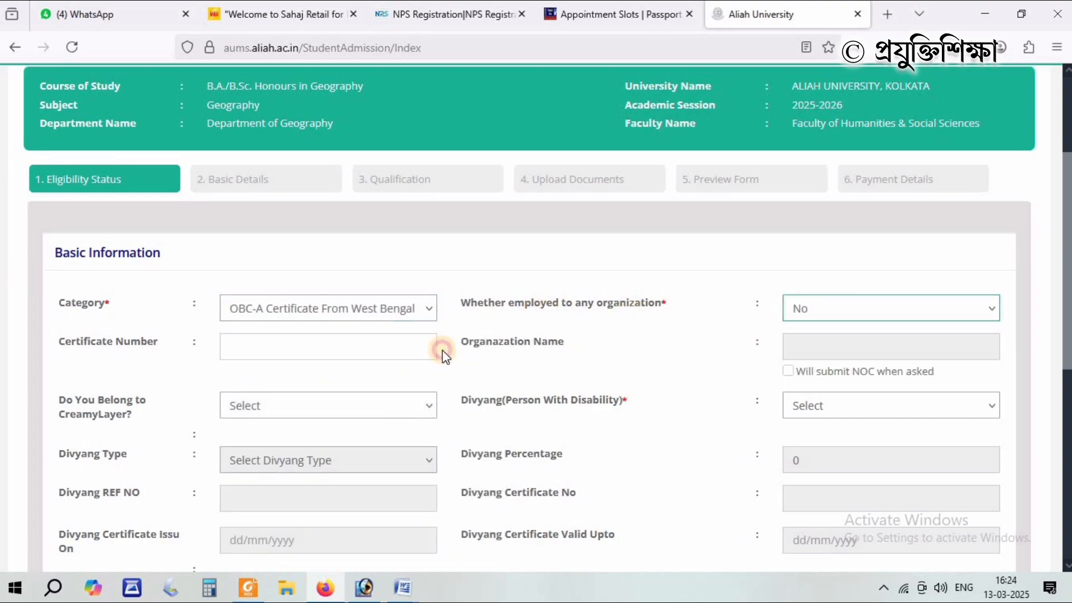
Enter the caste certificate number and answer No for creamy layer and disability
{"action": "left_click", "coordinate": [289, 350]}
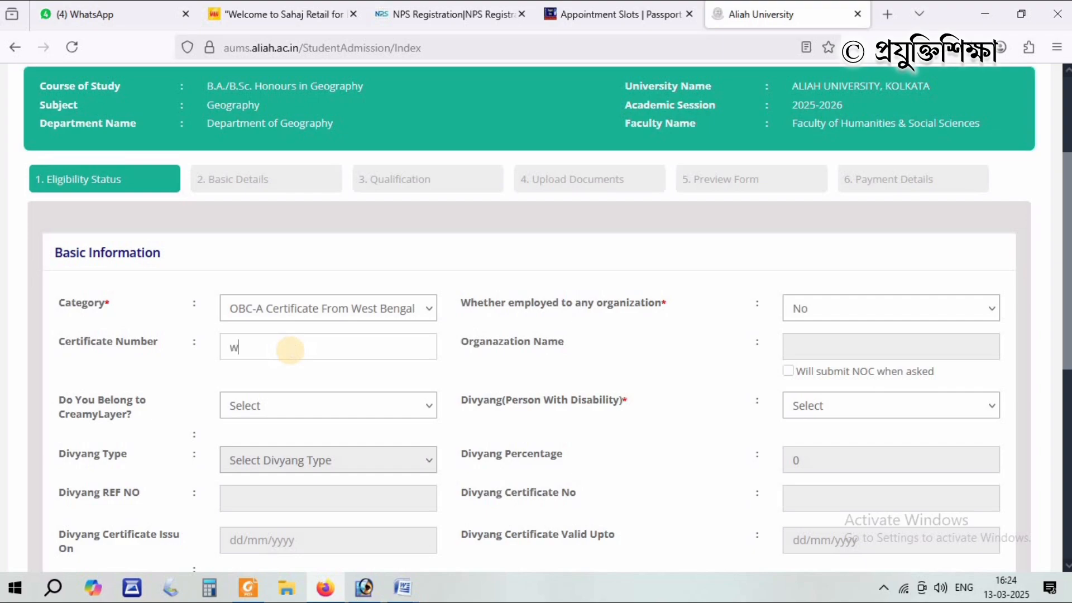
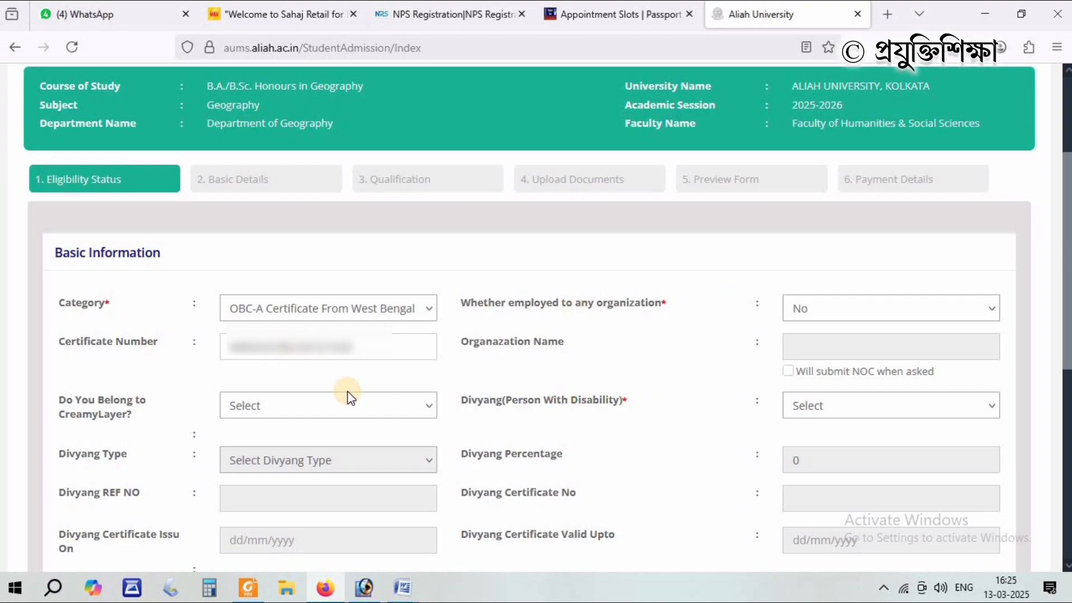
{"action": "left_click", "coordinate": [276, 406]}
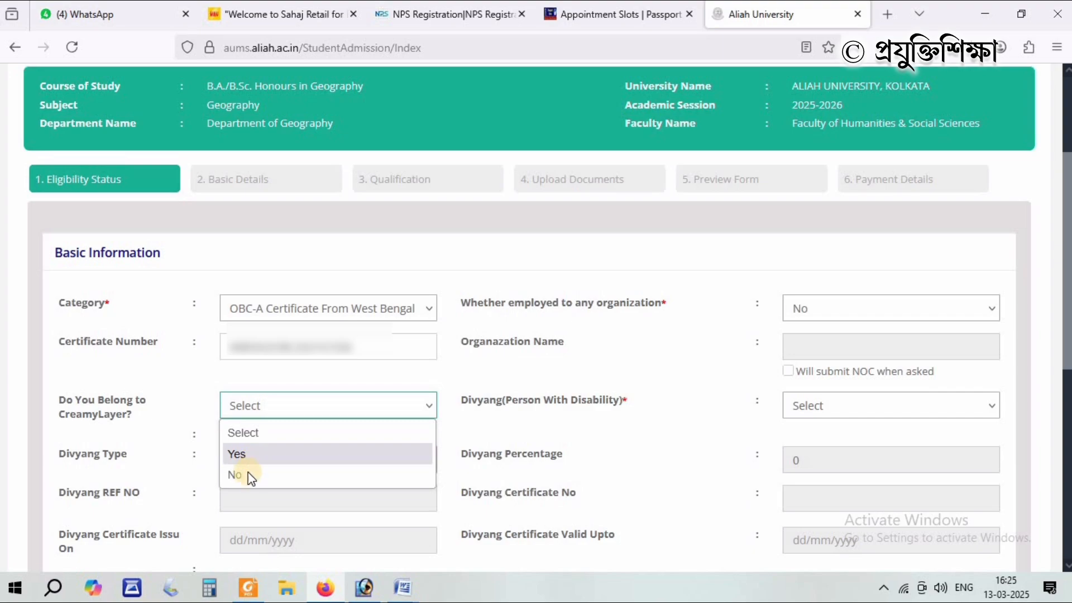
{"action": "left_click", "coordinate": [246, 474]}
{"action": "left_click", "coordinate": [815, 410]}
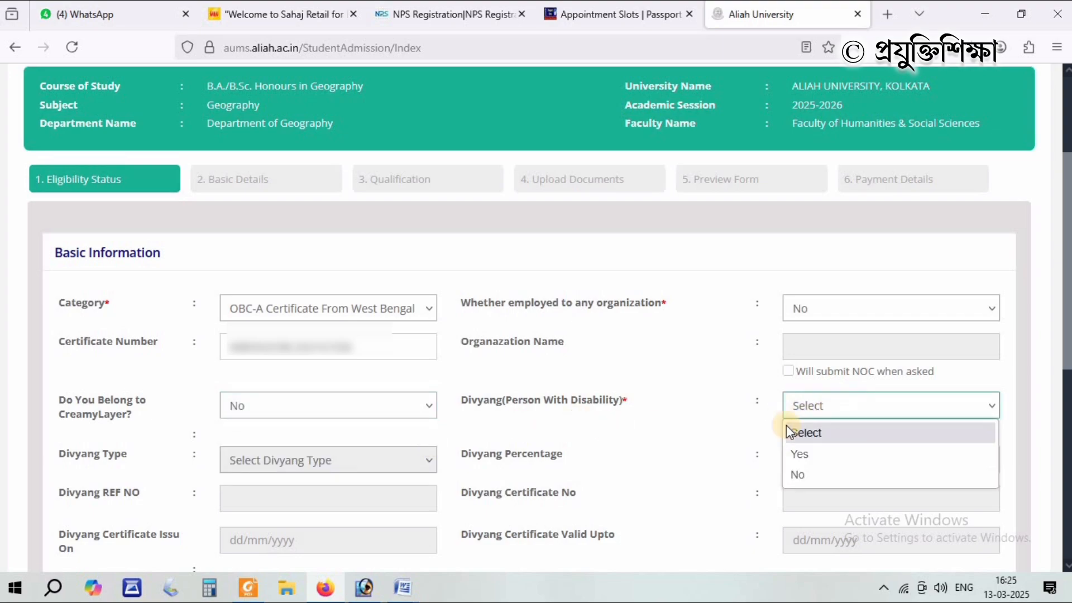
{"action": "left_click", "coordinate": [812, 475]}
Set the last exam passing year to 2025 with the result not yet declared
{"action": "scroll", "coordinate": [391, 288], "scroll_direction": "down", "scroll_amount": 3}
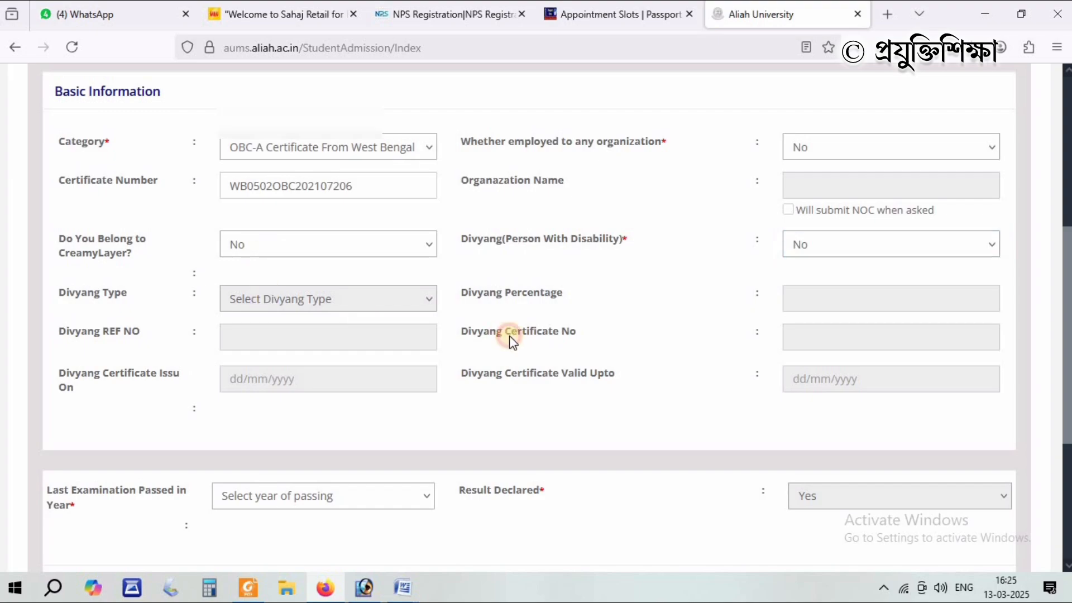
{"action": "scroll", "coordinate": [450, 377], "scroll_direction": "down", "scroll_amount": 2}
{"action": "left_click", "coordinate": [272, 428]}
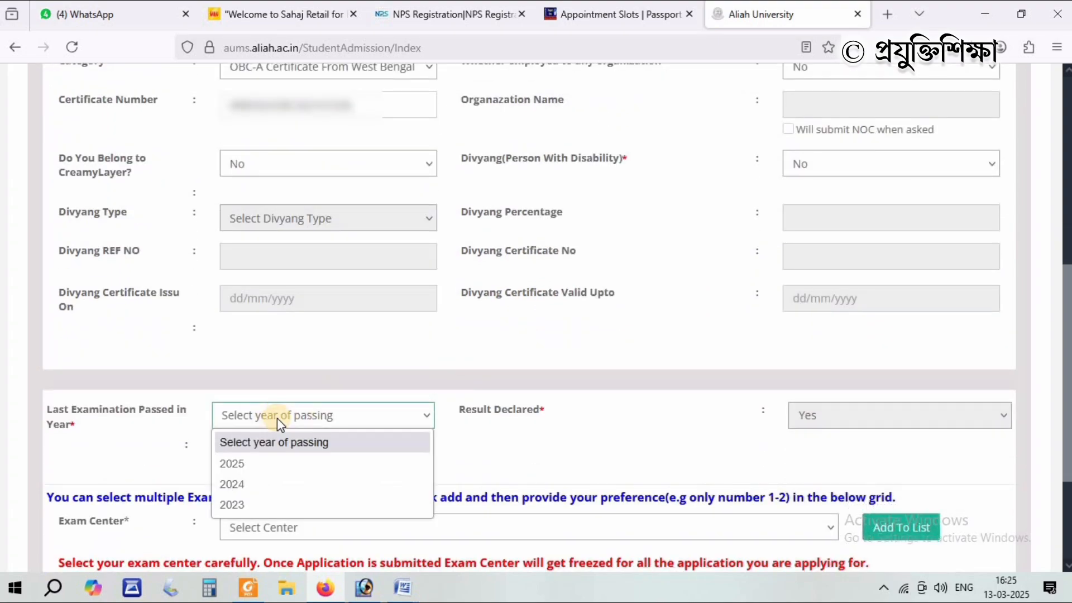
{"action": "left_click", "coordinate": [241, 467]}
{"action": "left_click", "coordinate": [838, 422]}
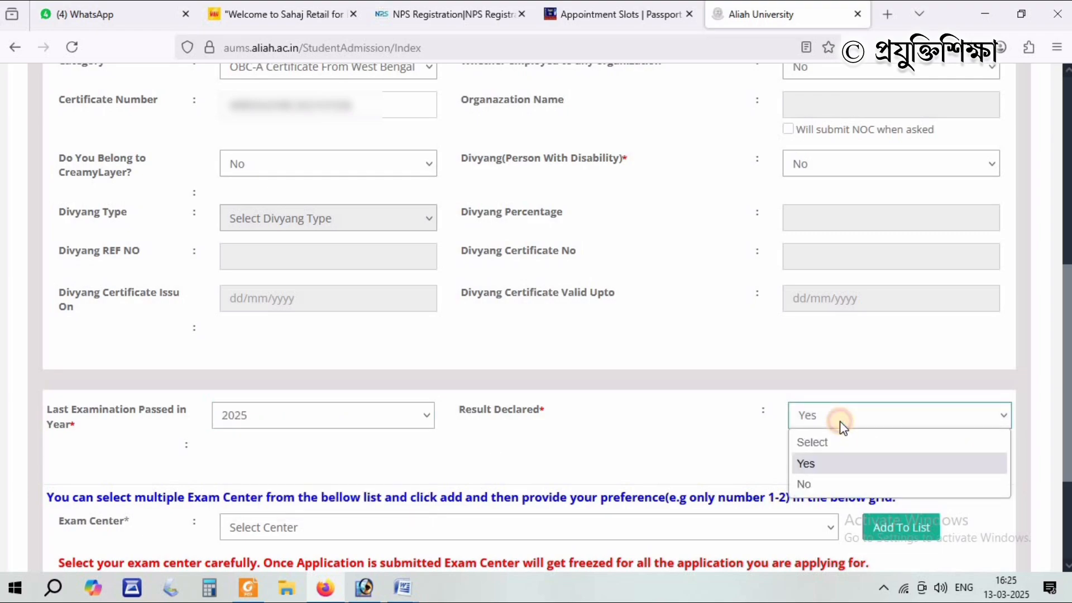
{"action": "left_click", "coordinate": [811, 486]}
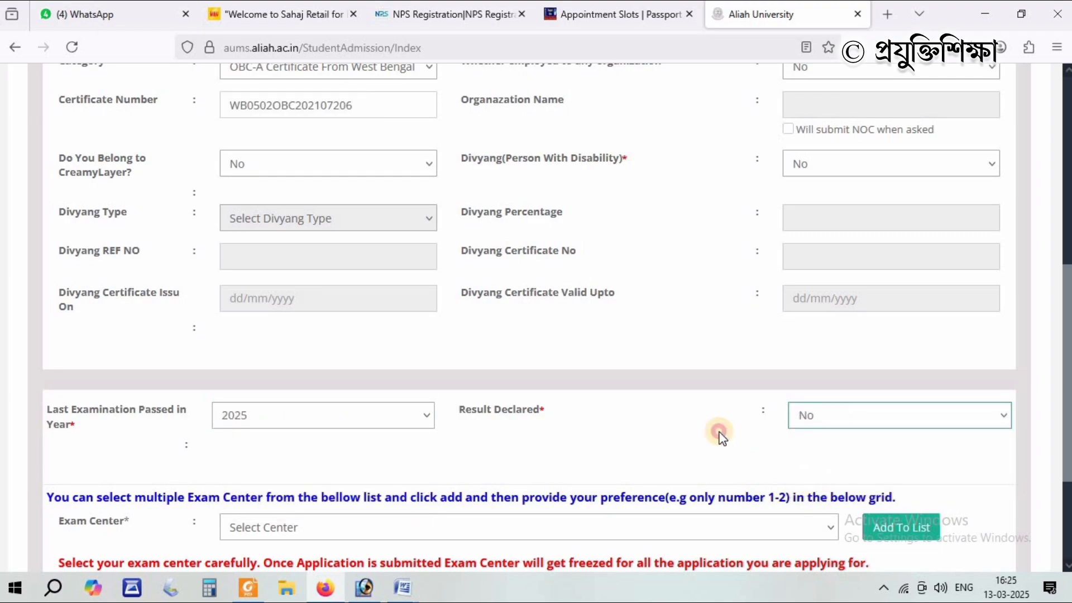
Confirm Malda Town as the exam centre and continue to Basic Details
{"action": "scroll", "coordinate": [469, 395], "scroll_direction": "down", "scroll_amount": 3}
{"action": "left_click", "coordinate": [311, 363]}
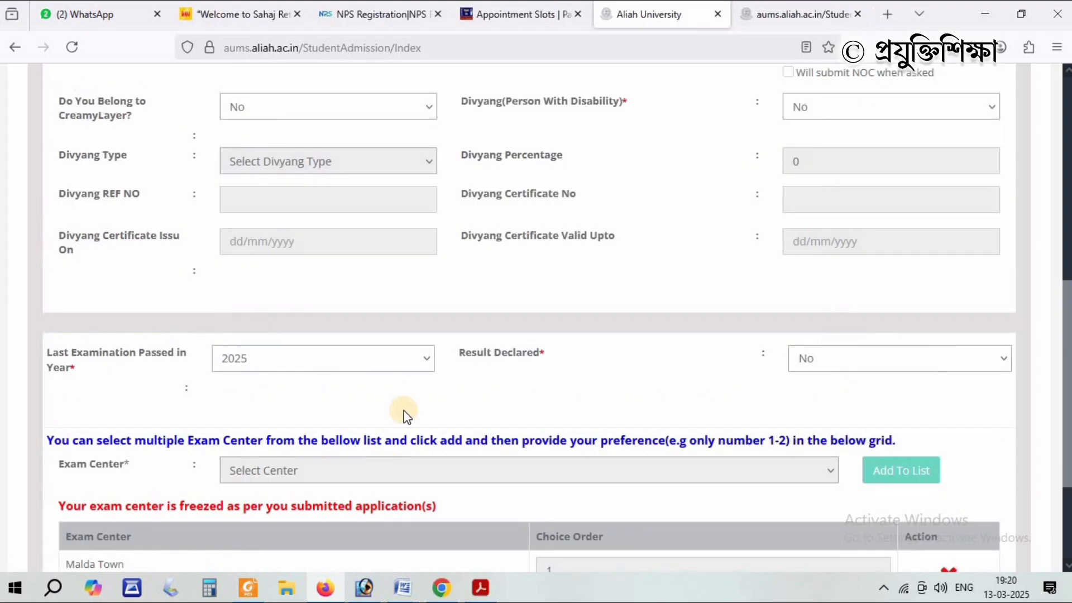
{"action": "scroll", "coordinate": [371, 422], "scroll_direction": "down", "scroll_amount": 1}
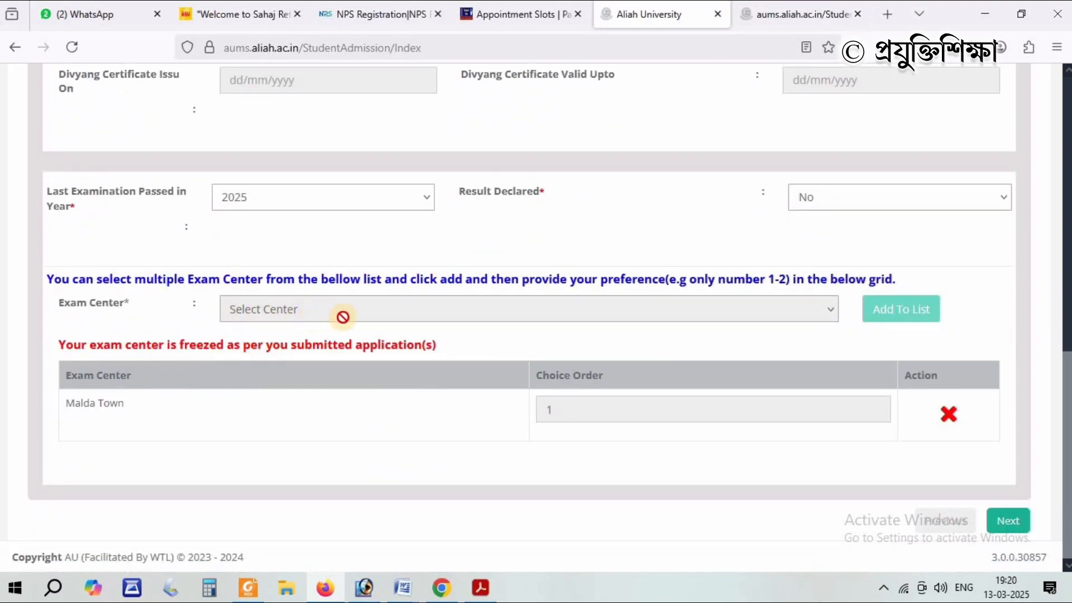
{"action": "left_click_drag", "start_coordinate": [56, 416], "coordinate": [156, 408]}
{"action": "left_click", "coordinate": [155, 407]}
{"action": "left_click", "coordinate": [997, 516]}
Review gender and keep marital status Un-Married and nationality Indian
{"action": "scroll", "coordinate": [346, 386], "scroll_direction": "down", "scroll_amount": 1}
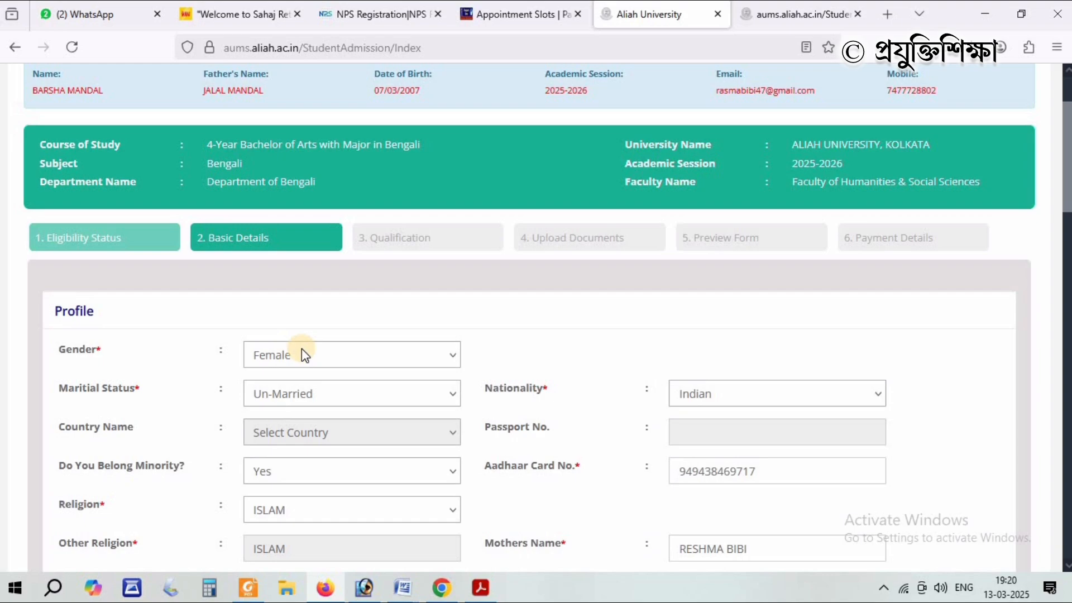
{"action": "scroll", "coordinate": [304, 352], "scroll_direction": "down", "scroll_amount": 1}
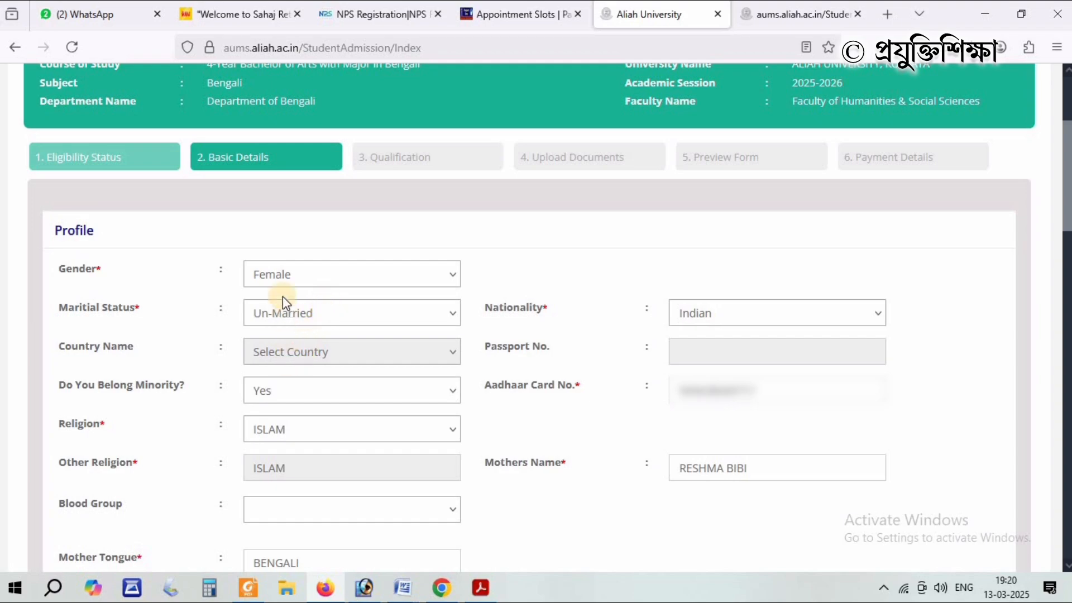
{"action": "left_click", "coordinate": [280, 281]}
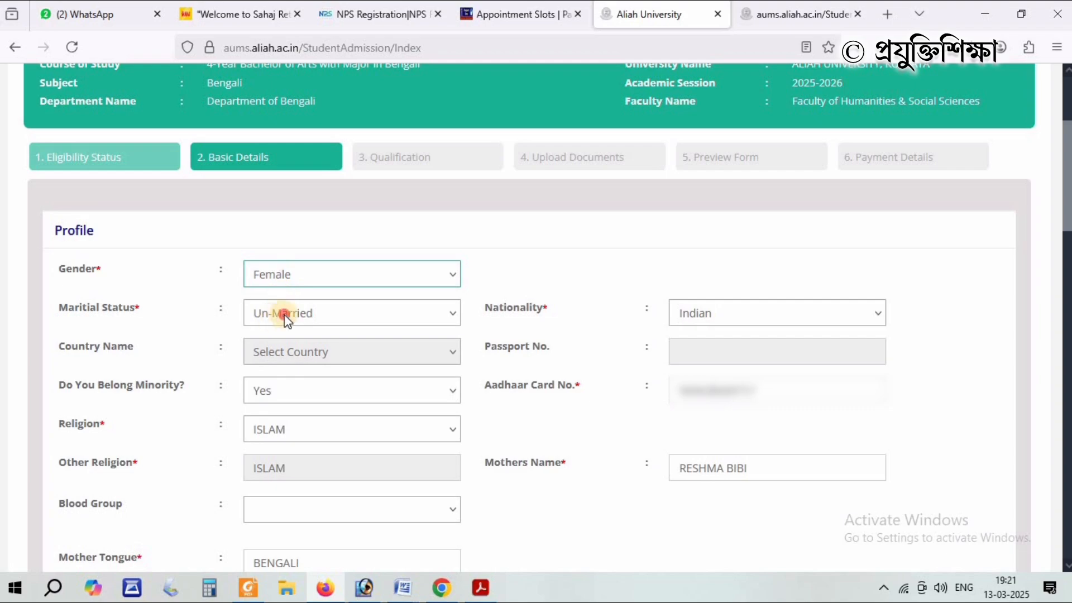
{"action": "left_click", "coordinate": [287, 320]}
{"action": "left_click", "coordinate": [387, 314]}
{"action": "left_click", "coordinate": [724, 316]}
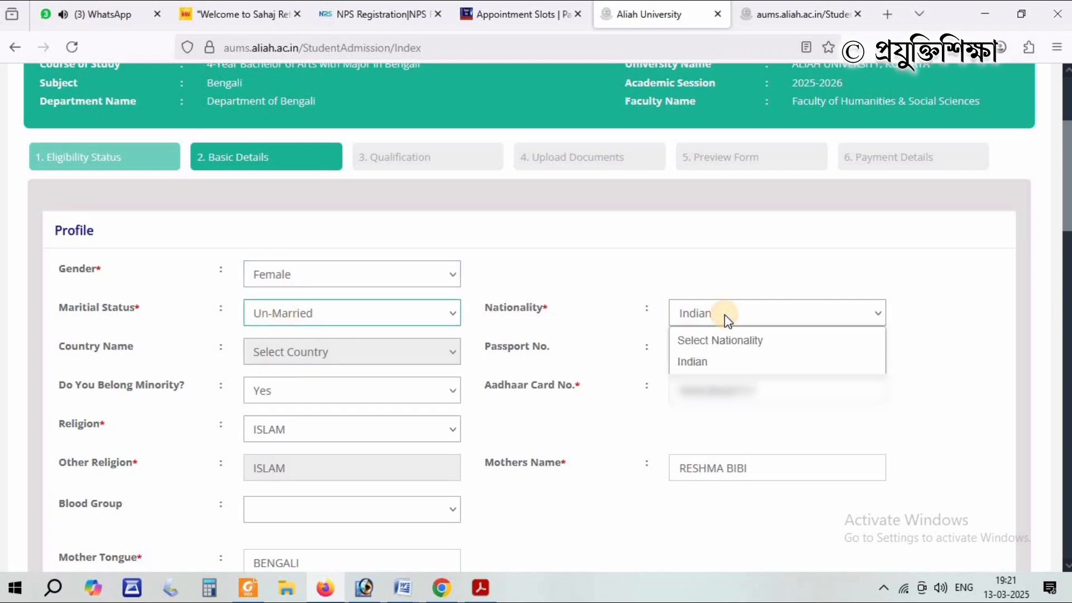
{"action": "left_click", "coordinate": [724, 316]}
Keep religion ISLAM and minority Yes, and check the Aadhaar number and mother's name
{"action": "scroll", "coordinate": [380, 366], "scroll_direction": "down", "scroll_amount": 2}
{"action": "left_click", "coordinate": [306, 350]}
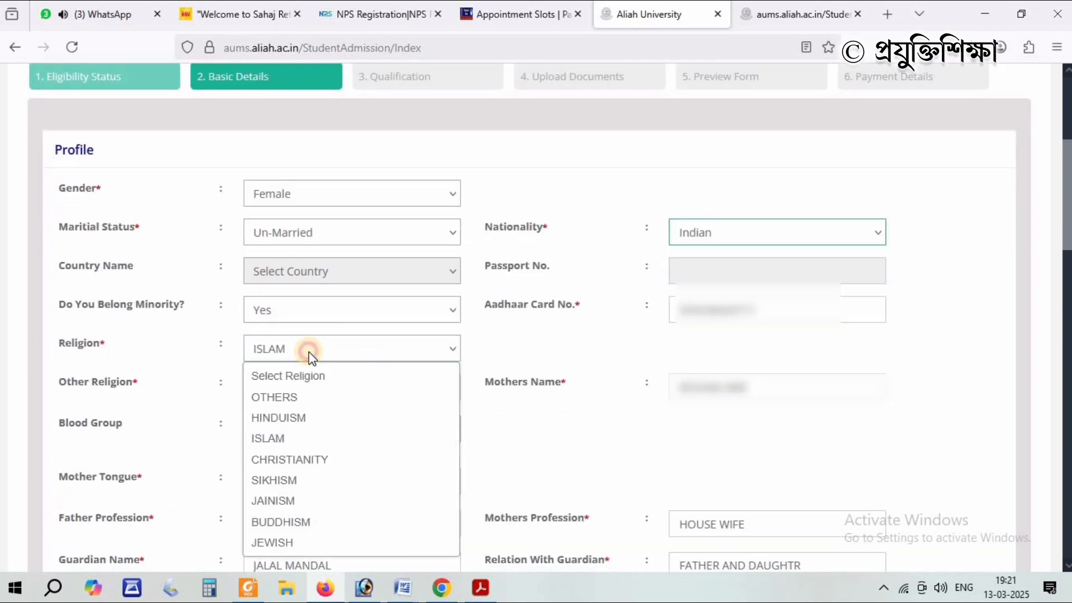
{"action": "left_click", "coordinate": [307, 353]}
{"action": "left_click", "coordinate": [364, 308]}
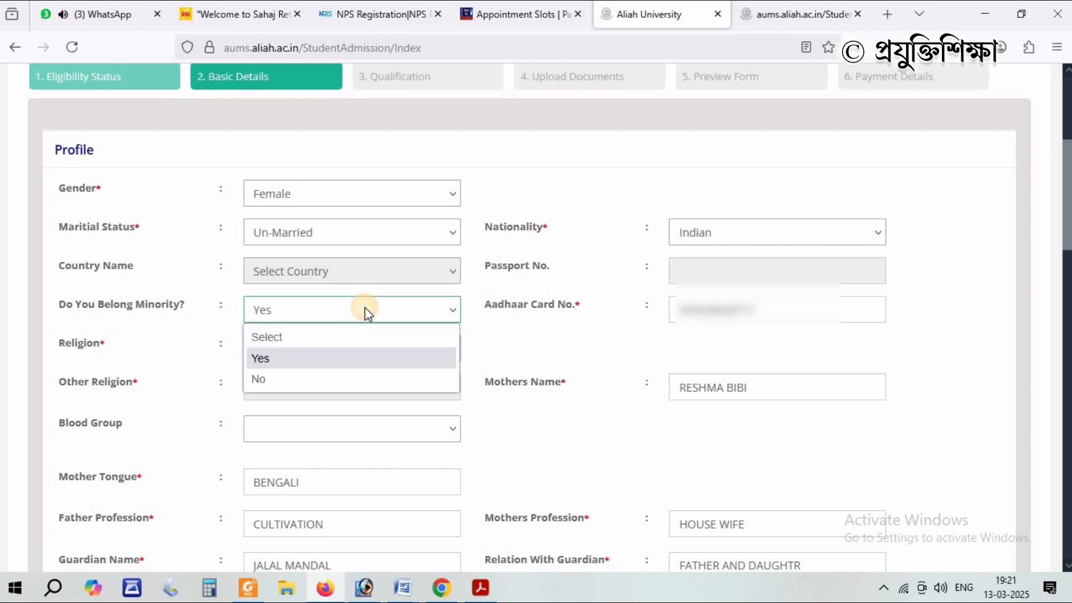
{"action": "left_click", "coordinate": [744, 316]}
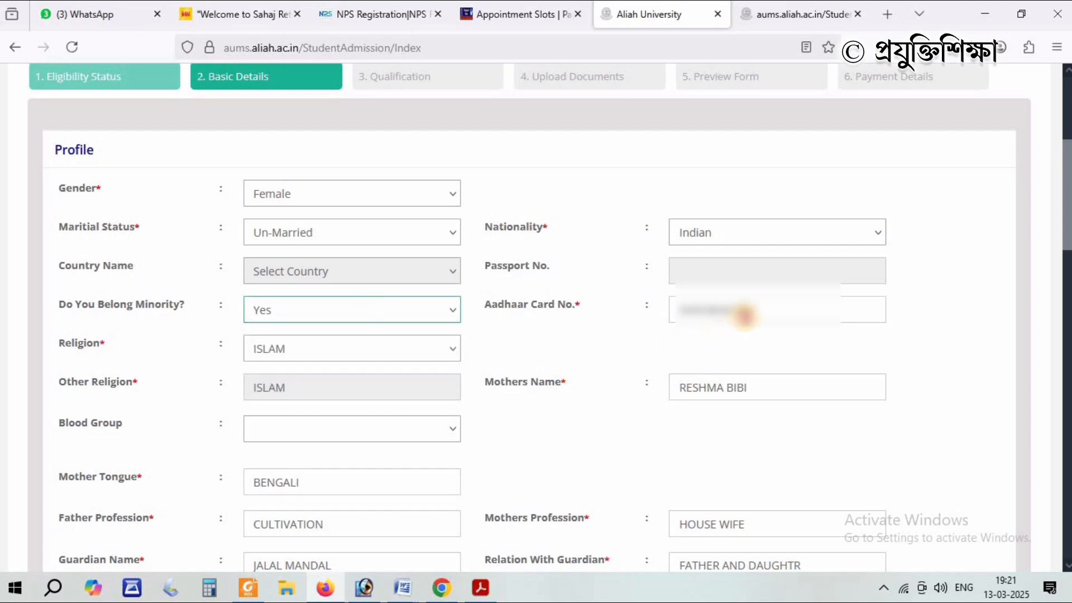
{"action": "double_click", "coordinate": [750, 310]}
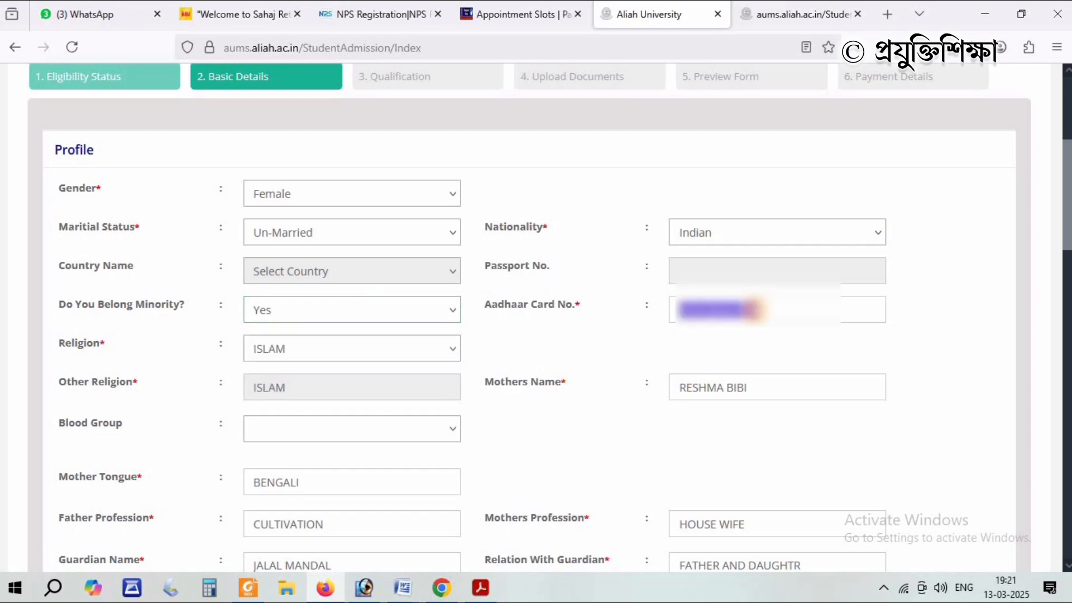
{"action": "scroll", "coordinate": [703, 335], "scroll_direction": "down", "scroll_amount": 3}
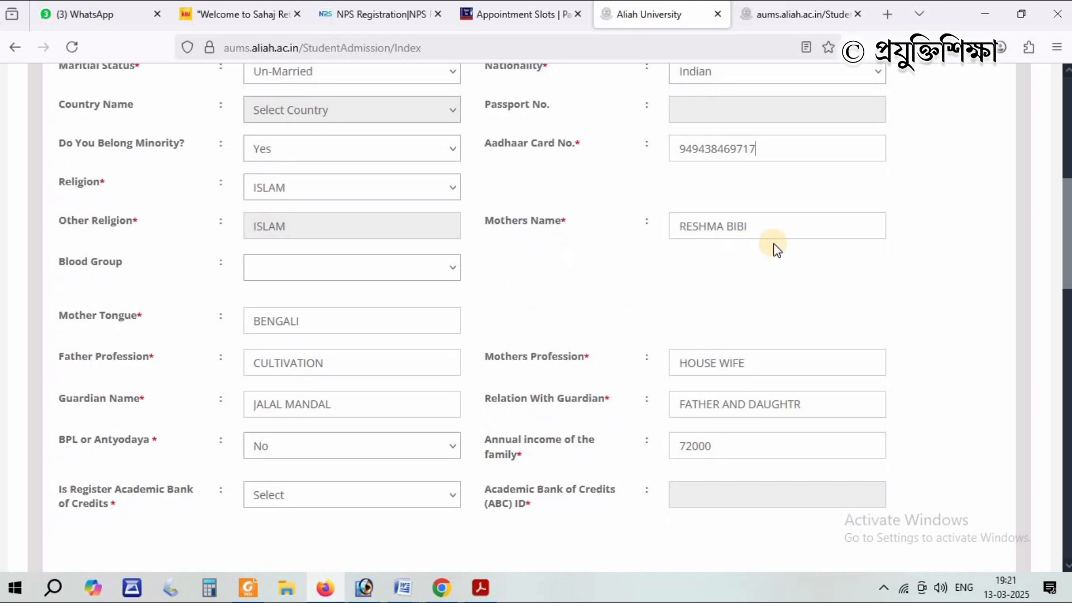
{"action": "triple_click", "coordinate": [747, 229]}
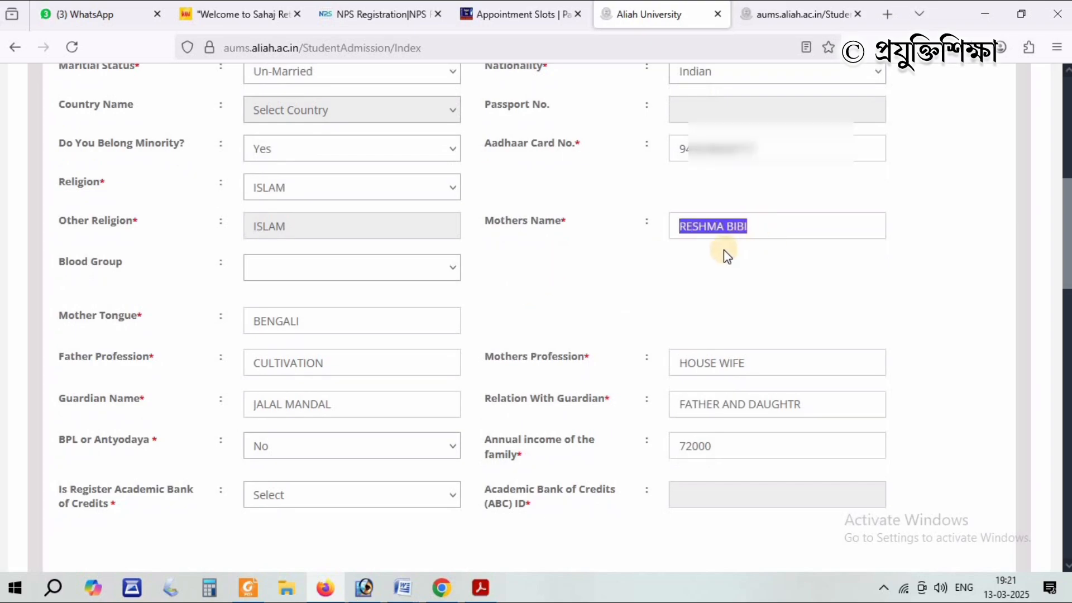
Set blood group to NOT DISCLOSED and review mother tongue, parents' professions and guardian details
{"action": "left_click", "coordinate": [333, 267]}
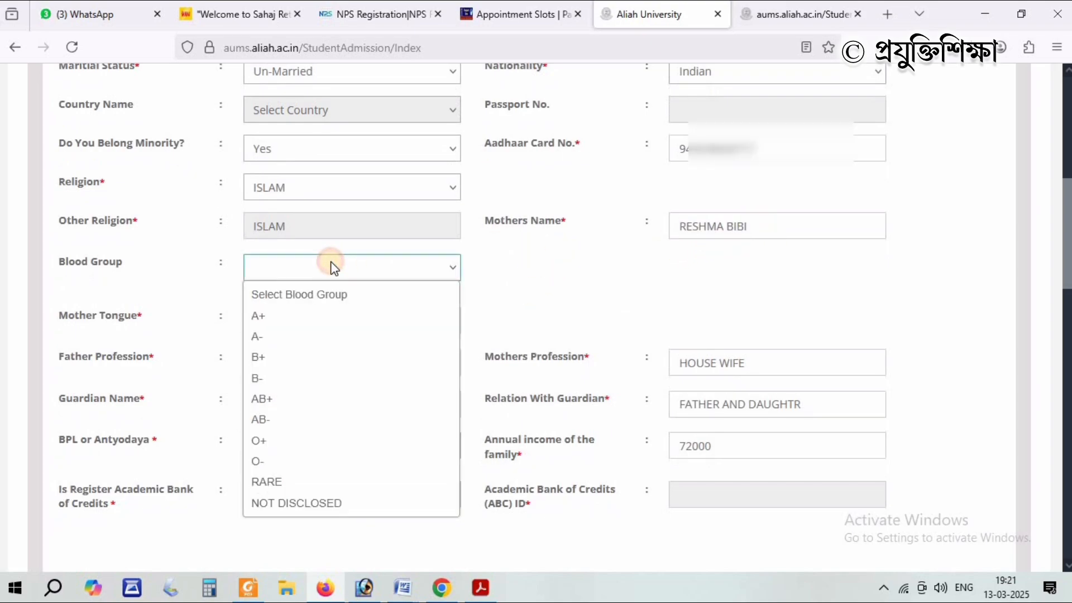
{"action": "left_click", "coordinate": [287, 504]}
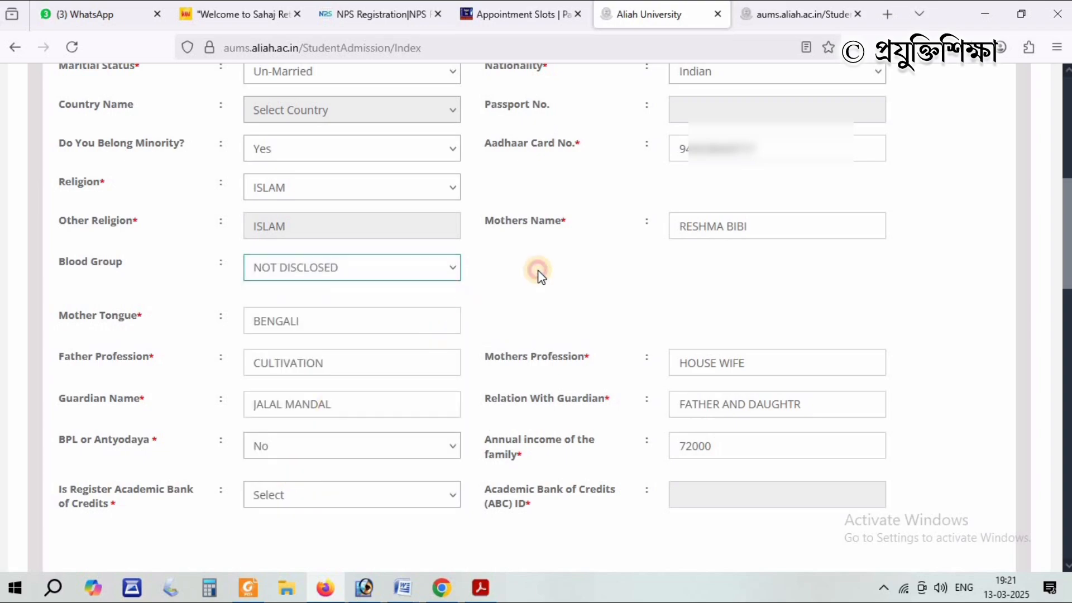
{"action": "scroll", "coordinate": [335, 262], "scroll_direction": "down", "scroll_amount": 1}
{"action": "left_click", "coordinate": [328, 241]}
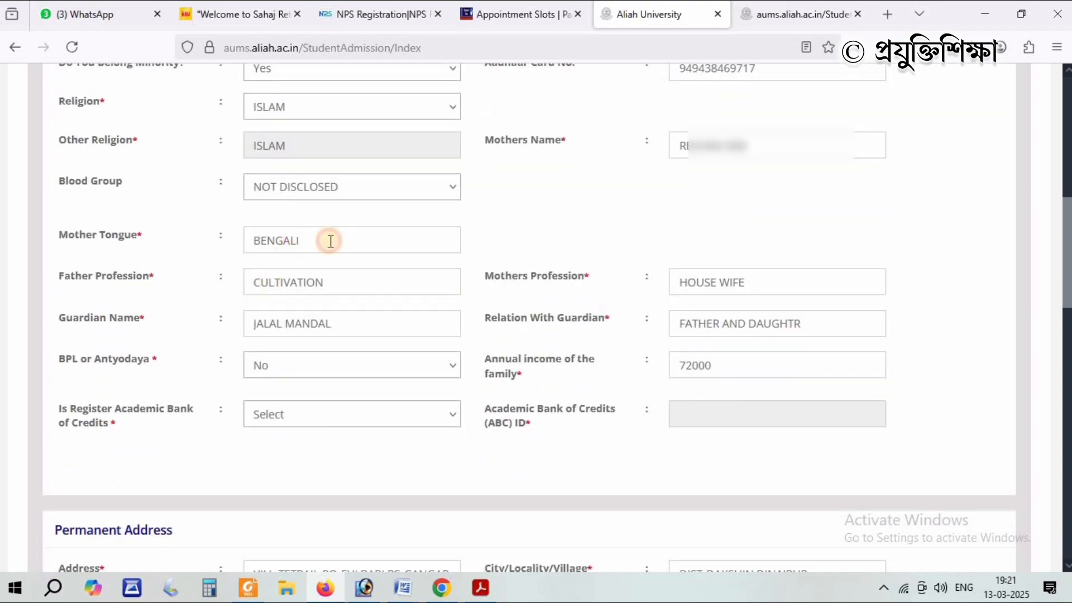
{"action": "double_click", "coordinate": [325, 284]}
{"action": "left_click", "coordinate": [372, 283]}
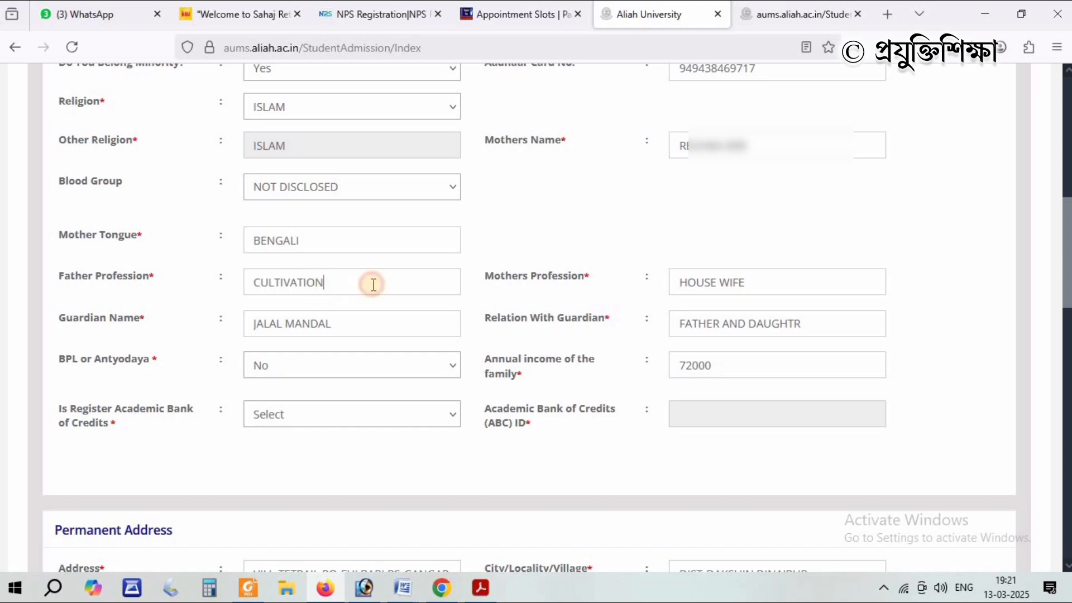
{"action": "triple_click", "coordinate": [762, 287]}
{"action": "triple_click", "coordinate": [361, 329]}
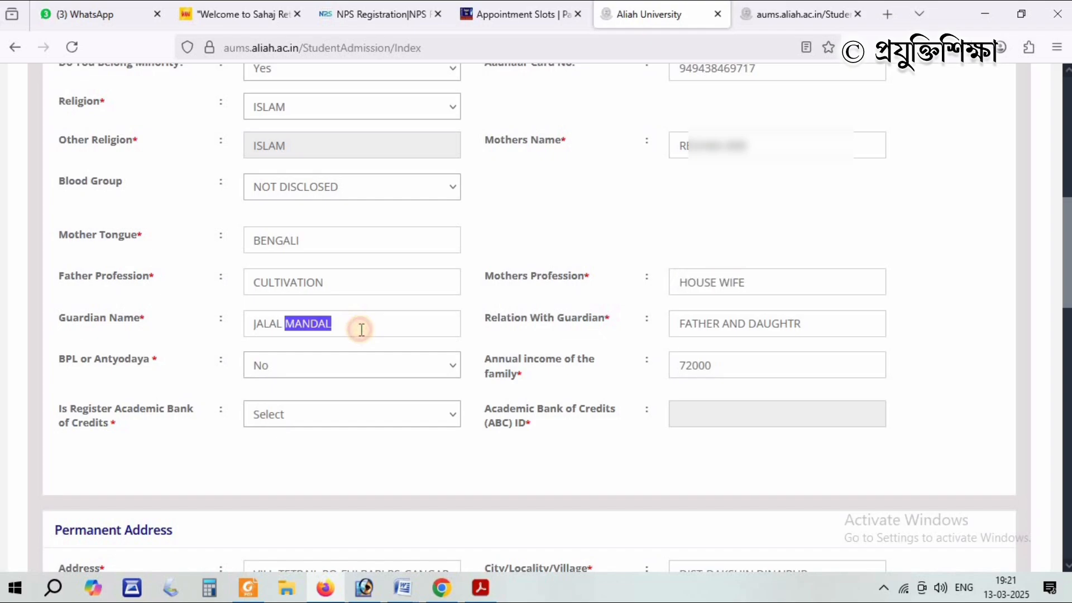
{"action": "triple_click", "coordinate": [798, 324]}
Keep the BPL answer as No and check the annual family income of 72000
{"action": "scroll", "coordinate": [288, 382], "scroll_direction": "down", "scroll_amount": 1}
{"action": "scroll", "coordinate": [287, 380], "scroll_direction": "down", "scroll_amount": 1}
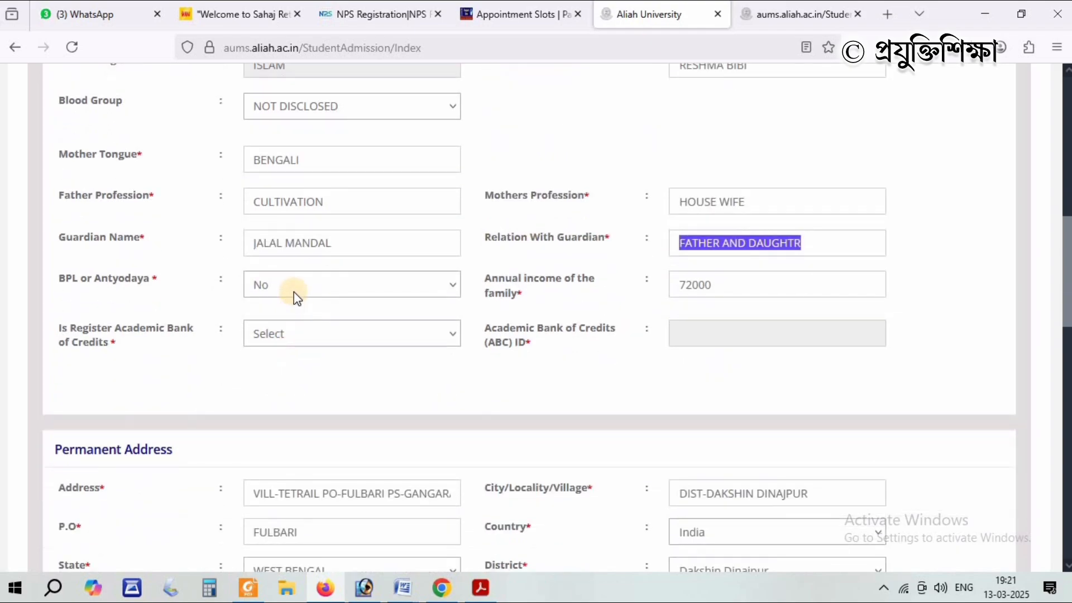
{"action": "left_click", "coordinate": [295, 292]}
{"action": "left_click", "coordinate": [293, 292]}
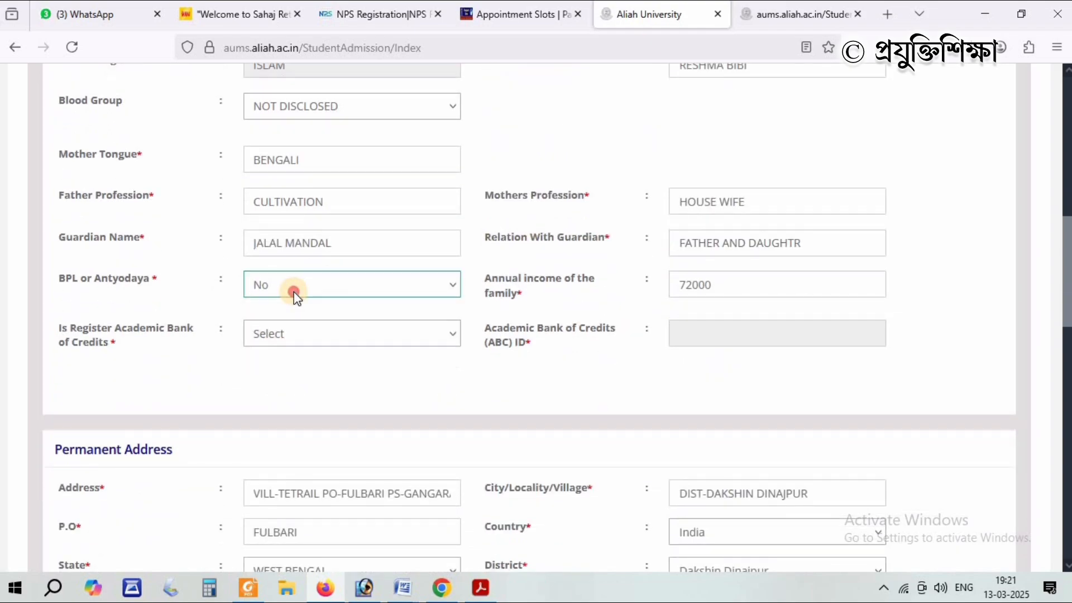
{"action": "triple_click", "coordinate": [751, 283]}
Mark Academic Bank of Credits registration as Yes and paste the ABC ID
{"action": "left_click", "coordinate": [317, 335]}
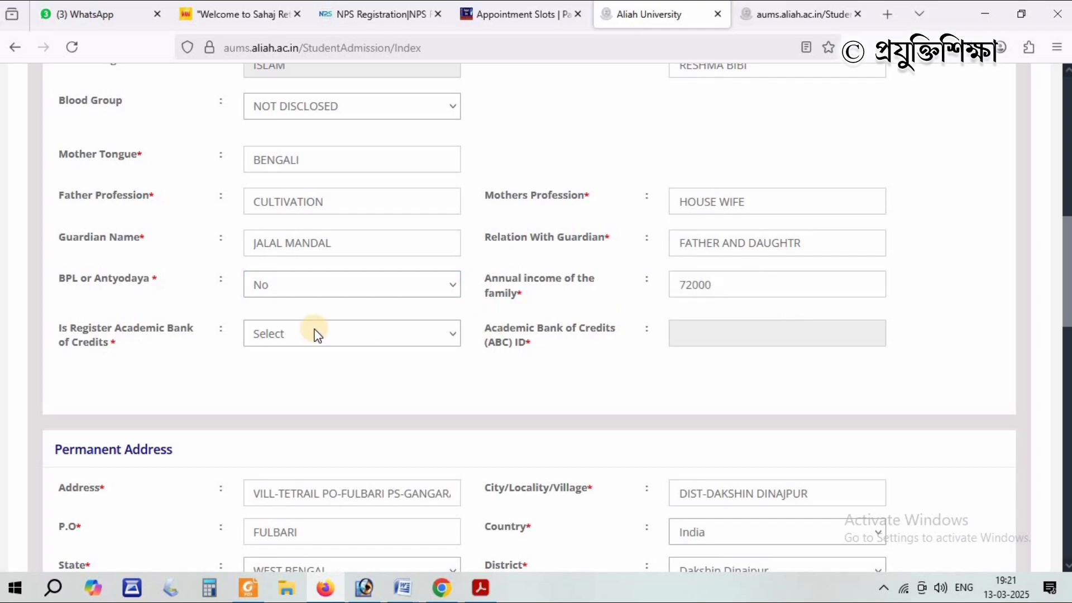
{"action": "left_click", "coordinate": [289, 378]}
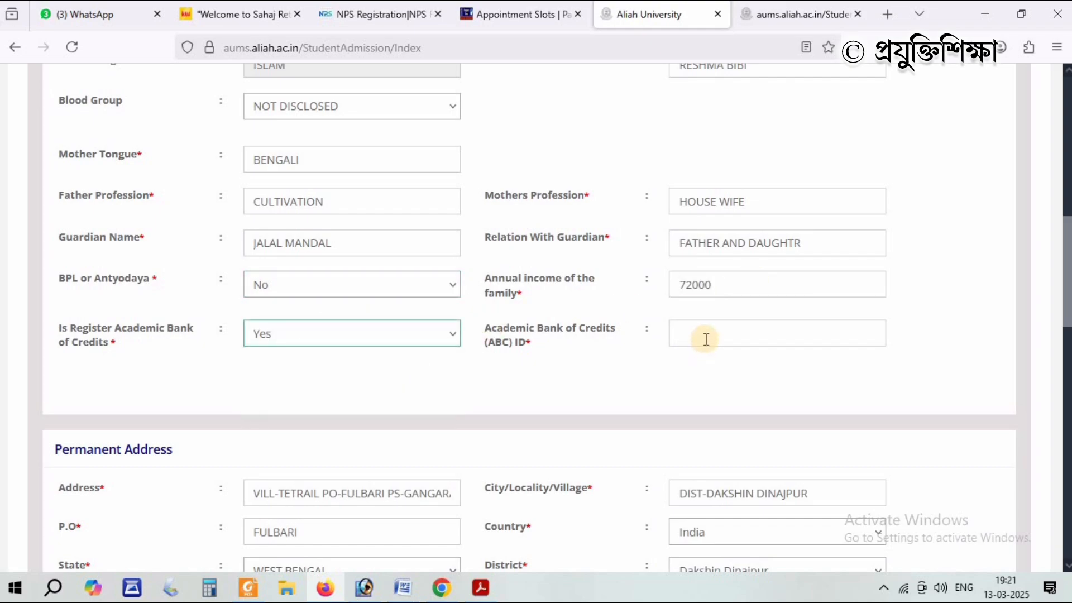
{"action": "left_click", "coordinate": [292, 331]}
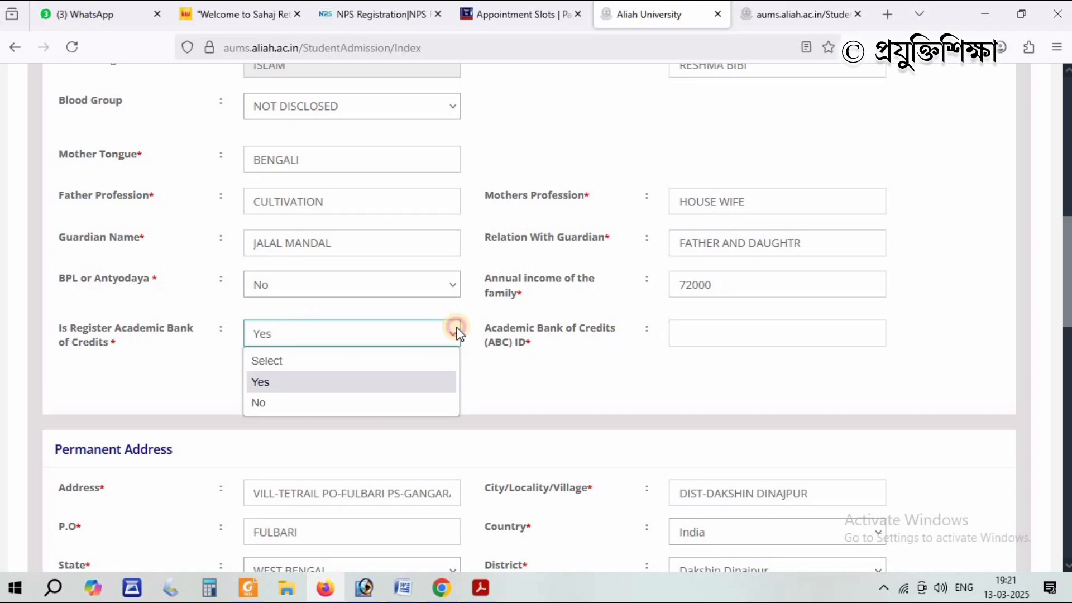
{"action": "left_click", "coordinate": [705, 339]}
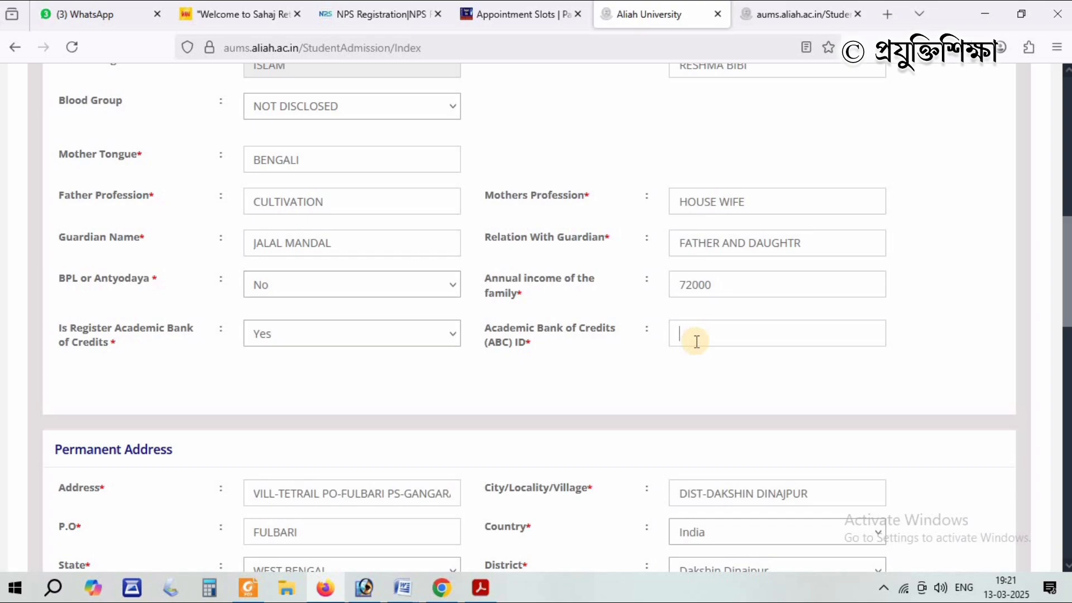
{"action": "left_click", "coordinate": [673, 314]}
{"action": "key", "text": "ctrl+v"}
Make the present address match the permanent address using the same-address checkbox
{"action": "scroll", "coordinate": [813, 349], "scroll_direction": "down", "scroll_amount": 3}
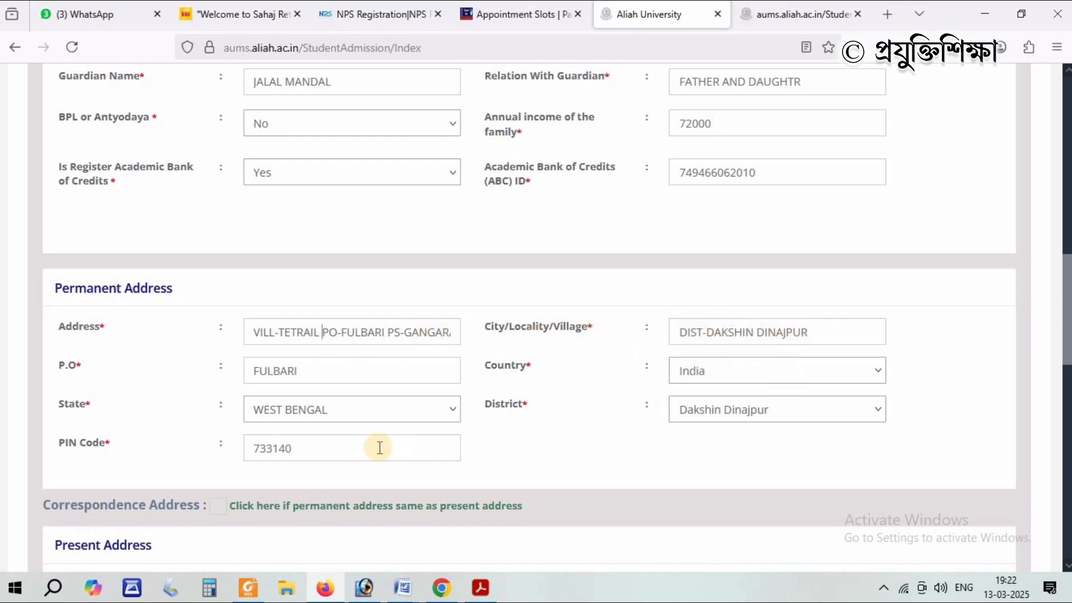
{"action": "scroll", "coordinate": [378, 447], "scroll_direction": "down", "scroll_amount": 3}
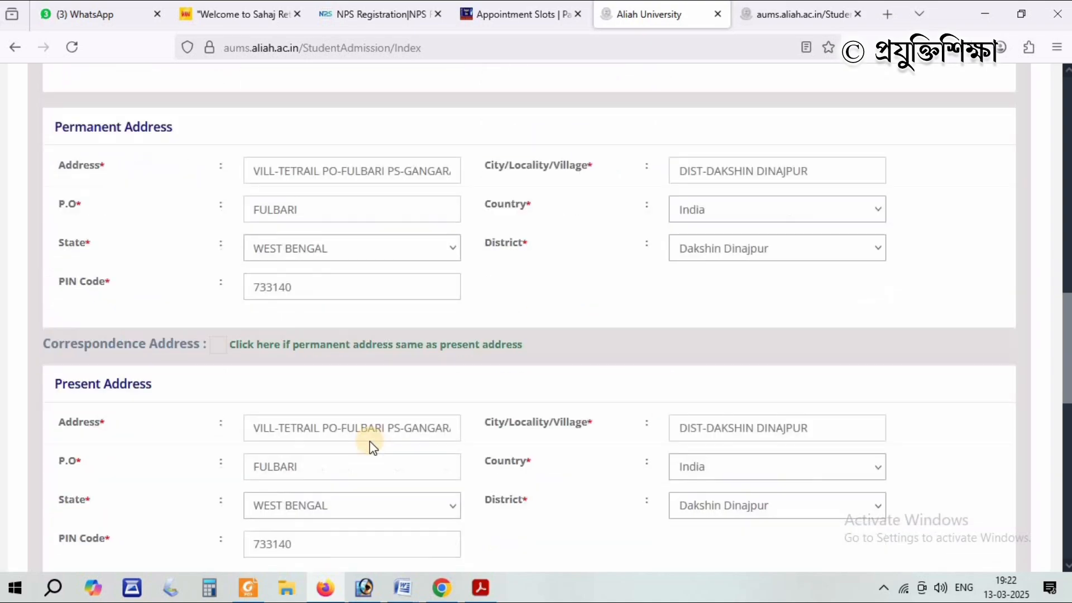
{"action": "left_click", "coordinate": [219, 345]}
{"action": "scroll", "coordinate": [545, 349], "scroll_direction": "down", "scroll_amount": 3}
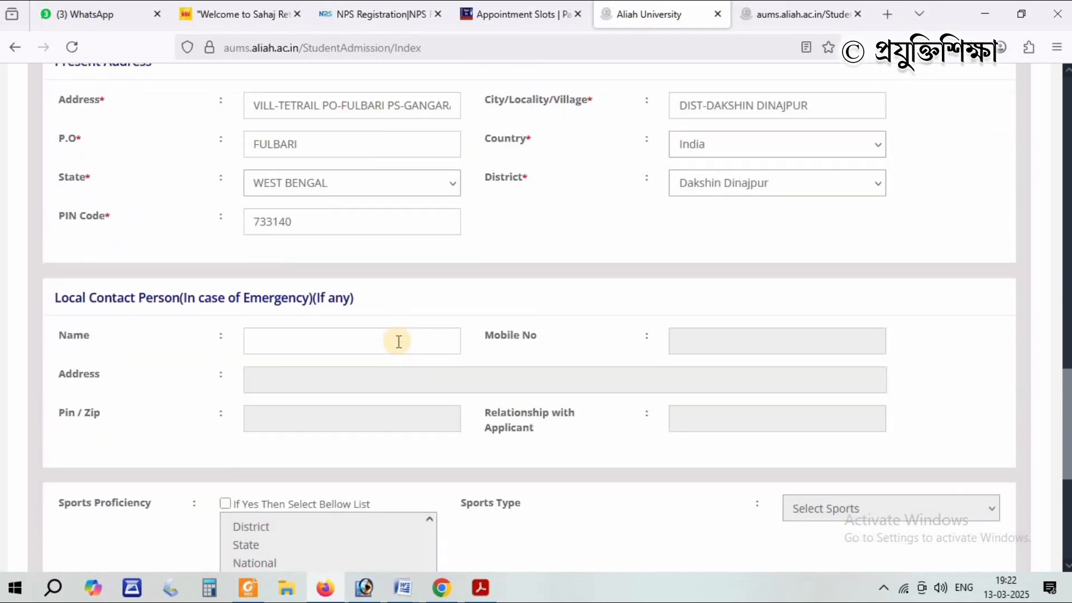
{"action": "left_click_drag", "start_coordinate": [96, 297], "coordinate": [359, 300]}
{"action": "left_click", "coordinate": [359, 302]}
{"action": "scroll", "coordinate": [350, 407], "scroll_direction": "down", "scroll_amount": 4}
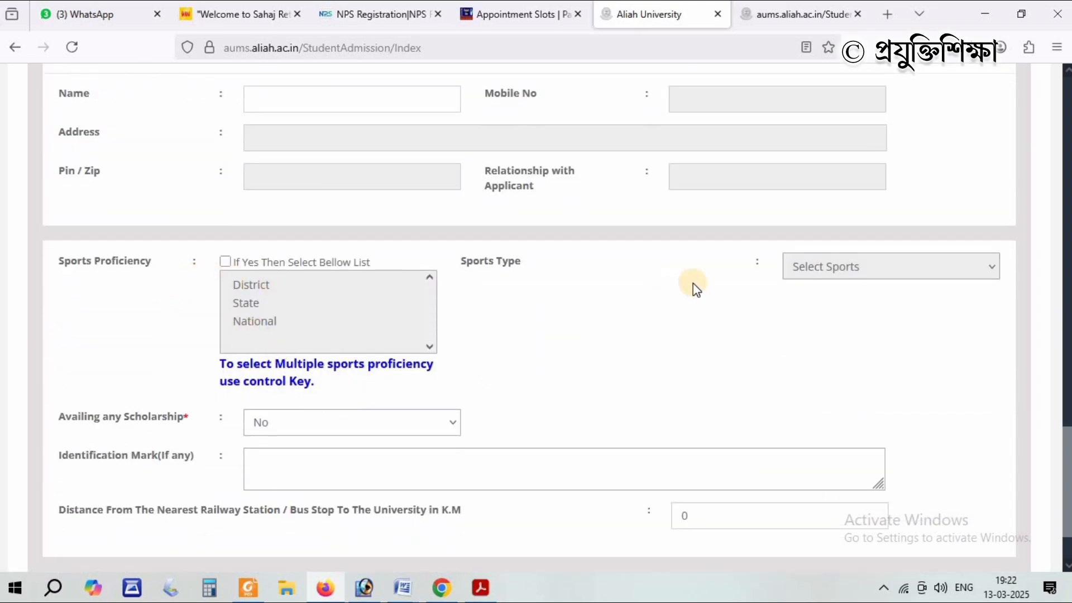
{"action": "scroll", "coordinate": [503, 335], "scroll_direction": "down", "scroll_amount": 3}
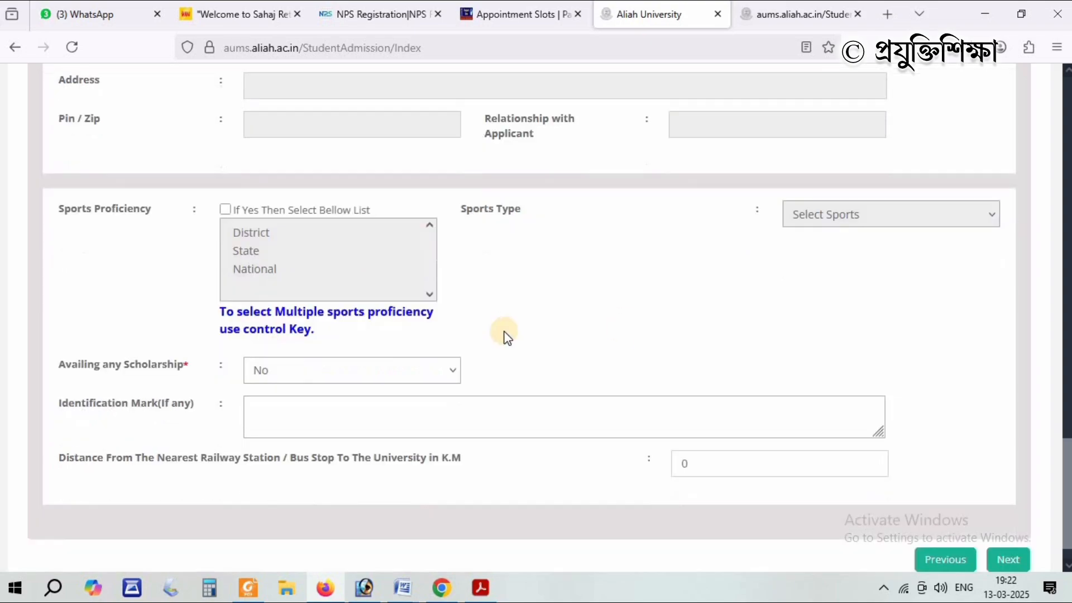
Keep No for availing any scholarship
{"action": "left_click", "coordinate": [267, 341]}
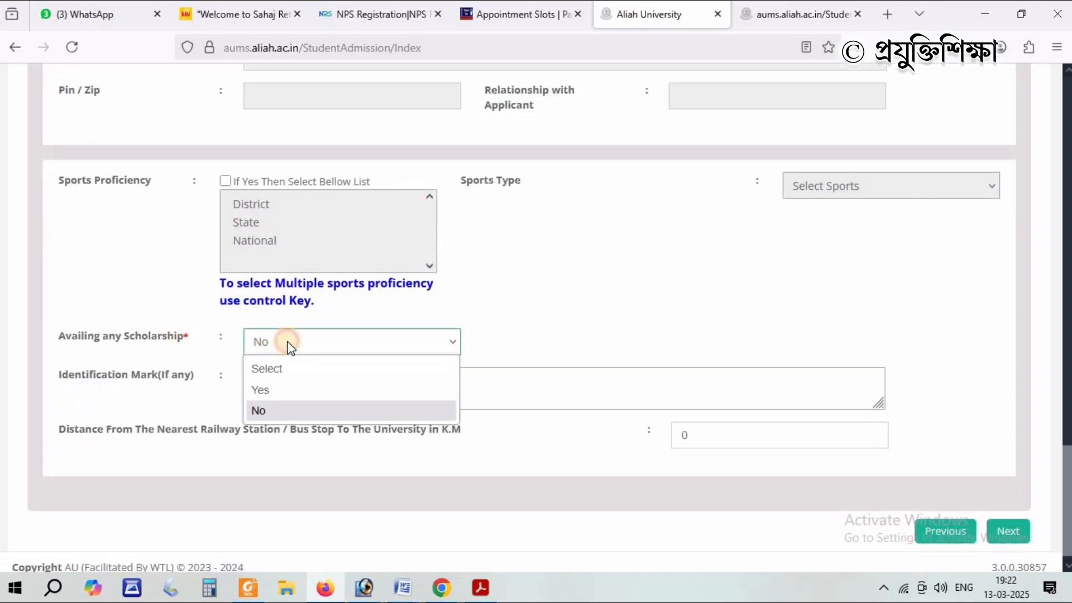
{"action": "left_click", "coordinate": [336, 344]}
{"action": "left_click", "coordinate": [337, 391]}
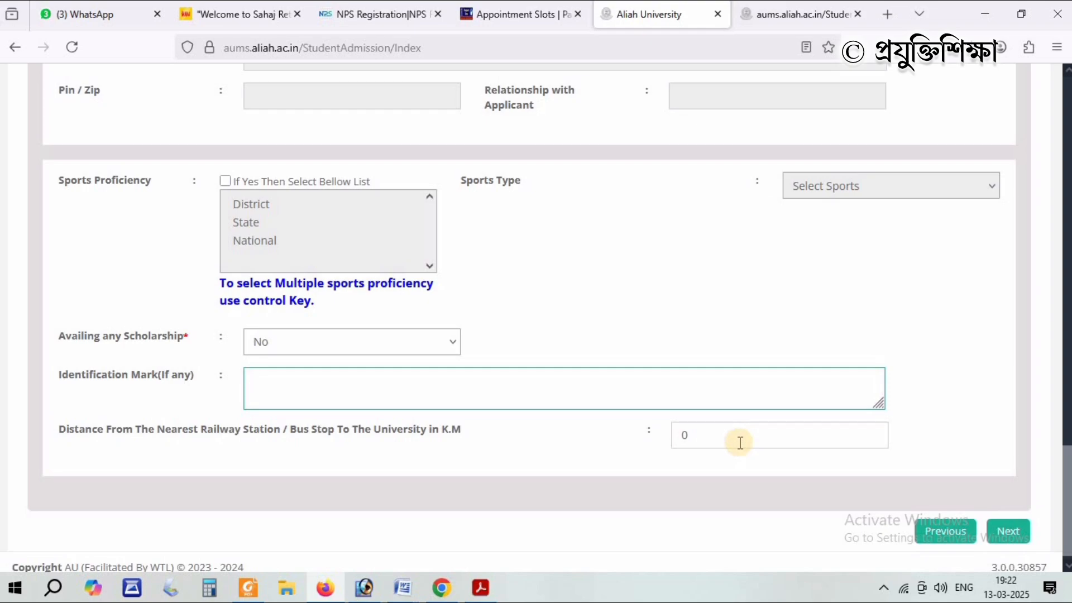
Enter 350 km as the distance, switching the Avro keyboard from Bengali to English
{"action": "left_click_drag", "start_coordinate": [59, 428], "coordinate": [506, 434]}
{"action": "double_click", "coordinate": [704, 436]}
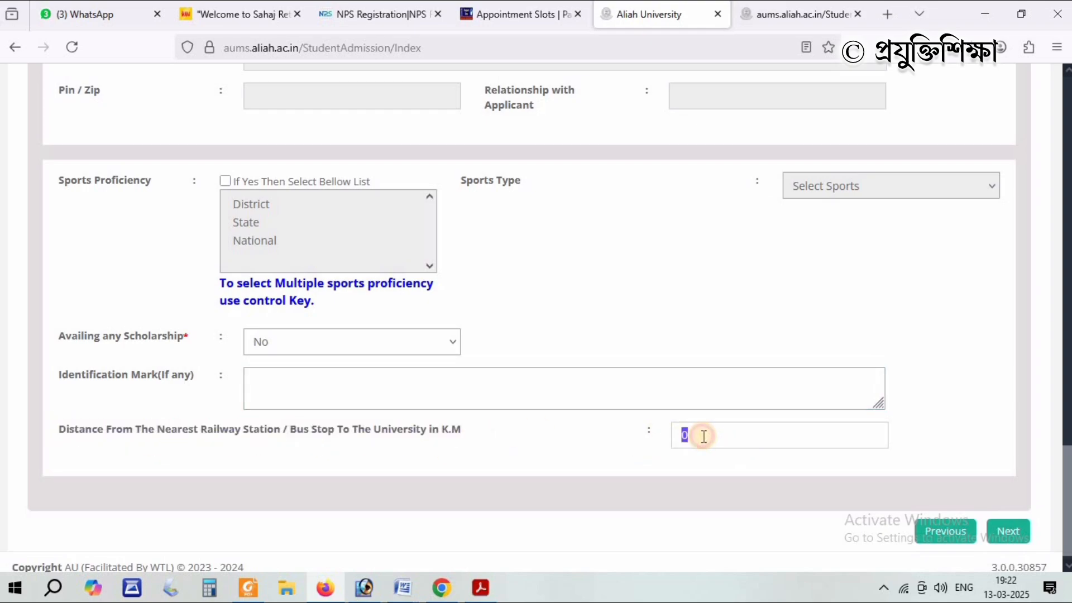
{"action": "type", "text": "350"}
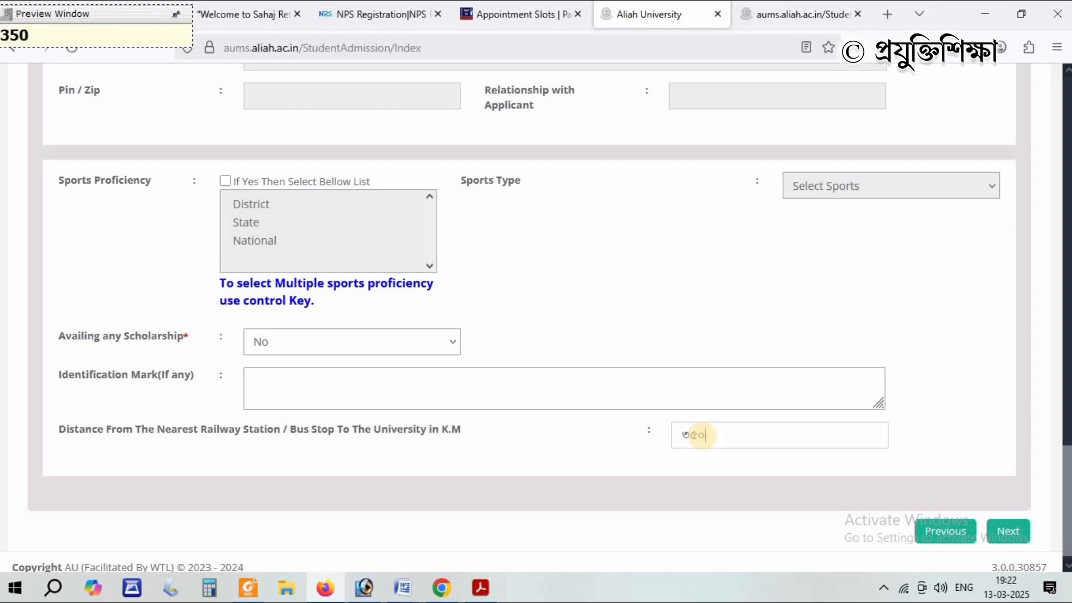
{"action": "key", "text": "BackSpace"}
{"action": "key", "text": "BackSpace"}
{"action": "key", "text": "BackSpace"}
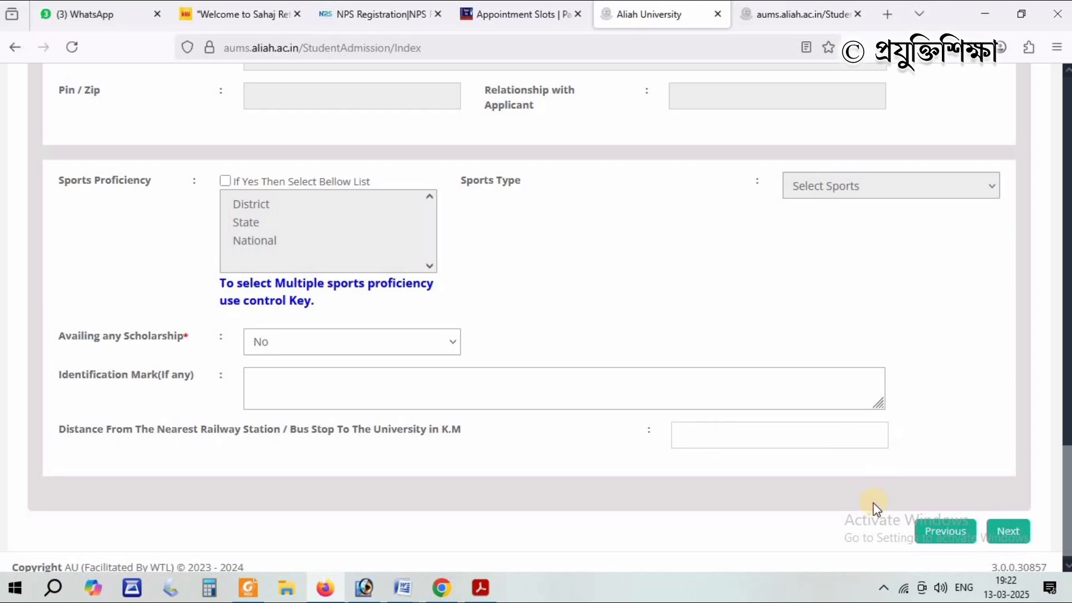
{"action": "left_click", "coordinate": [882, 587]}
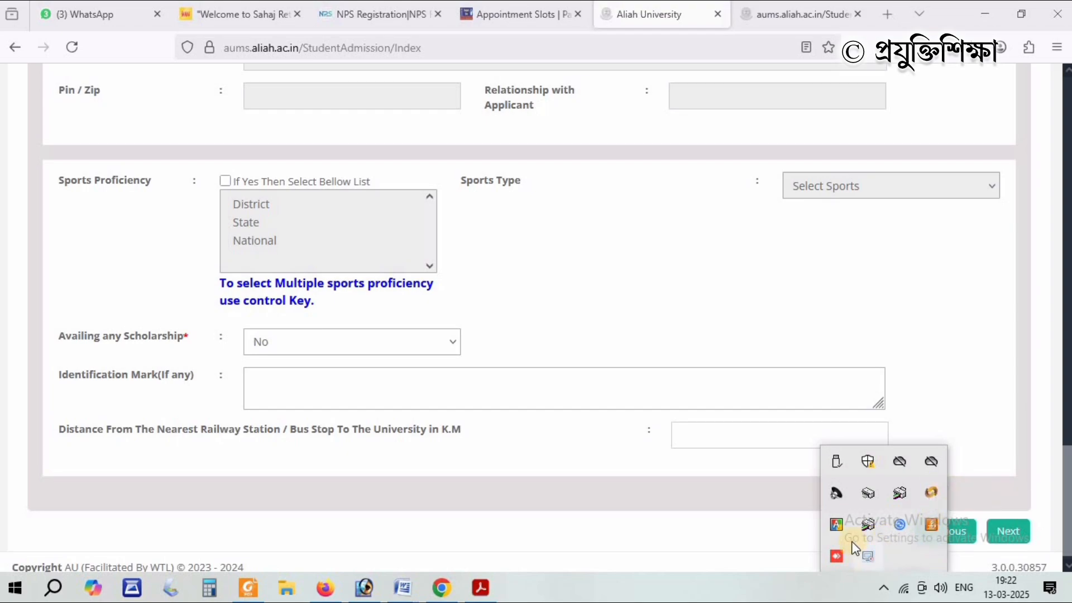
{"action": "right_click", "coordinate": [835, 525]}
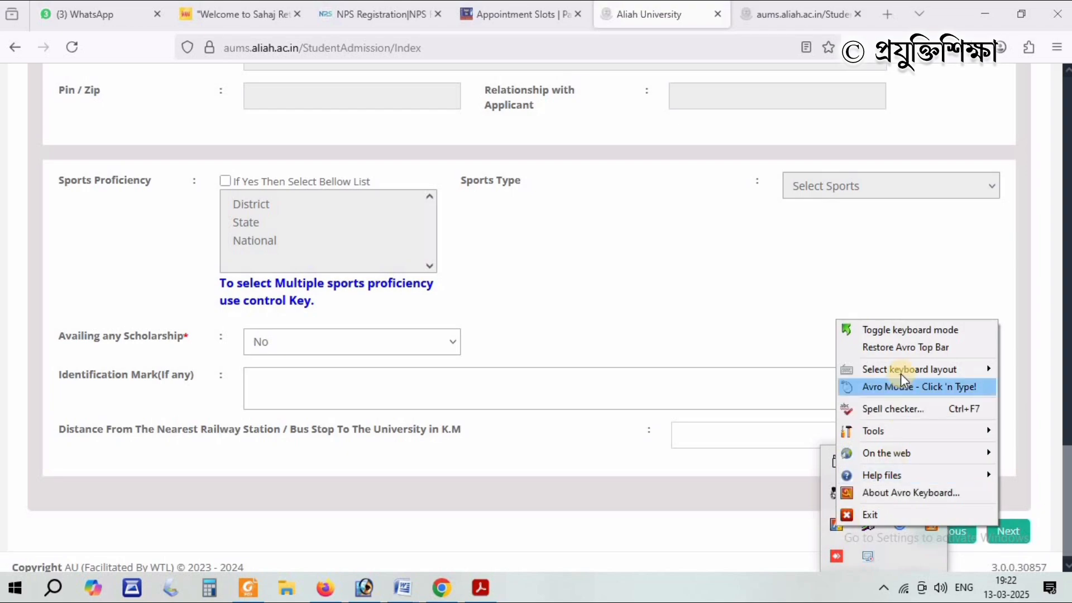
{"action": "left_click", "coordinate": [905, 347]}
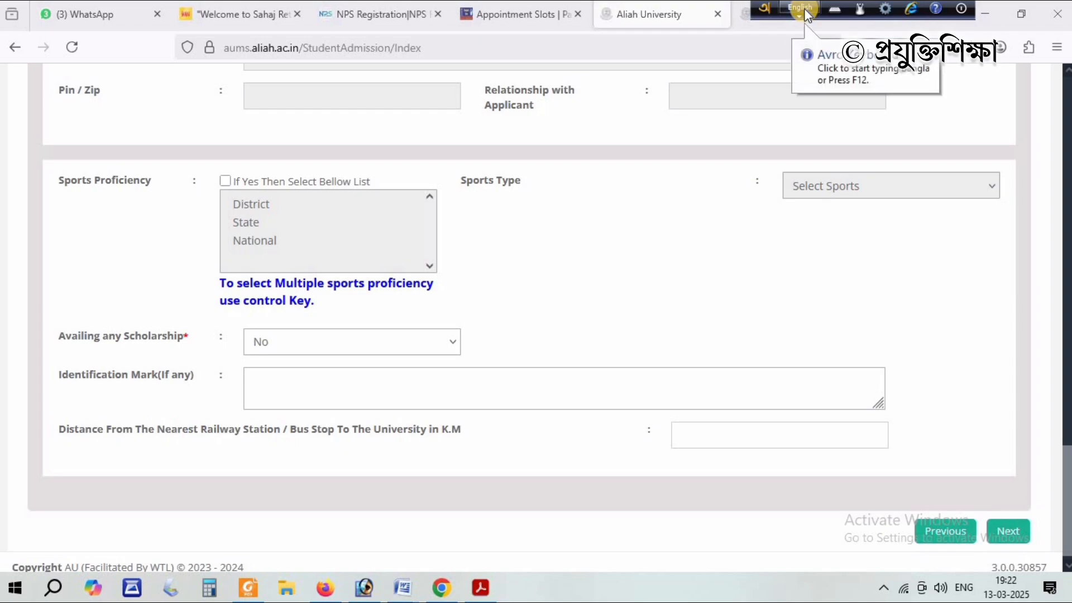
{"action": "key", "text": "F12"}
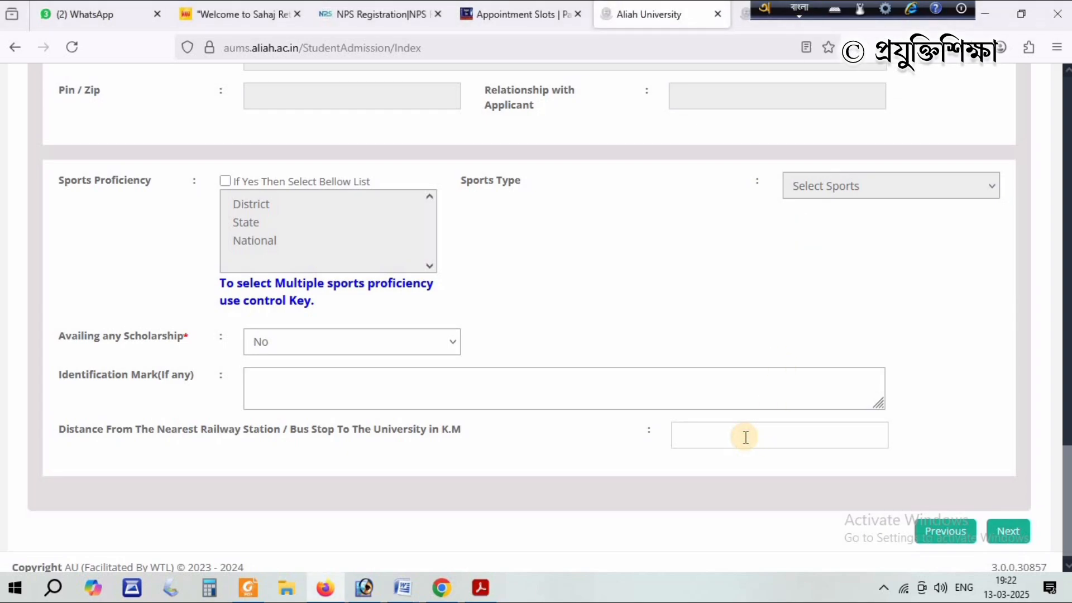
{"action": "left_click", "coordinate": [800, 17]}
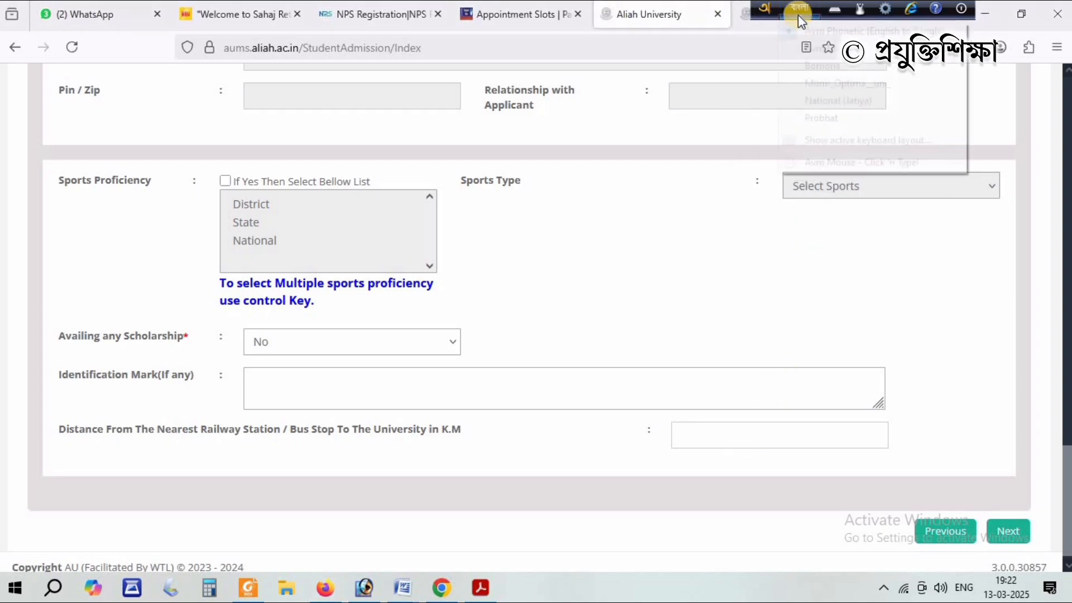
{"action": "left_click", "coordinate": [800, 7]}
{"action": "left_click", "coordinate": [731, 436]}
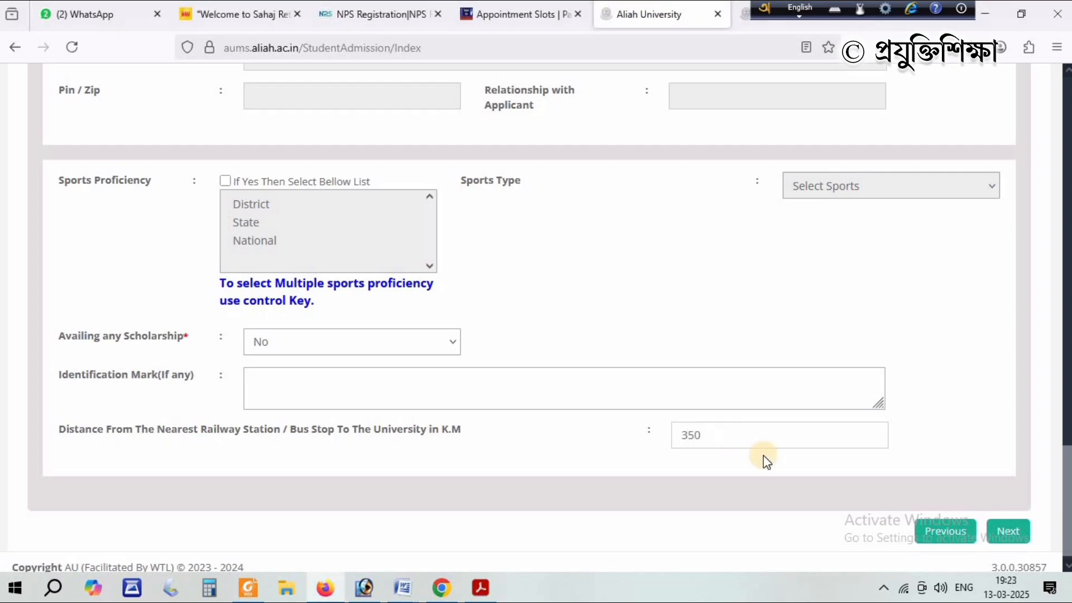
Move to the Qualification step and set the Class 10 exam source to WB Board
{"action": "left_click", "coordinate": [1009, 529]}
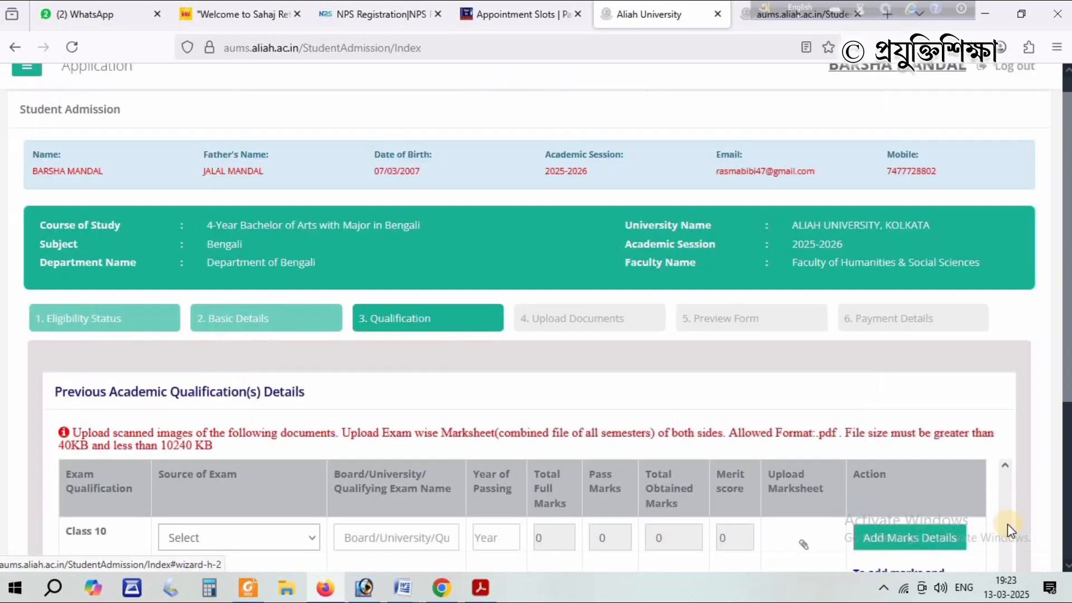
{"action": "scroll", "coordinate": [538, 410], "scroll_direction": "down", "scroll_amount": 4}
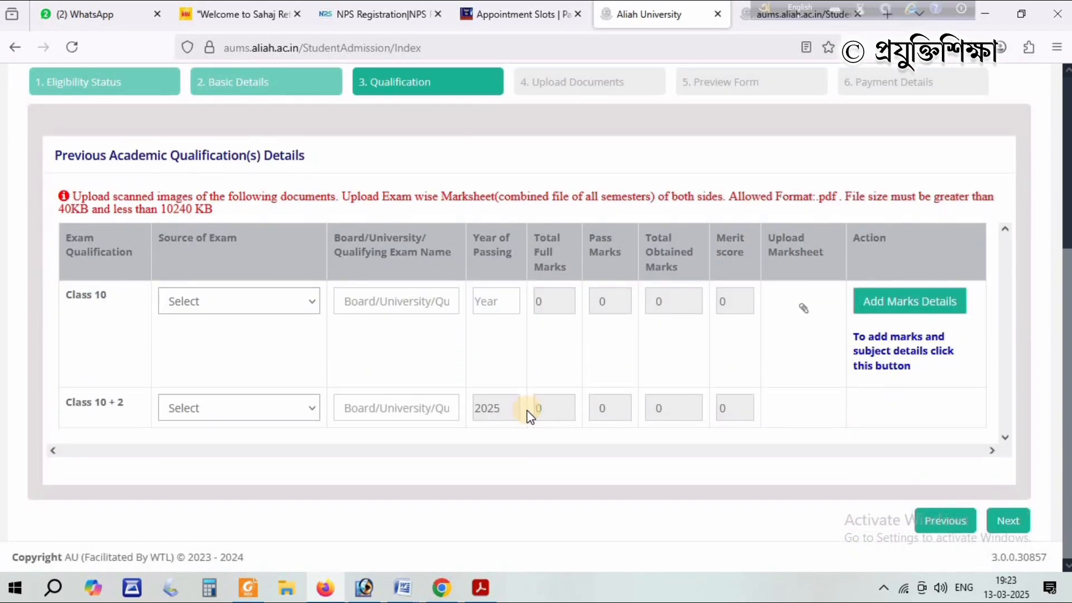
{"action": "left_click", "coordinate": [222, 311]}
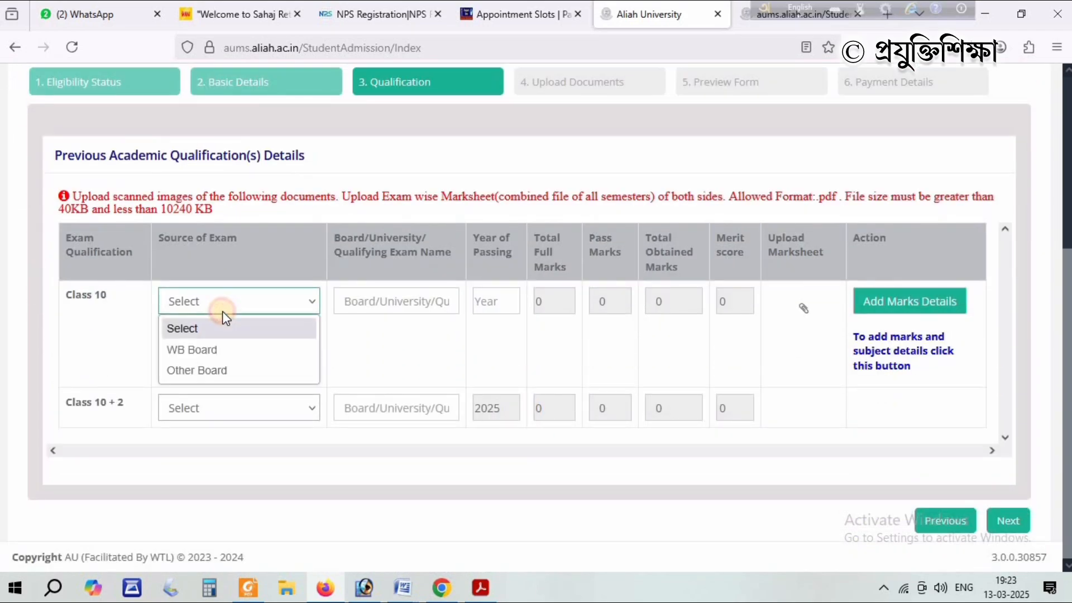
{"action": "left_click", "coordinate": [222, 350]}
{"action": "left_click", "coordinate": [581, 343]}
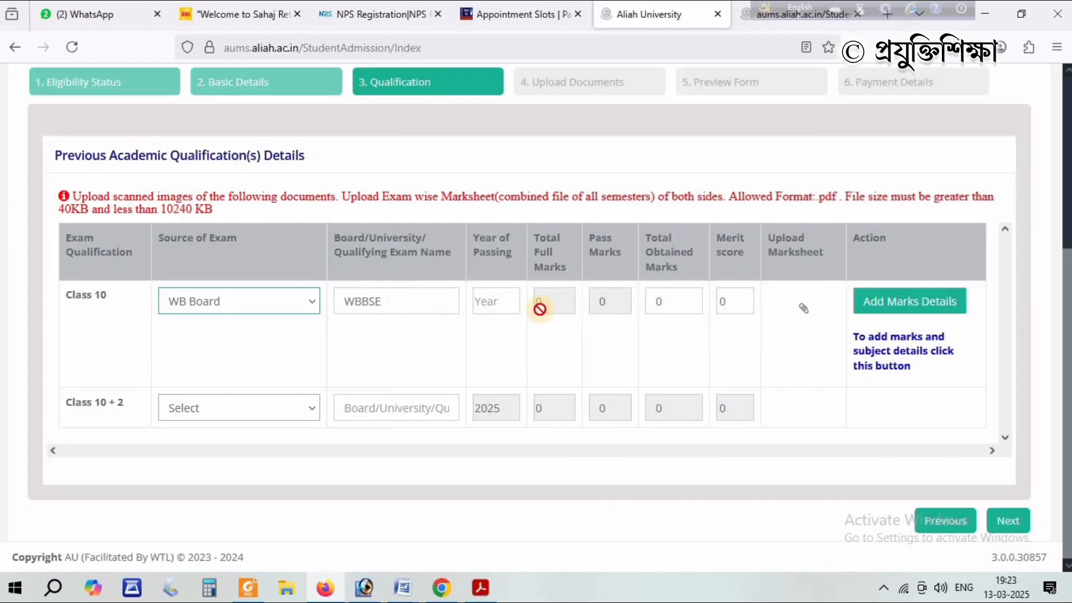
Enter 2023 as the Class 10 passing year and clear the 700 from Total Obtained Marks
{"action": "left_click", "coordinate": [478, 306]}
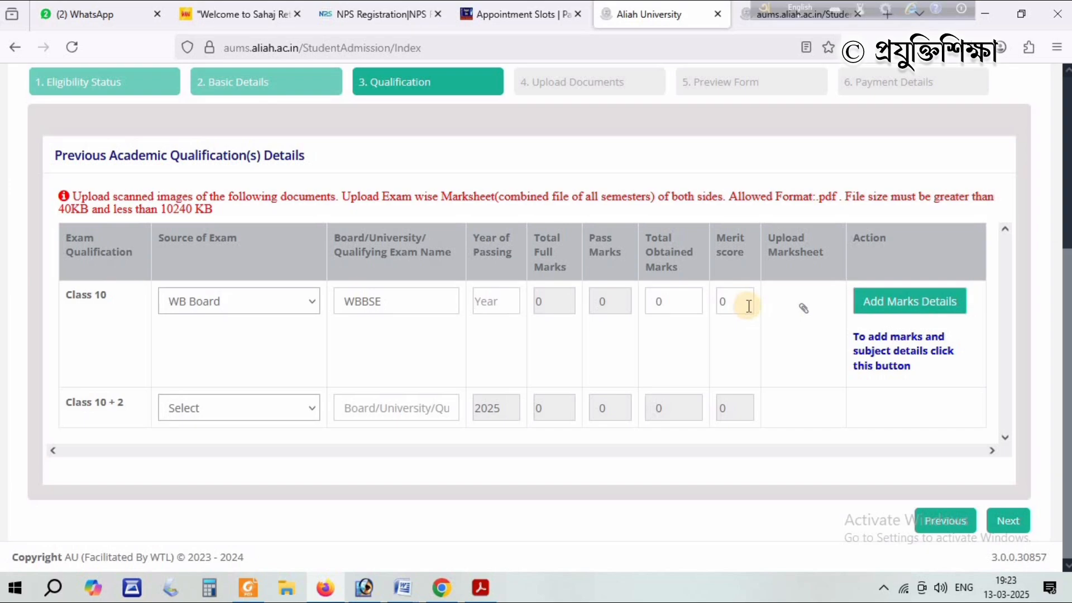
{"action": "left_click", "coordinate": [509, 309]}
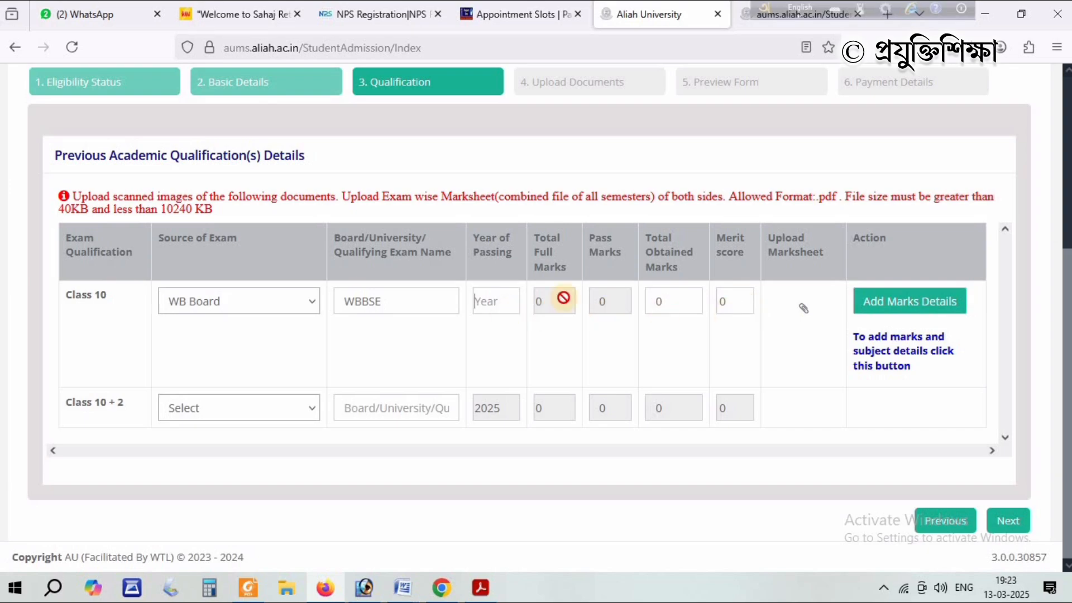
{"action": "type", "text": "2023"}
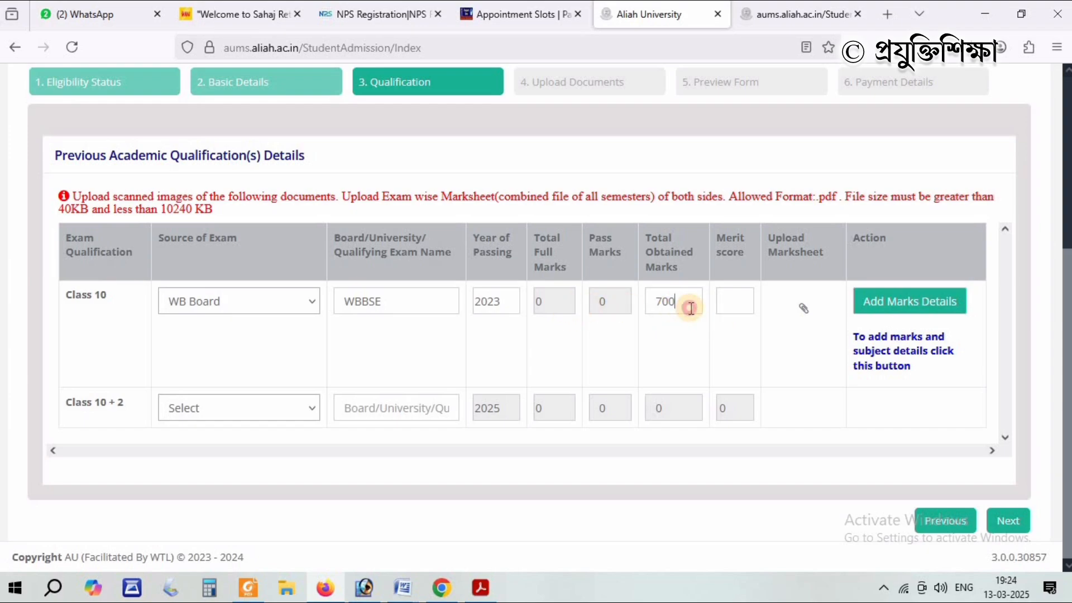
{"action": "left_click_drag", "start_coordinate": [690, 306], "coordinate": [609, 305]}
{"action": "key", "text": "BackSpace"}
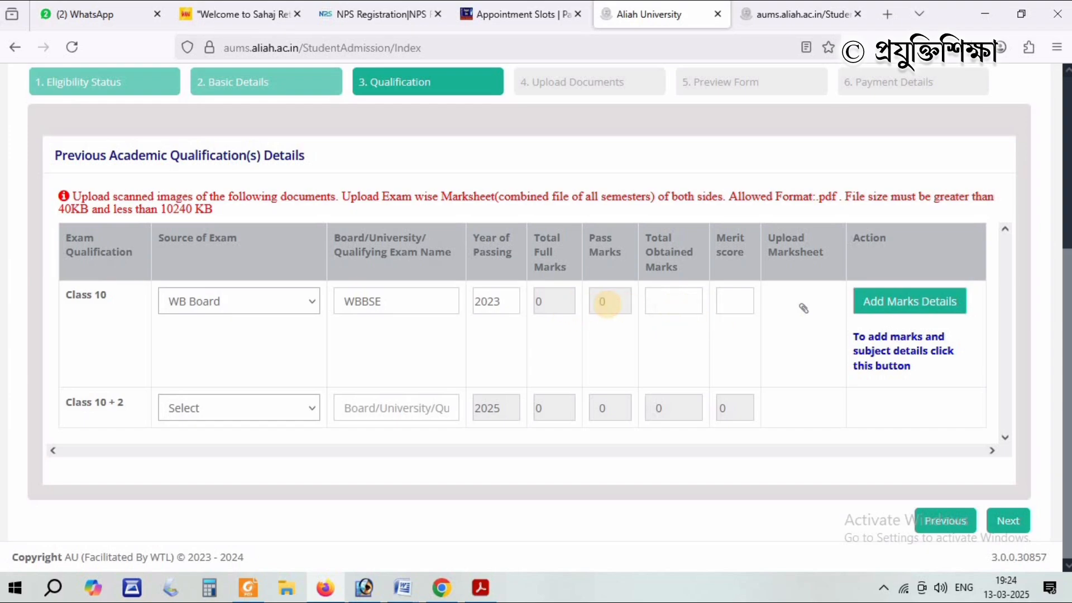
{"action": "left_click", "coordinate": [937, 301]}
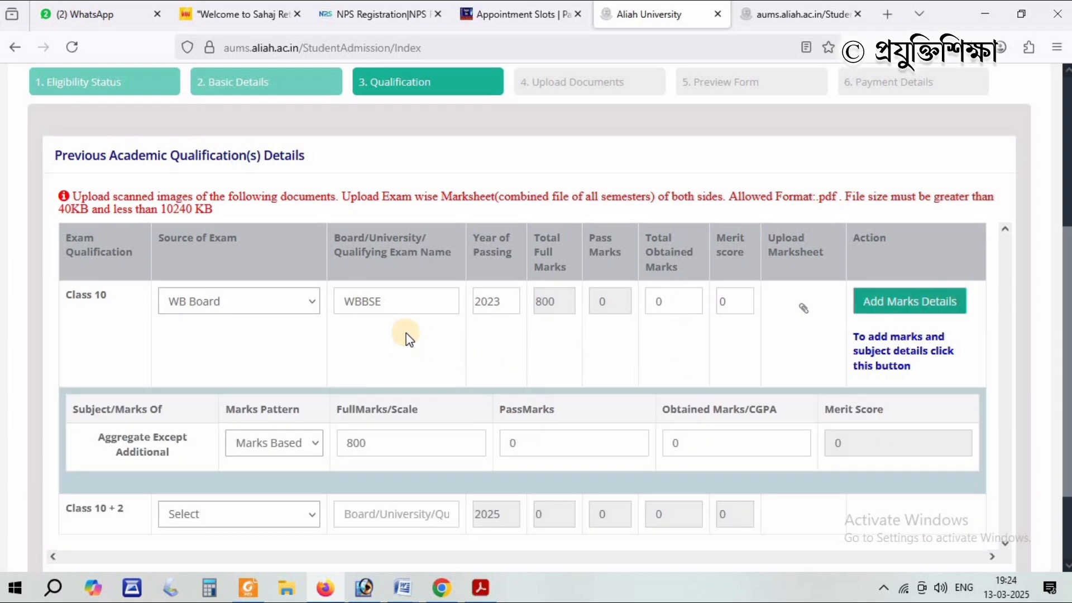
Enter Marks Based Class 10 marks: full 700, pass 175, obtained 523, giving merit 74.71
{"action": "scroll", "coordinate": [406, 333], "scroll_direction": "down", "scroll_amount": 2}
{"action": "left_click", "coordinate": [298, 342]}
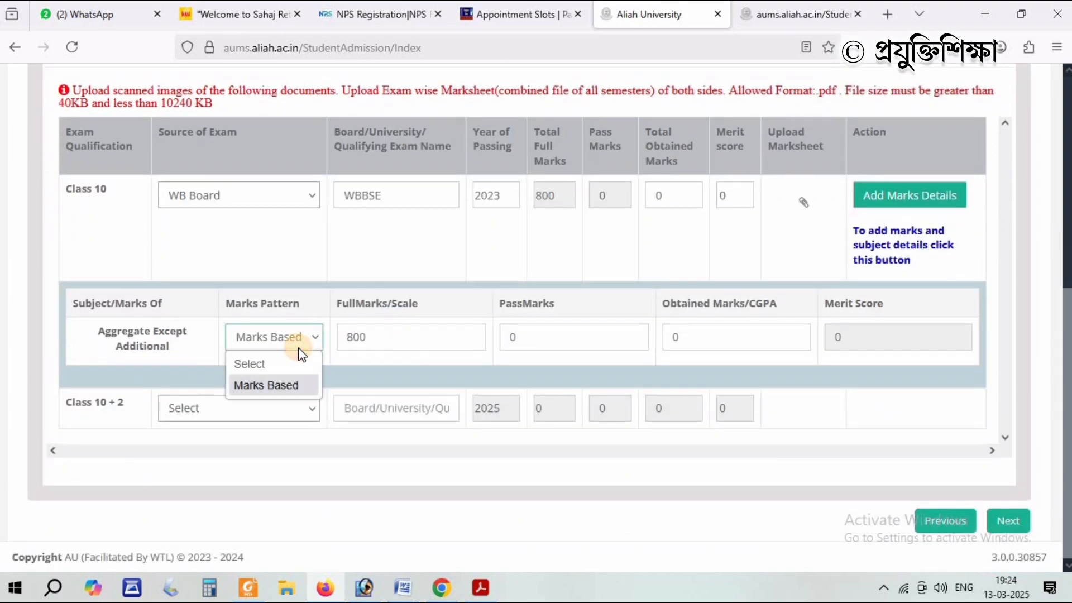
{"action": "left_click", "coordinate": [299, 342]}
{"action": "left_click", "coordinate": [444, 341]}
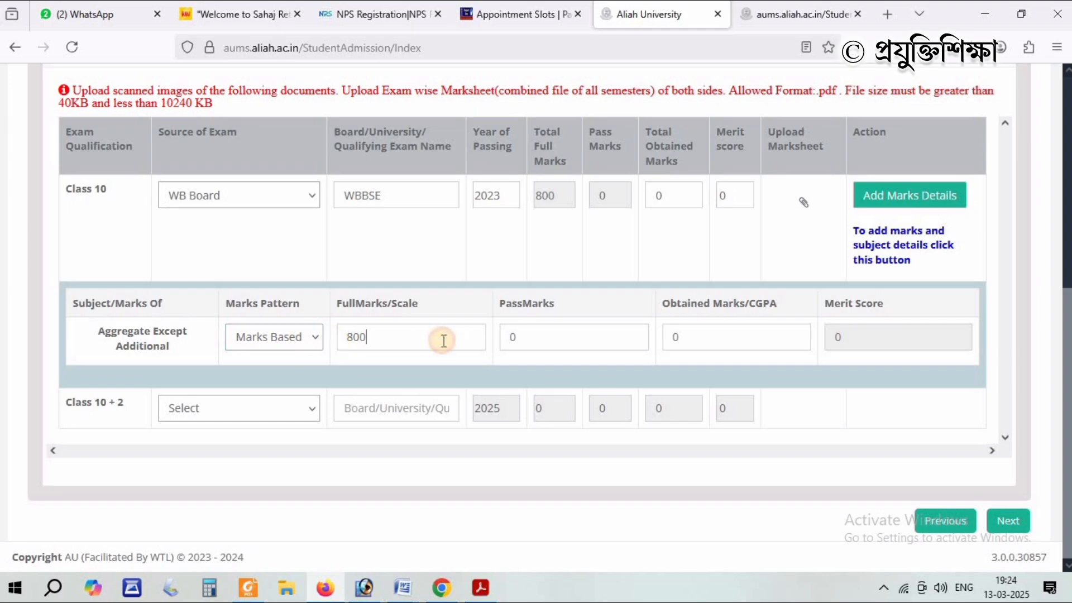
{"action": "scroll", "coordinate": [442, 341], "scroll_direction": "up", "scroll_amount": 3}
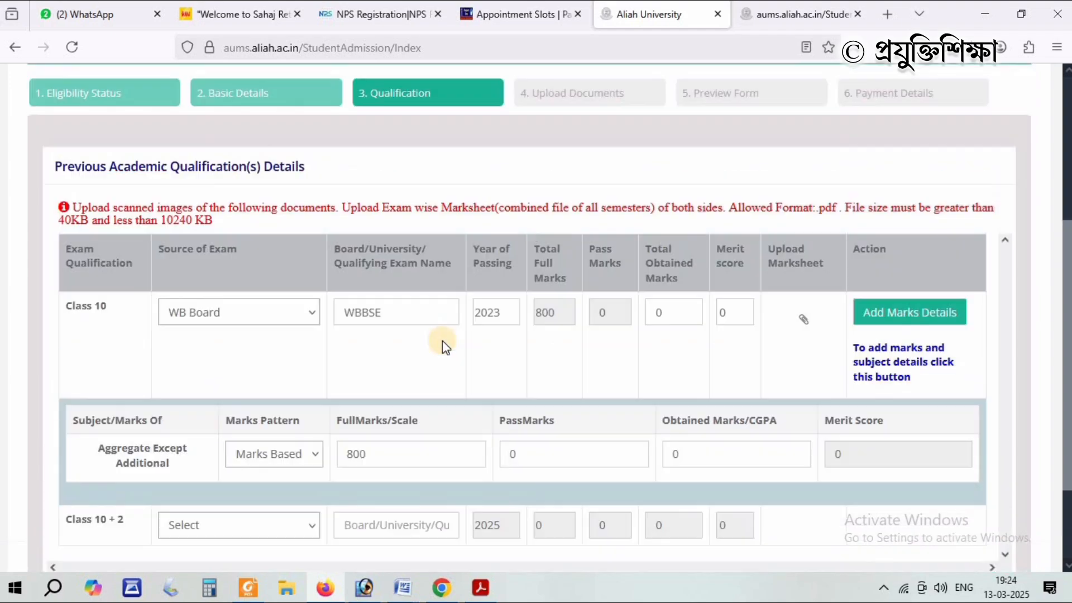
{"action": "scroll", "coordinate": [442, 340], "scroll_direction": "down", "scroll_amount": 3}
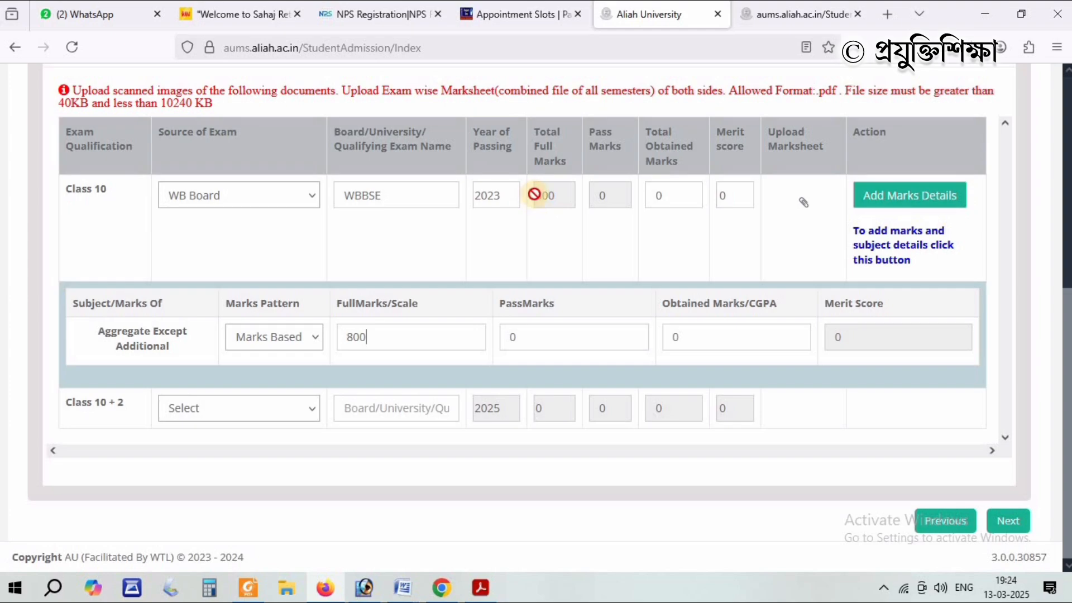
{"action": "key", "text": "ctrl+a"}
{"action": "type", "text": "70"}
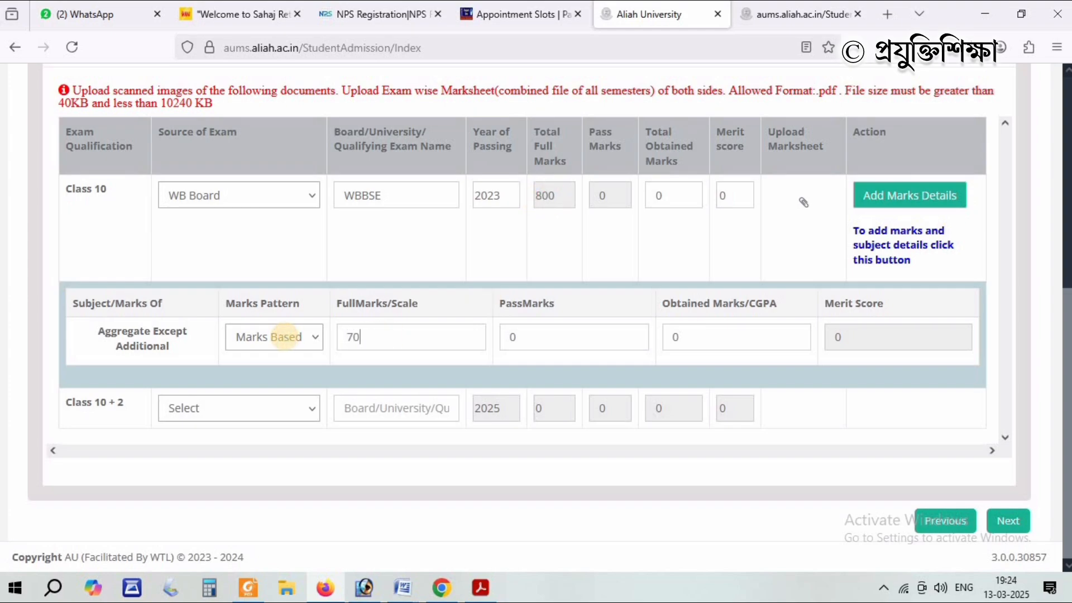
{"action": "type", "text": "0"}
{"action": "left_click_drag", "start_coordinate": [519, 337], "coordinate": [490, 343]}
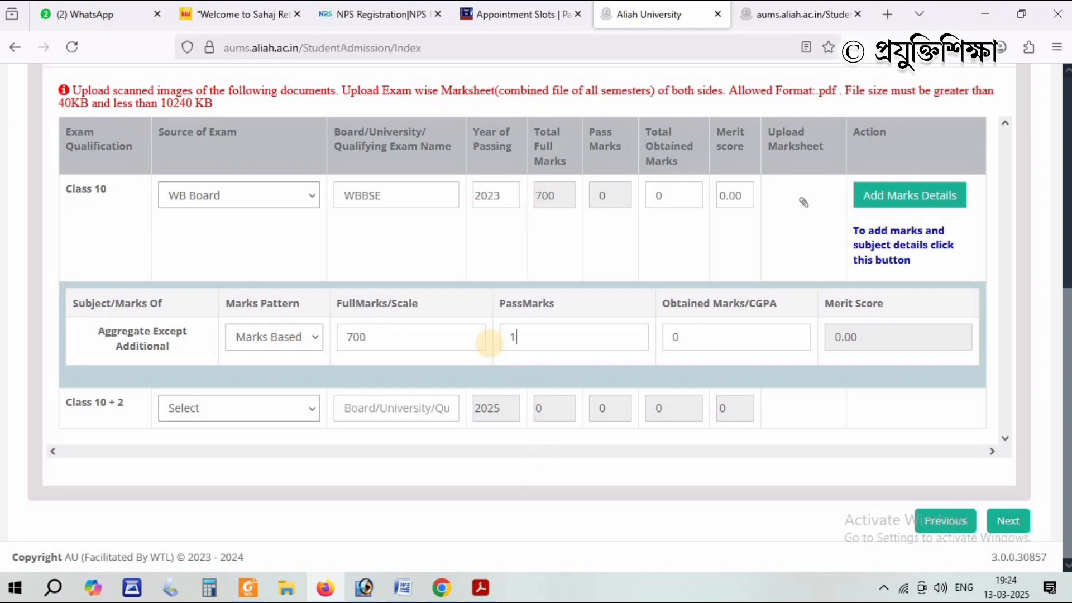
{"action": "left_click", "coordinate": [717, 335]}
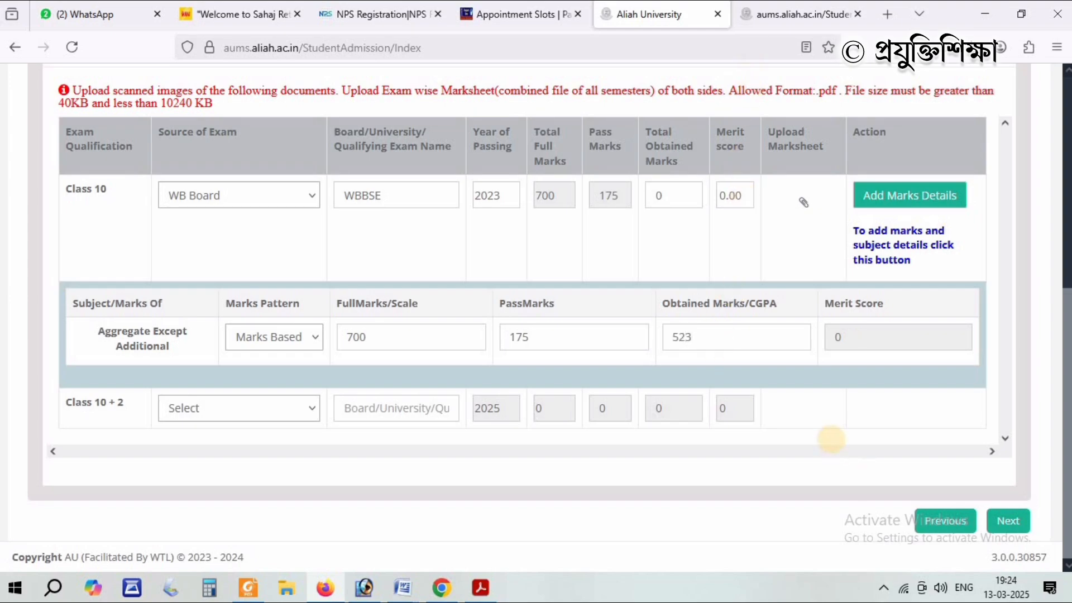
{"action": "left_click", "coordinate": [866, 393]}
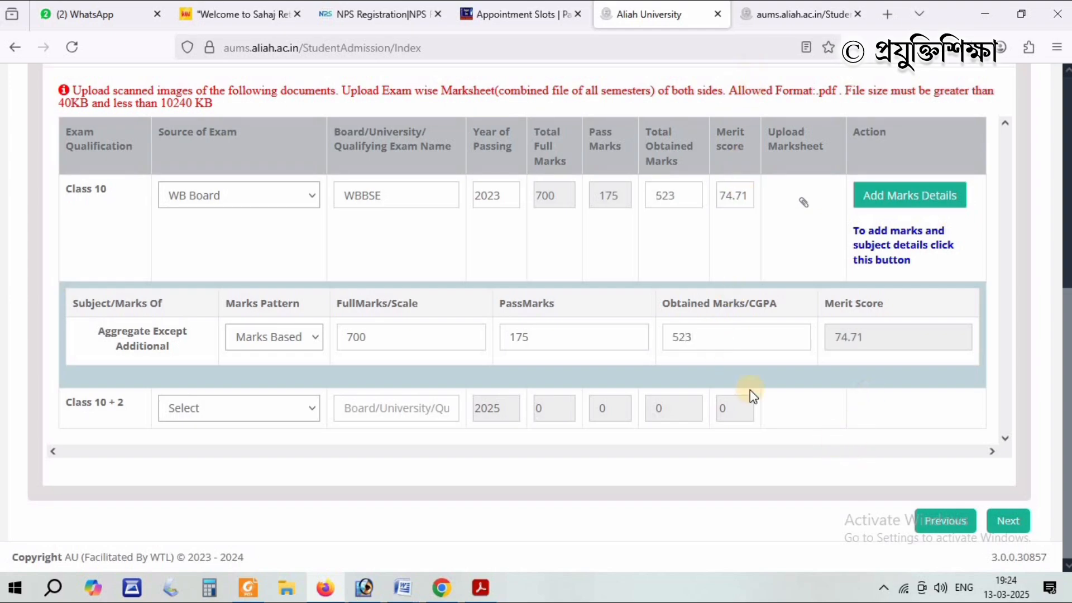
Reset the Class 10+2 exam source from WB Board back to Select and attach the Class 10 marksheet PDF
{"action": "left_click", "coordinate": [202, 411]}
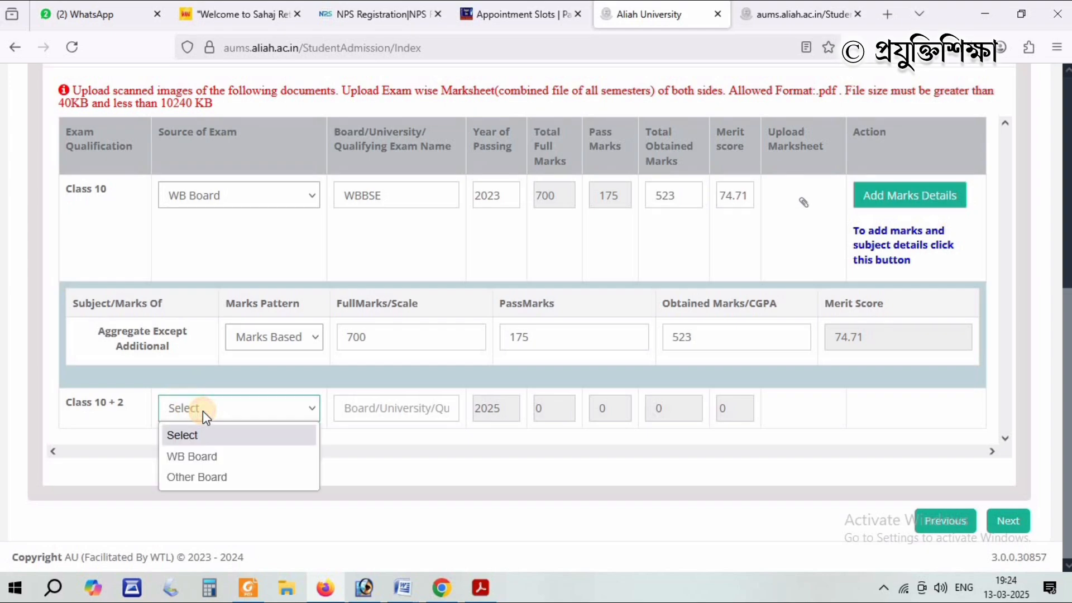
{"action": "left_click", "coordinate": [201, 455]}
{"action": "key", "text": "Return"}
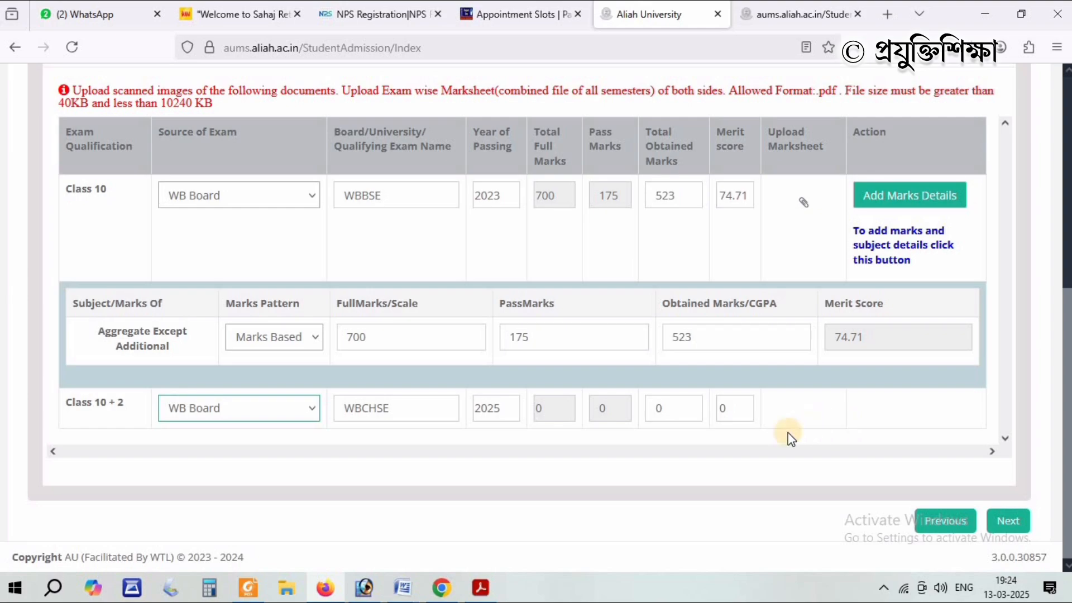
{"action": "left_click", "coordinate": [311, 412]}
{"action": "left_click", "coordinate": [215, 436]}
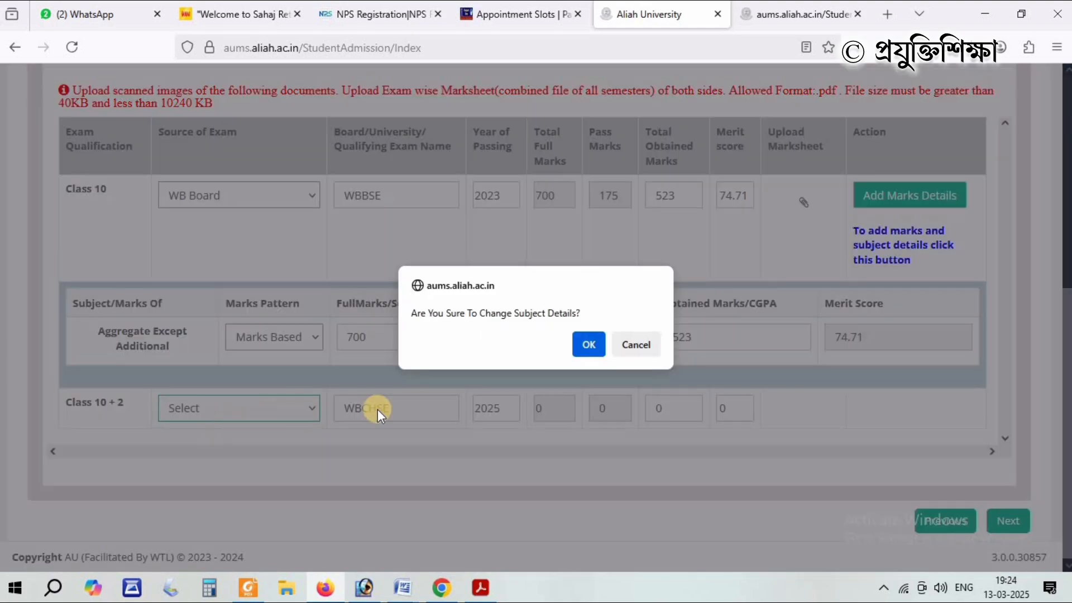
{"action": "left_click", "coordinate": [586, 343]}
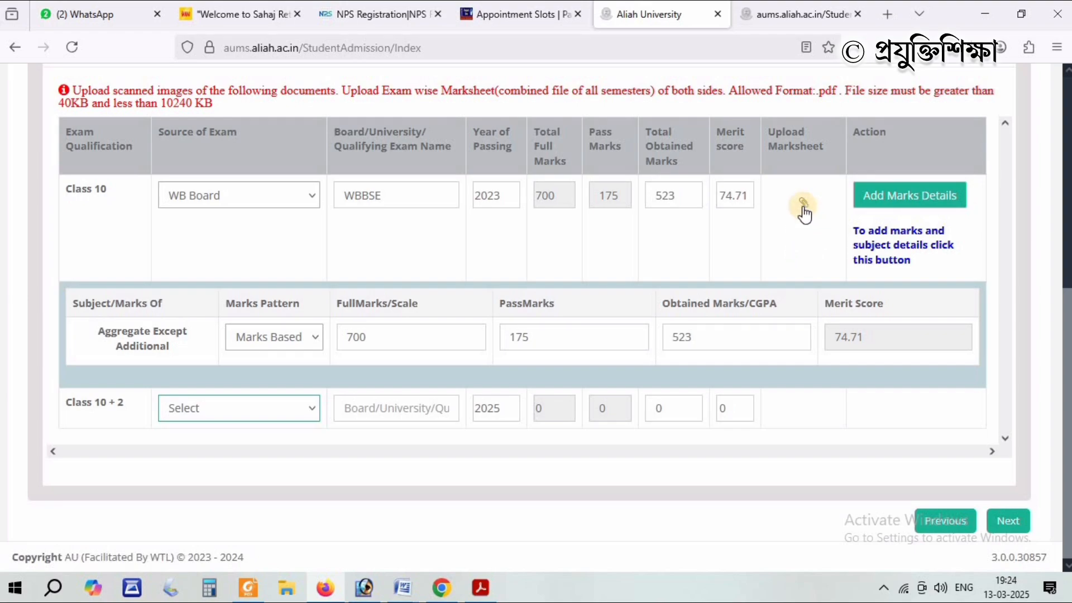
{"action": "left_click", "coordinate": [82, 95]}
{"action": "left_click_drag", "start_coordinate": [77, 94], "coordinate": [617, 108]}
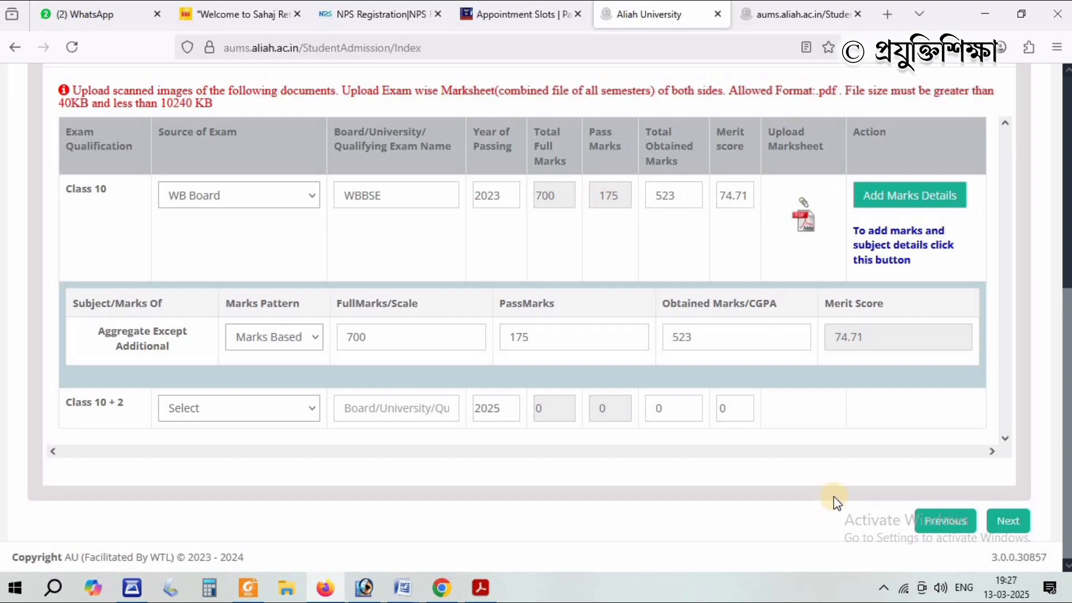
Advance past Upload Documents and look over the already uploaded photo, signature and certificate PDFs
{"action": "left_click", "coordinate": [1011, 528]}
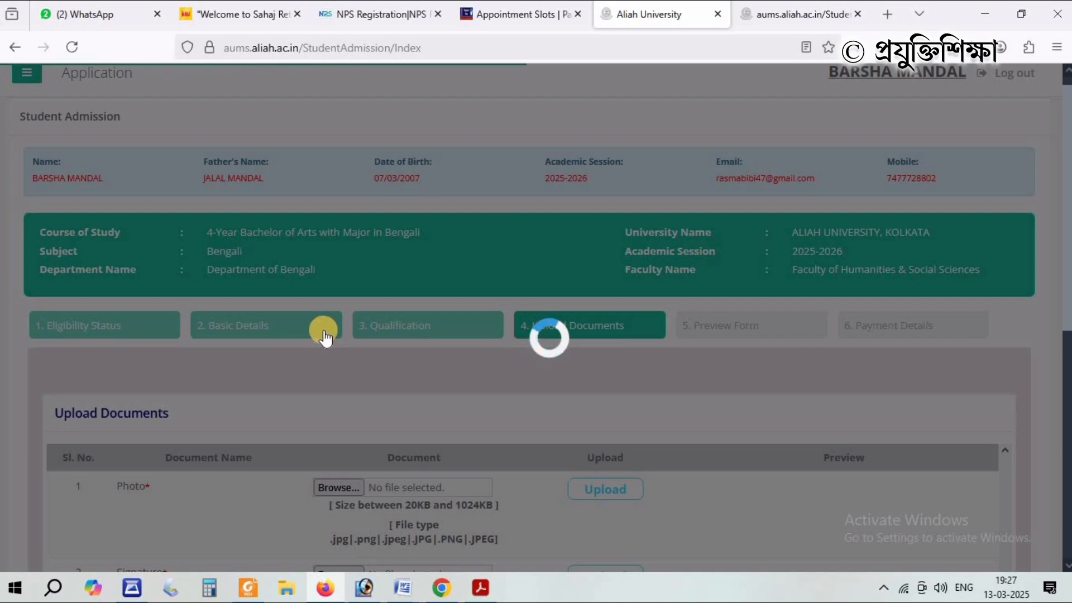
{"action": "scroll", "coordinate": [456, 357], "scroll_direction": "down", "scroll_amount": 3}
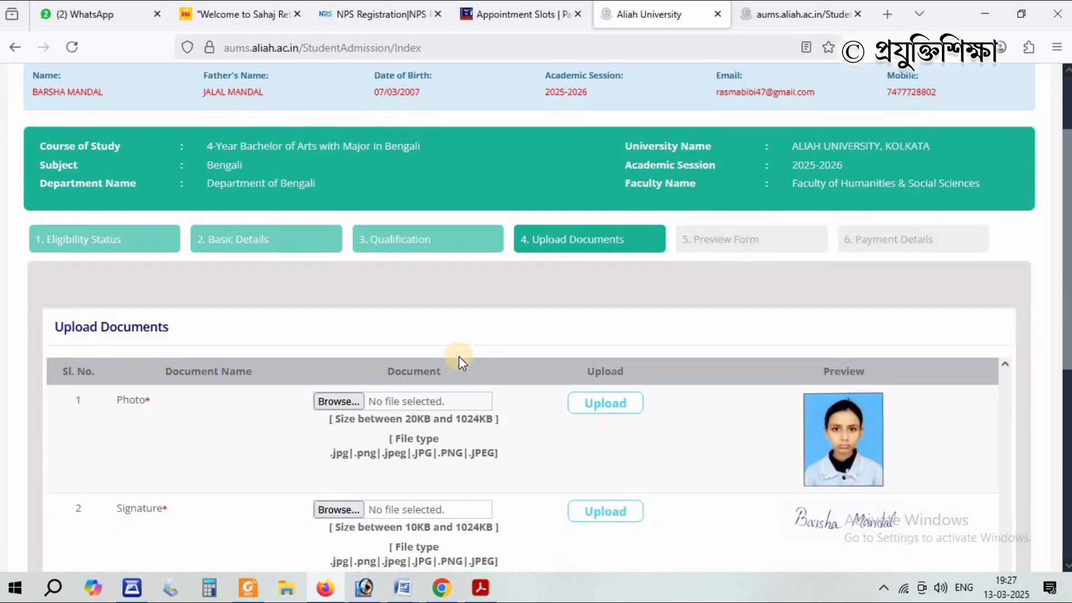
{"action": "scroll", "coordinate": [458, 357], "scroll_direction": "down", "scroll_amount": 6}
{"action": "scroll", "coordinate": [455, 362], "scroll_direction": "down", "scroll_amount": 3}
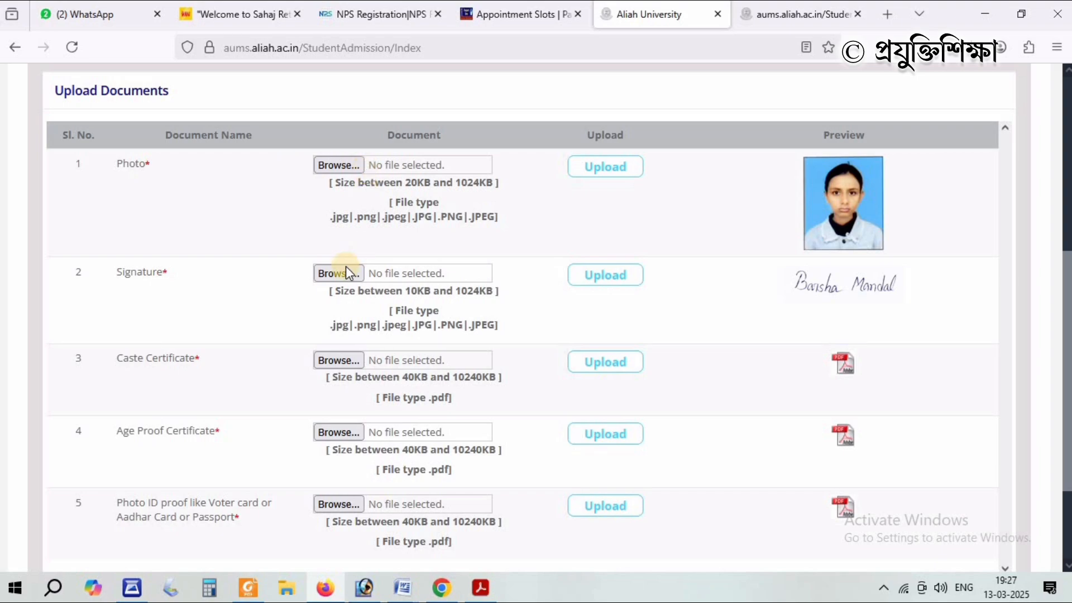
{"action": "scroll", "coordinate": [370, 286], "scroll_direction": "down", "scroll_amount": 3}
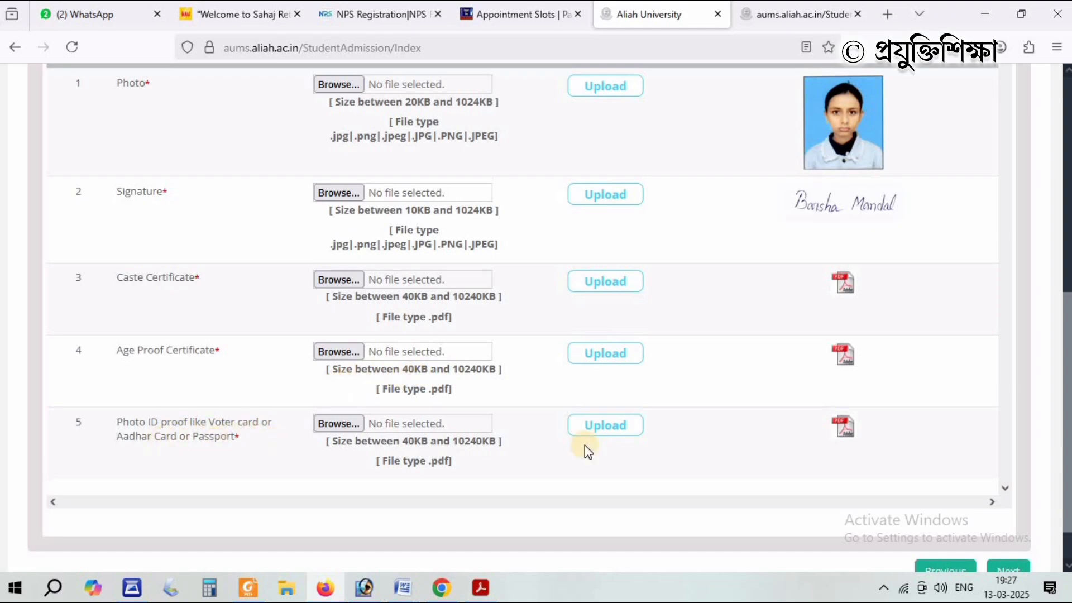
{"action": "scroll", "coordinate": [882, 444], "scroll_direction": "down", "scroll_amount": 2}
Open the application preview and read through every section down to the uploaded documents and declaration
{"action": "left_click", "coordinate": [1013, 522]}
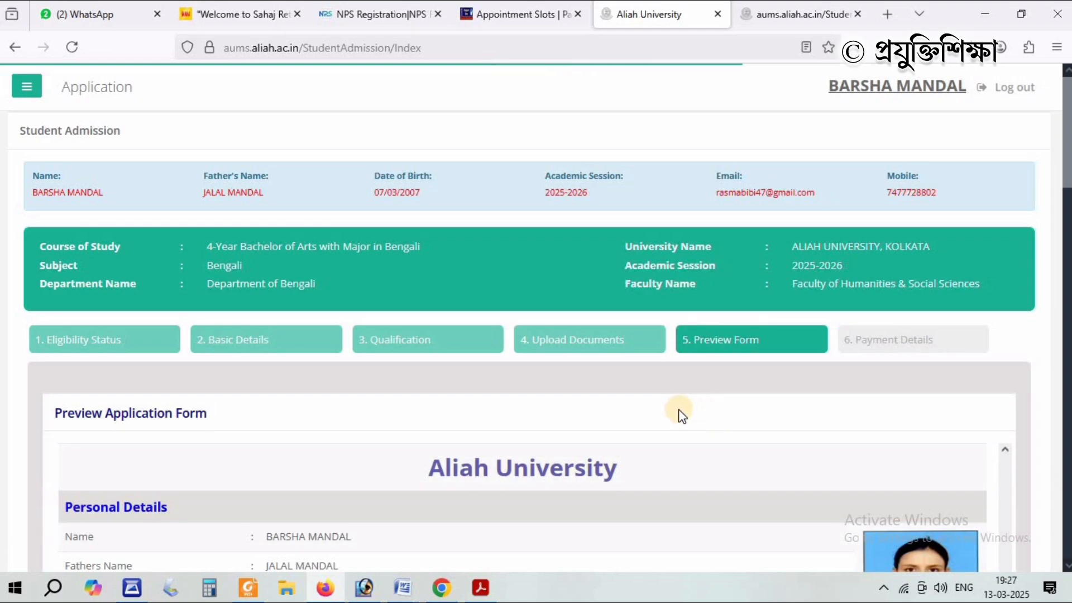
{"action": "scroll", "coordinate": [679, 413], "scroll_direction": "down", "scroll_amount": 2}
{"action": "scroll", "coordinate": [678, 413], "scroll_direction": "down", "scroll_amount": 3}
{"action": "scroll", "coordinate": [678, 413], "scroll_direction": "down", "scroll_amount": 3}
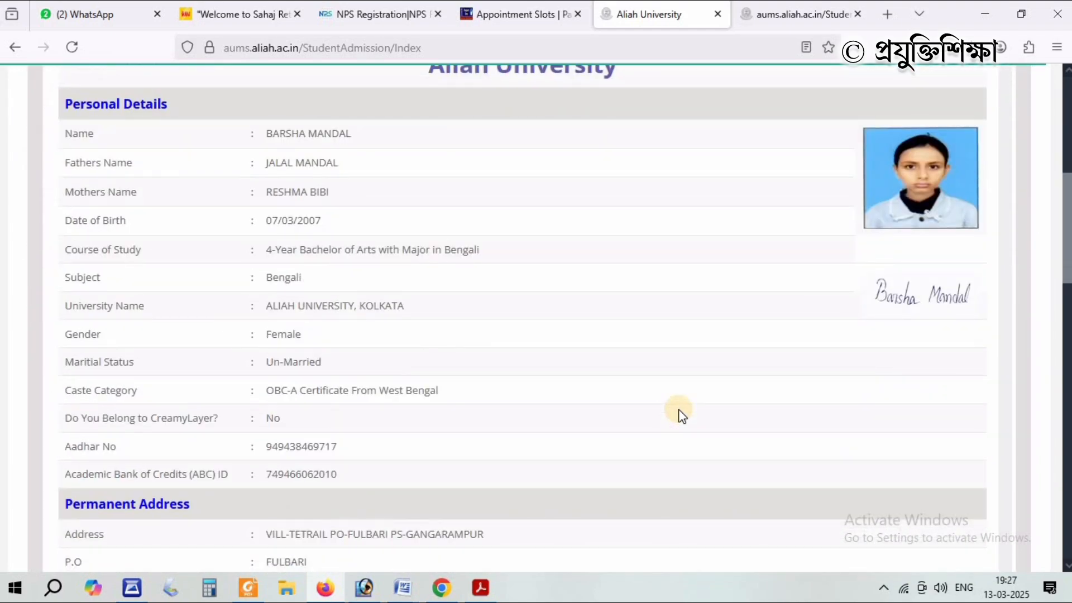
{"action": "scroll", "coordinate": [678, 413], "scroll_direction": "down", "scroll_amount": 1}
{"action": "scroll", "coordinate": [678, 413], "scroll_direction": "up", "scroll_amount": 3}
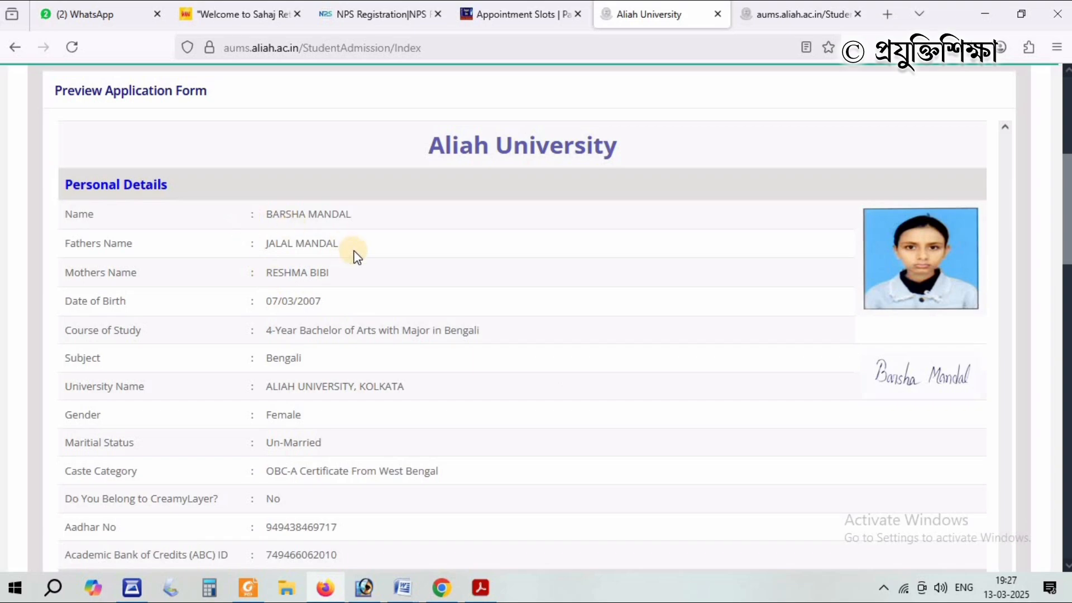
{"action": "scroll", "coordinate": [357, 257], "scroll_direction": "down", "scroll_amount": 7}
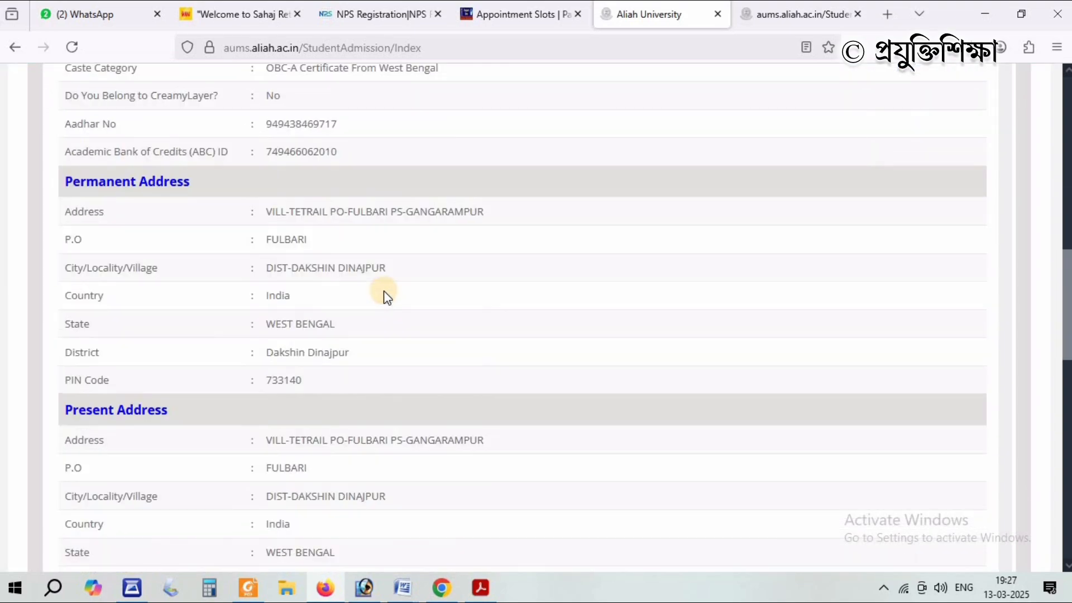
{"action": "scroll", "coordinate": [385, 291], "scroll_direction": "down", "scroll_amount": 3}
{"action": "scroll", "coordinate": [384, 292], "scroll_direction": "up", "scroll_amount": 4}
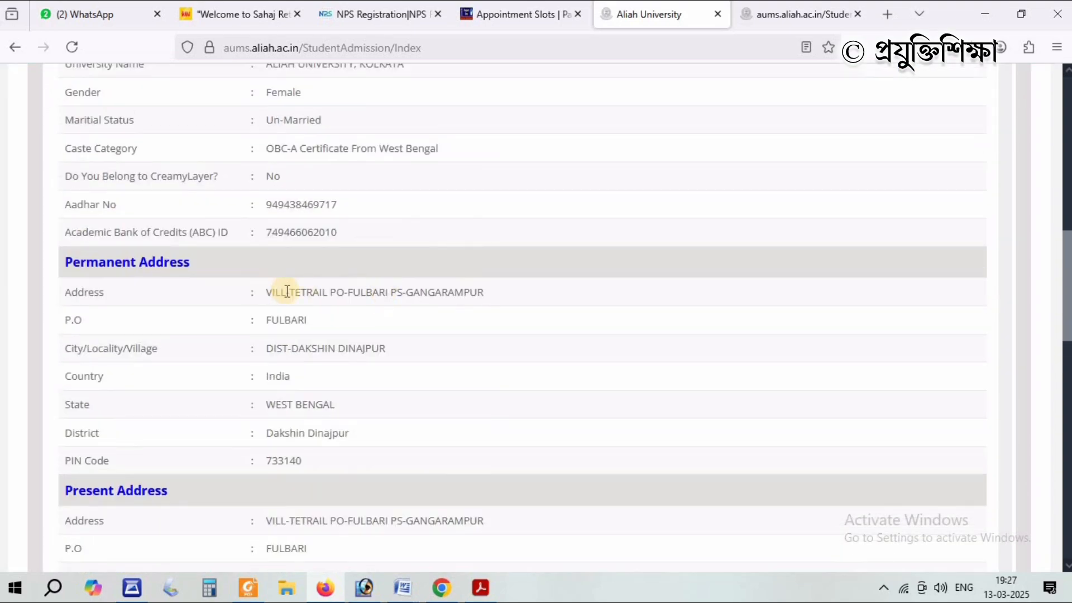
{"action": "scroll", "coordinate": [312, 416], "scroll_direction": "down", "scroll_amount": 2}
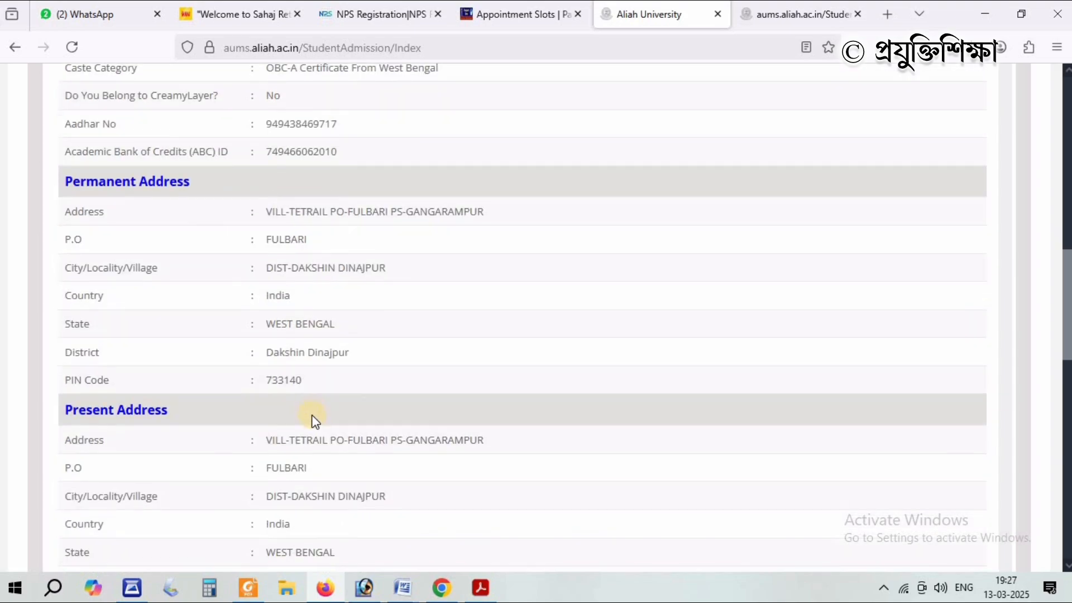
{"action": "scroll", "coordinate": [259, 375], "scroll_direction": "down", "scroll_amount": 2}
{"action": "scroll", "coordinate": [335, 375], "scroll_direction": "down", "scroll_amount": 3}
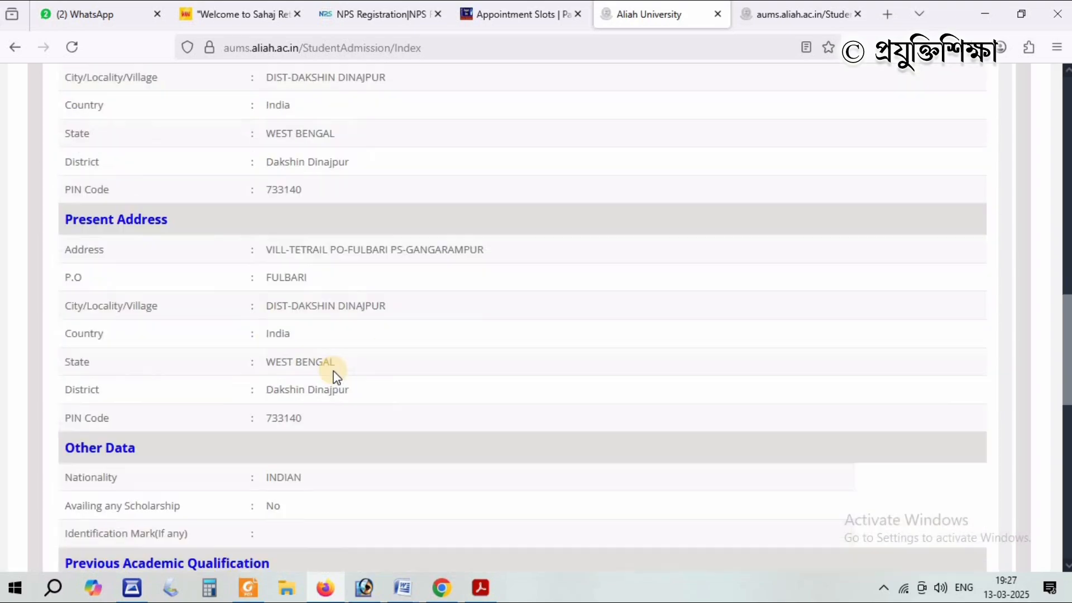
{"action": "scroll", "coordinate": [329, 376], "scroll_direction": "down", "scroll_amount": 7}
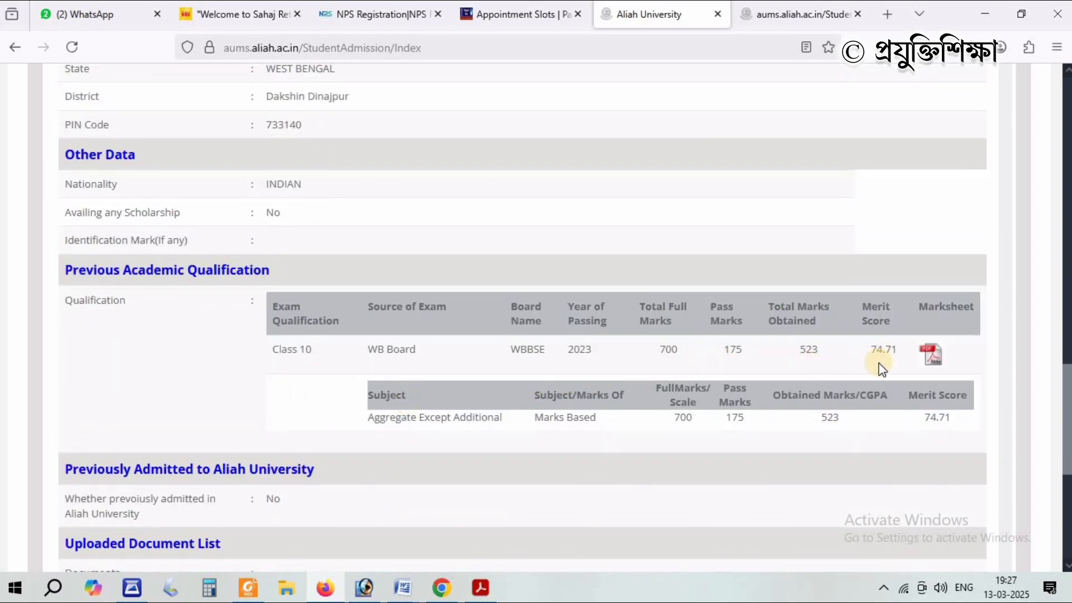
{"action": "scroll", "coordinate": [579, 391], "scroll_direction": "down", "scroll_amount": 8}
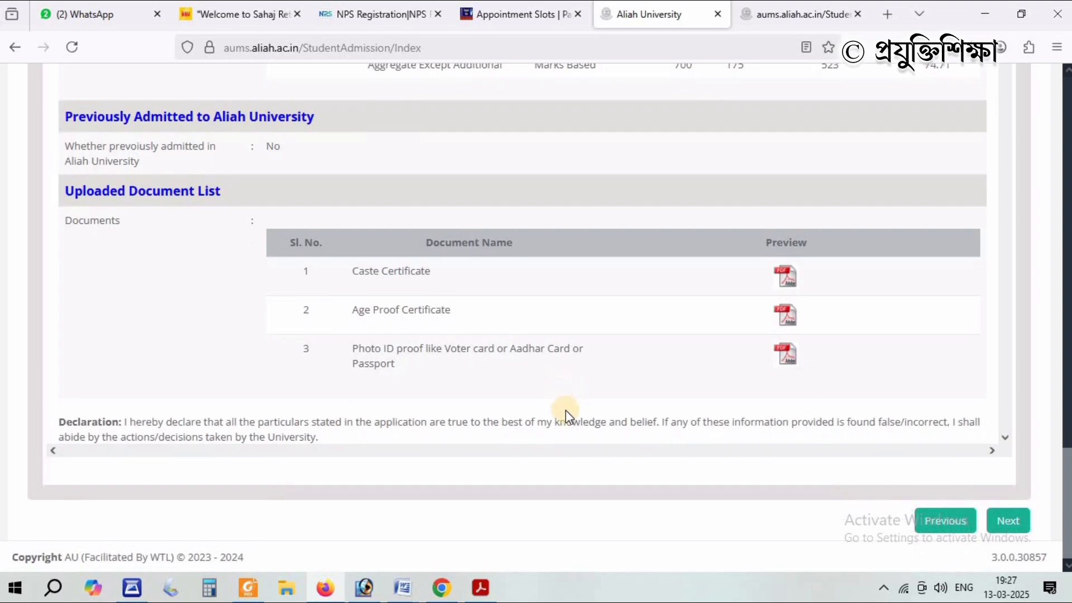
On the Payment Details page with the 300 fee, tick I Agree and Pay & Submit
{"action": "left_click", "coordinate": [1025, 524]}
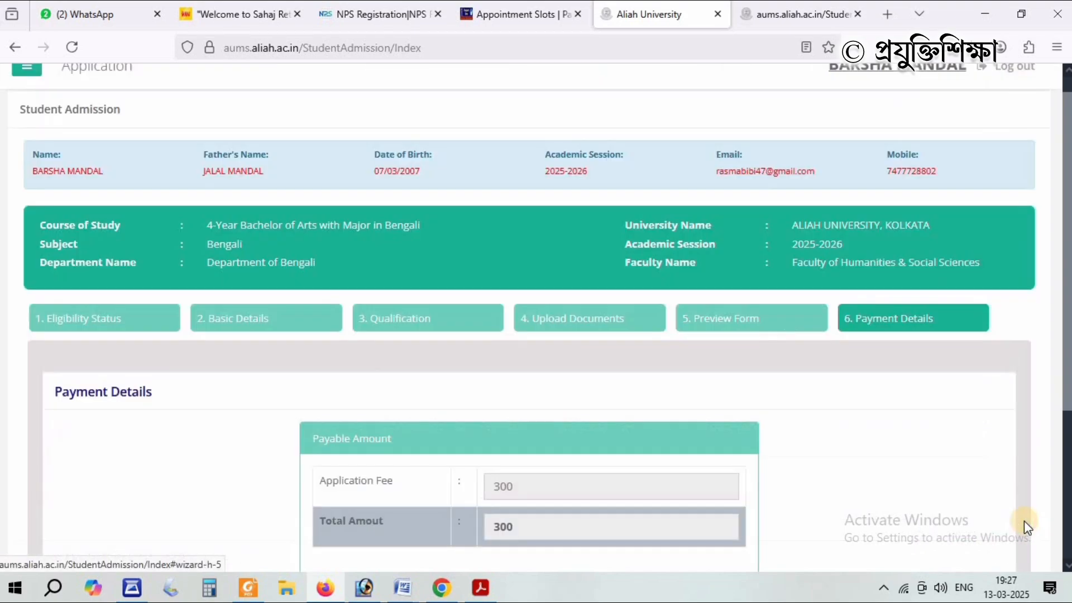
{"action": "scroll", "coordinate": [505, 380], "scroll_direction": "down", "scroll_amount": 4}
{"action": "scroll", "coordinate": [504, 380], "scroll_direction": "up", "scroll_amount": 4}
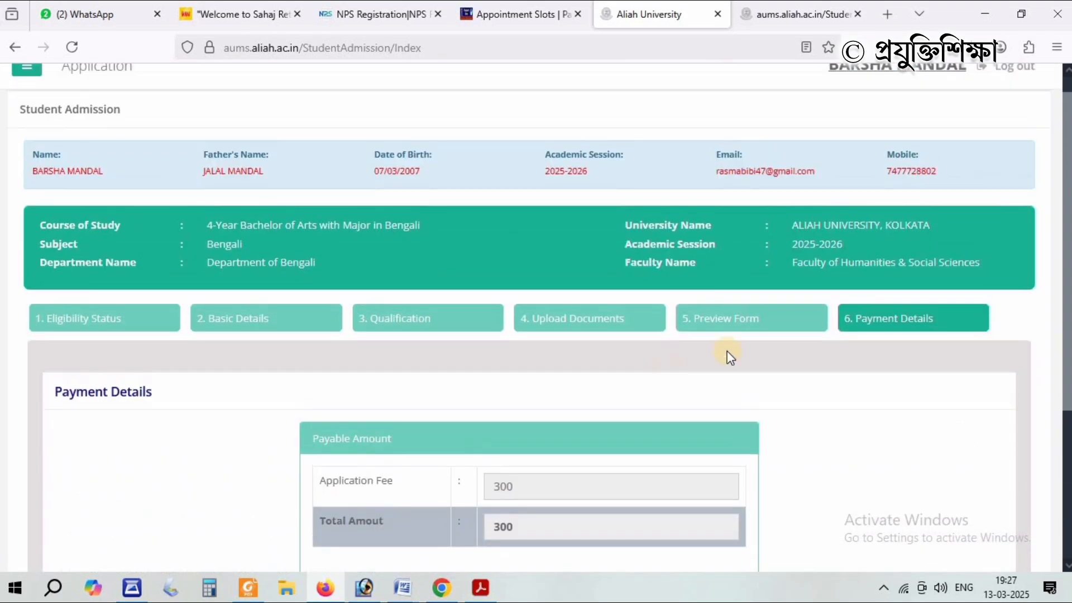
{"action": "scroll", "coordinate": [300, 466], "scroll_direction": "down", "scroll_amount": 2}
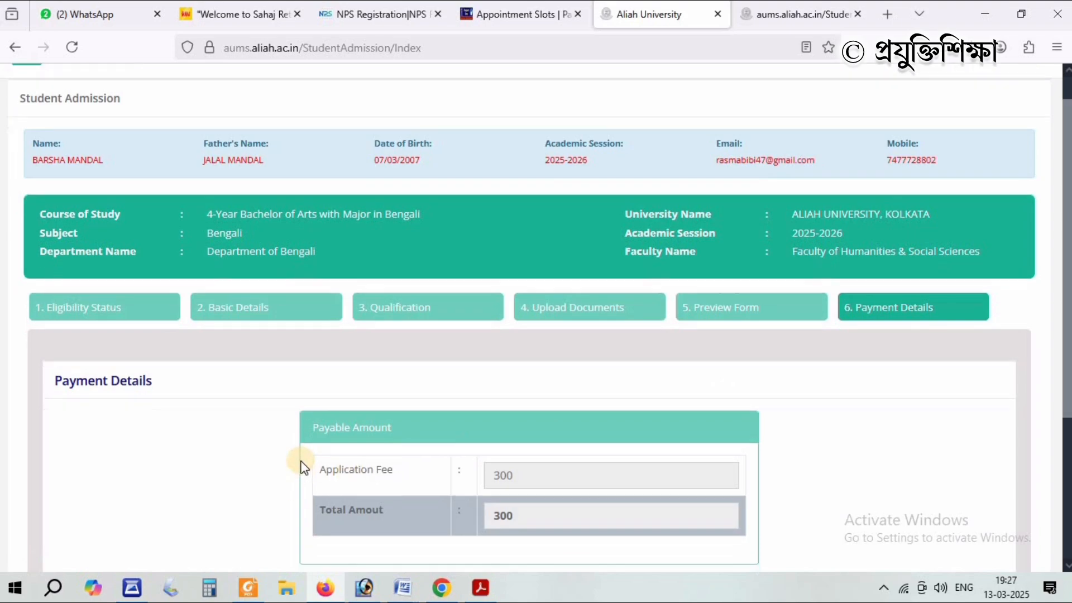
{"action": "scroll", "coordinate": [571, 445], "scroll_direction": "down", "scroll_amount": 3}
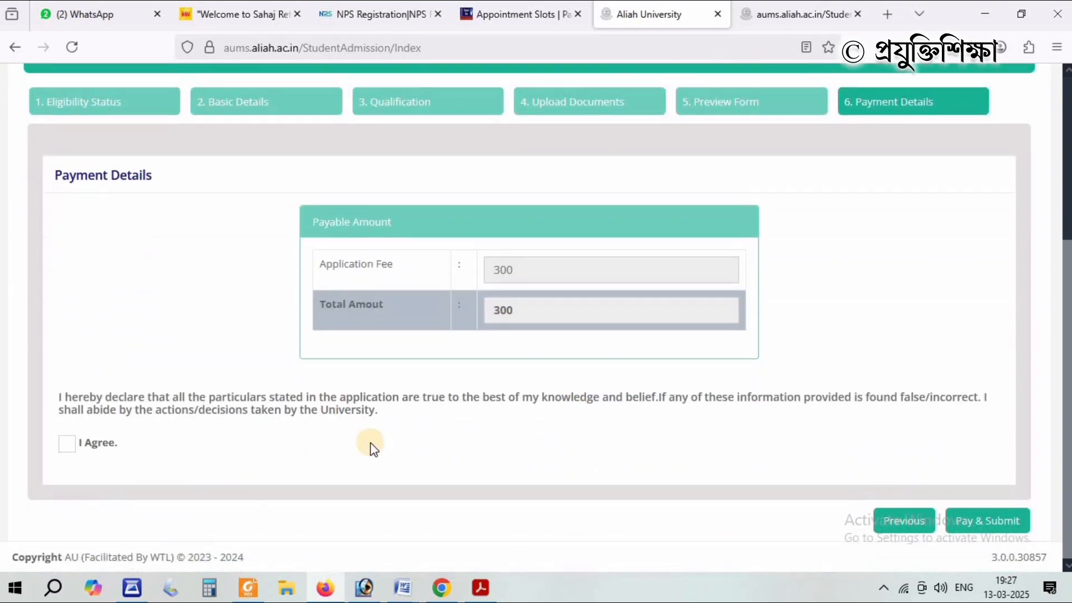
{"action": "left_click", "coordinate": [66, 445]}
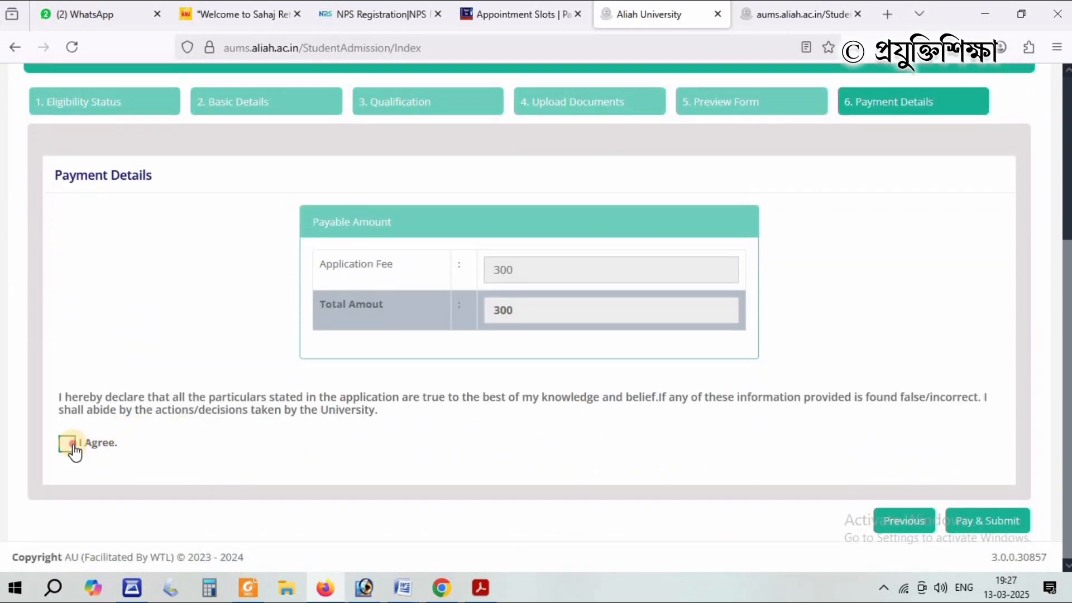
{"action": "left_click", "coordinate": [968, 525]}
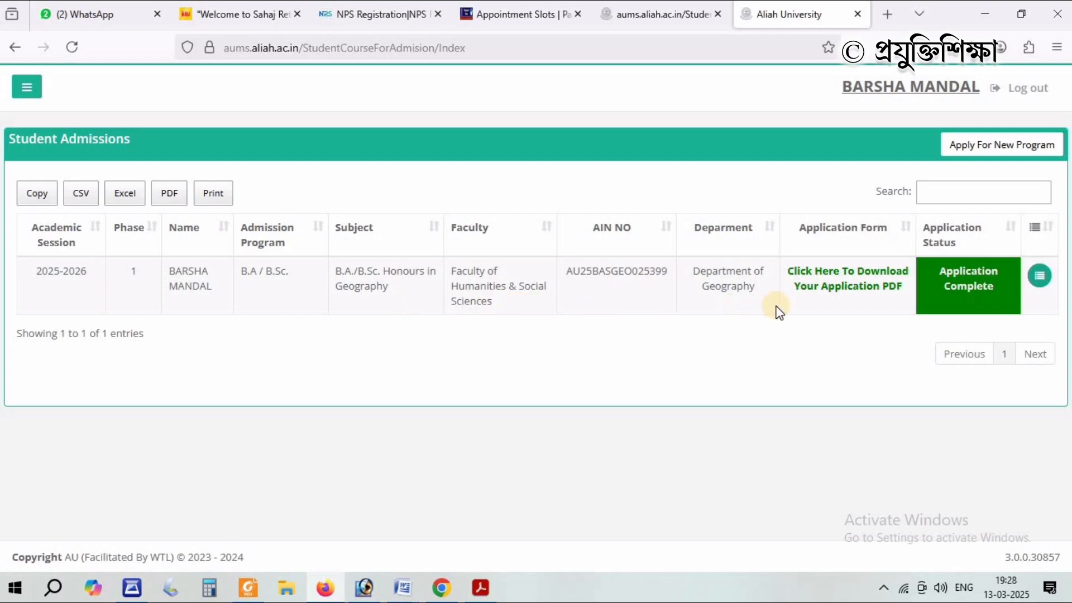
Open the Geography application PDF in print preview and scroll from page 1 to page 2 and back
{"action": "left_click", "coordinate": [845, 296]}
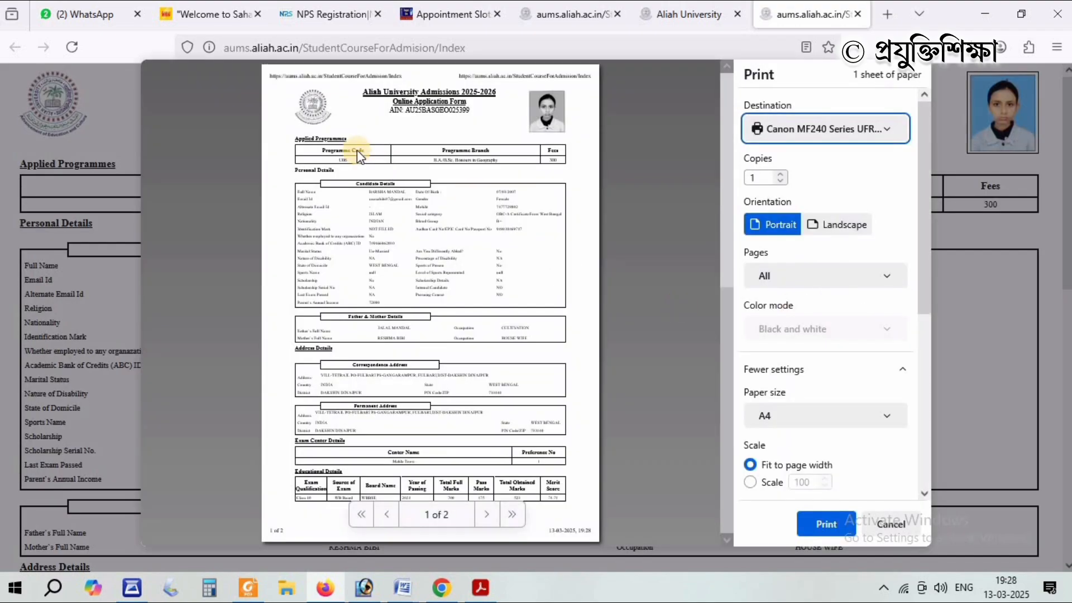
{"action": "scroll", "coordinate": [357, 149], "scroll_direction": "down", "scroll_amount": 10}
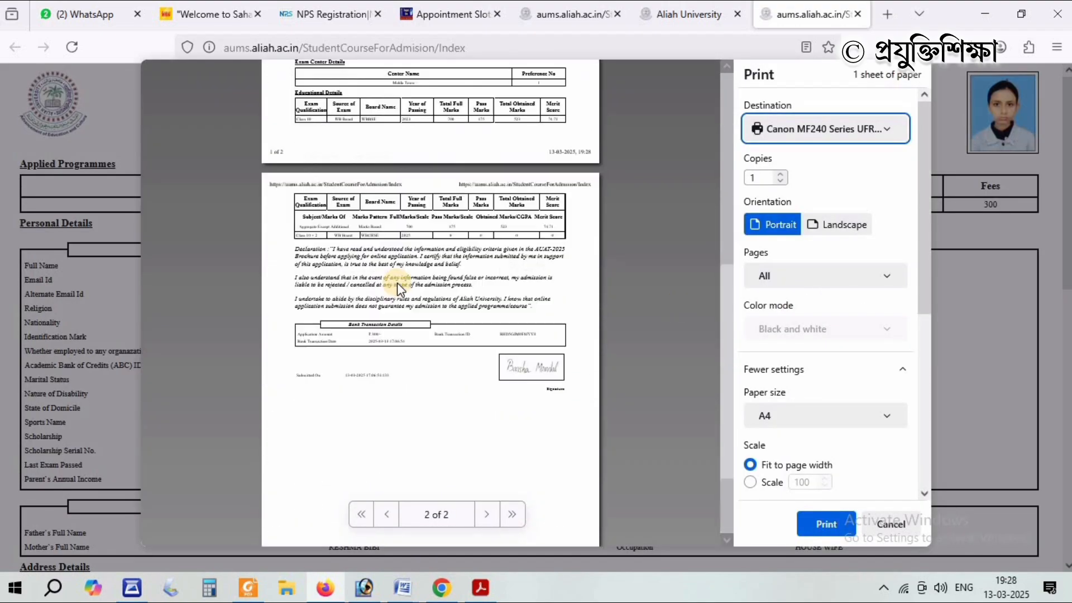
{"action": "scroll", "coordinate": [397, 283], "scroll_direction": "up", "scroll_amount": 10}
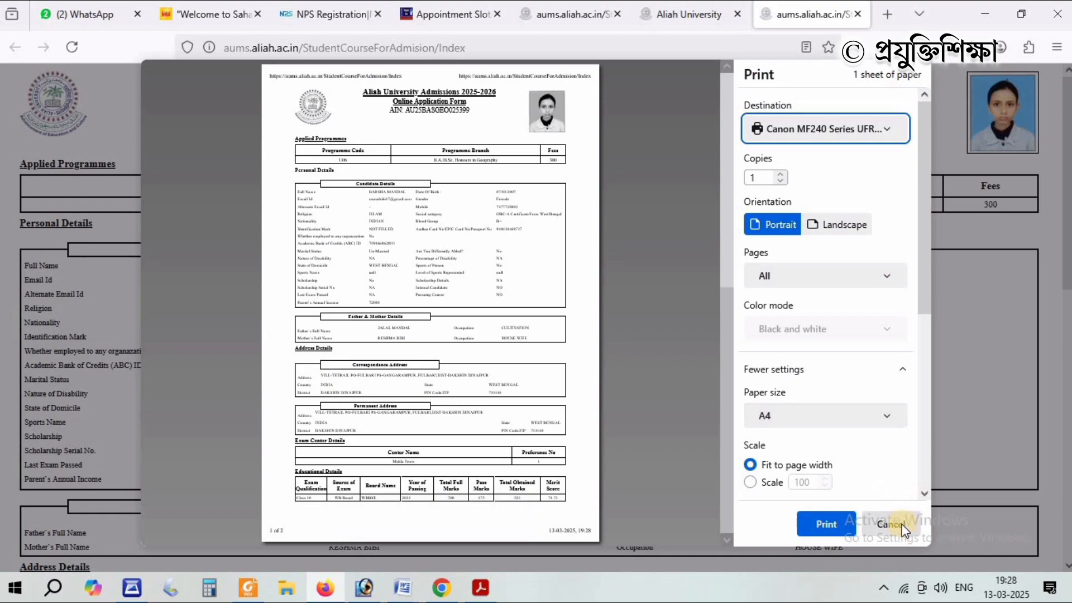